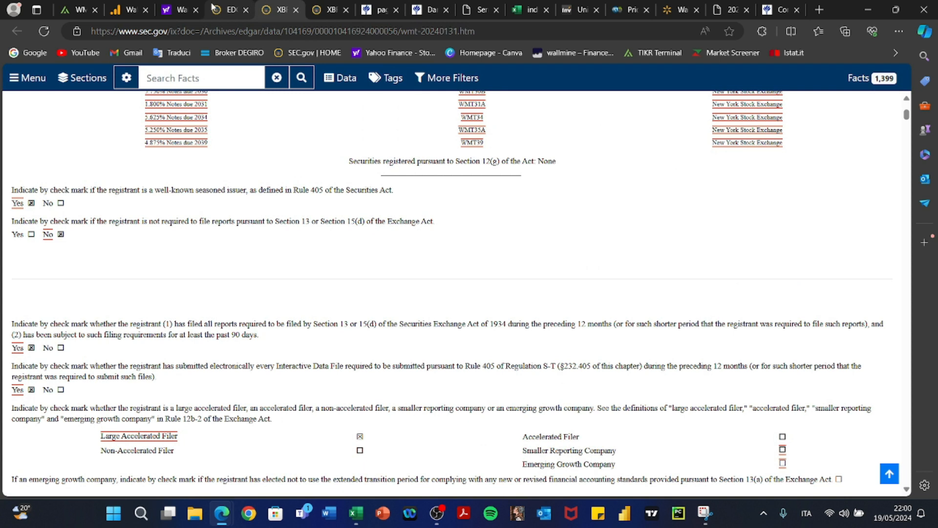
# Open Walmart's 2024 annual report PDF and review the Form 10-K table of contents
pyautogui.click(327, 9)
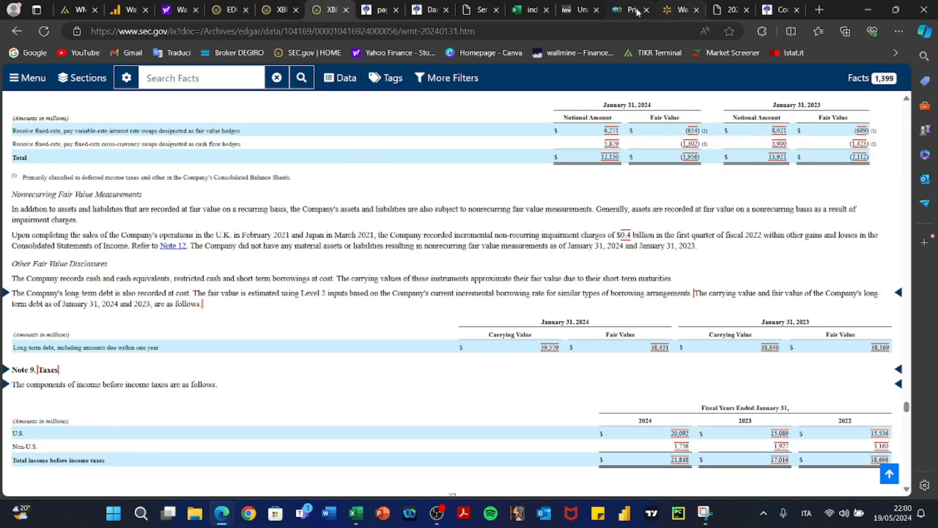
pyautogui.click(671, 11)
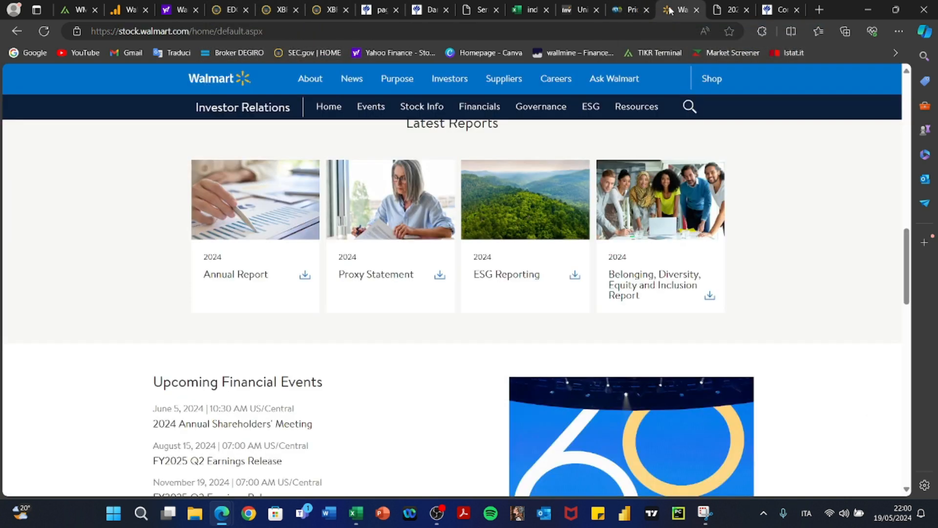
pyautogui.click(730, 10)
pyautogui.scroll(-20, 562, 351)
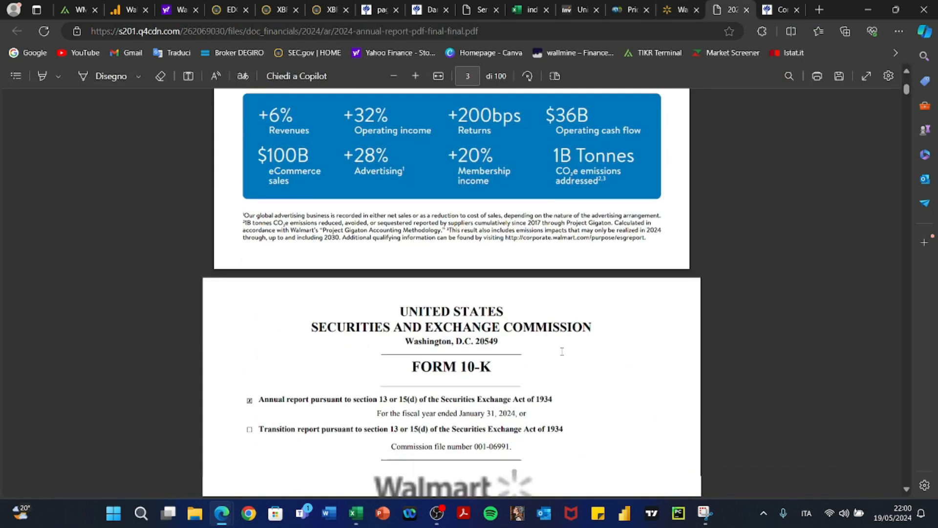
pyautogui.scroll(-5, 562, 351)
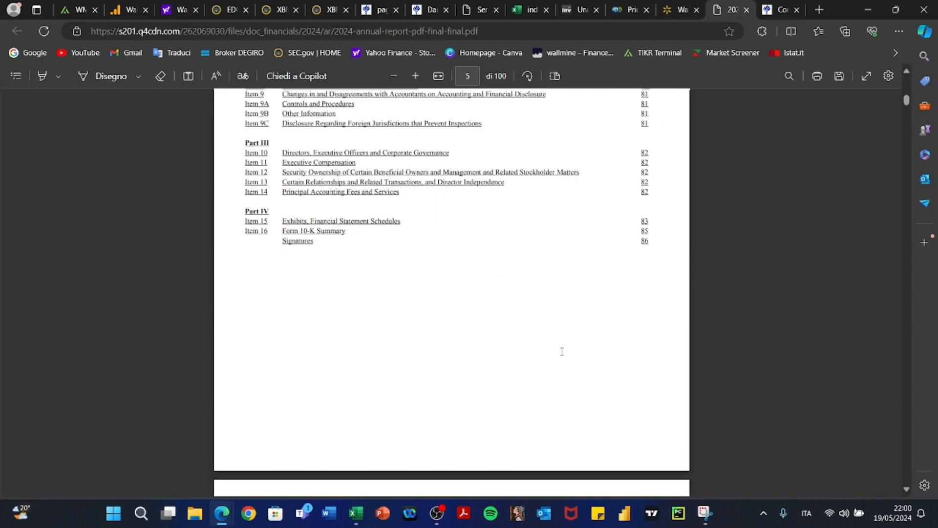
pyautogui.scroll(5, 562, 351)
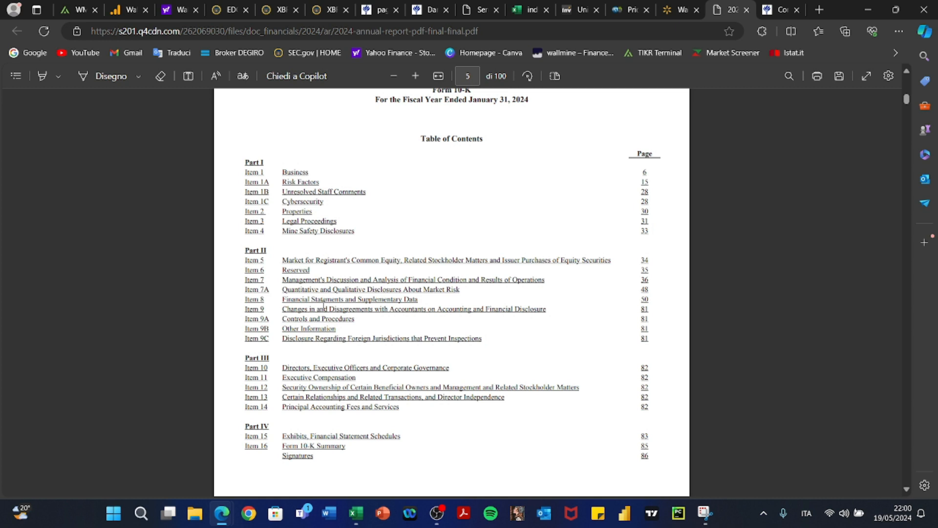
pyautogui.scroll(20, 518, 343)
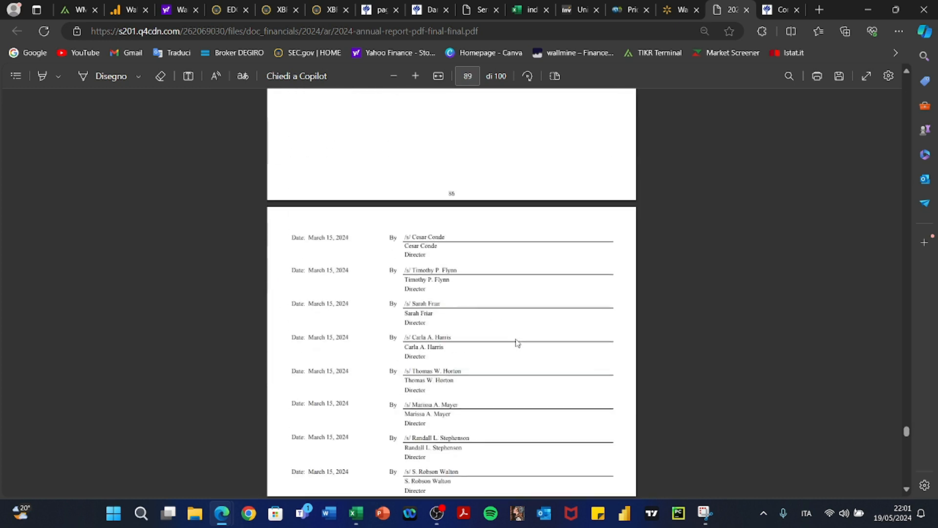
# Go back through the report's notes to find Note 6 on short-term borrowings and long-term debt
pyautogui.scroll(3, 518, 343)
pyautogui.scroll(11, 518, 343)
pyautogui.scroll(-3, 518, 343)
pyautogui.scroll(10, 518, 343)
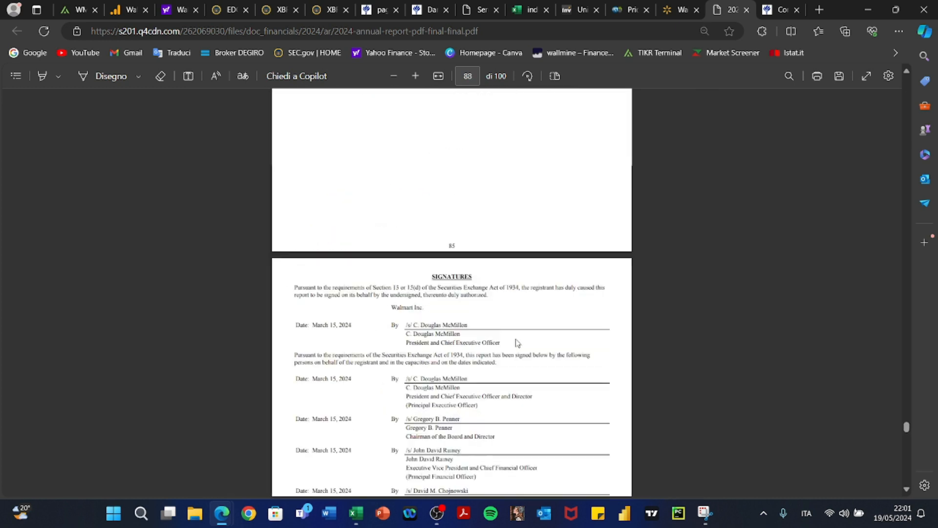
pyautogui.scroll(20, 518, 342)
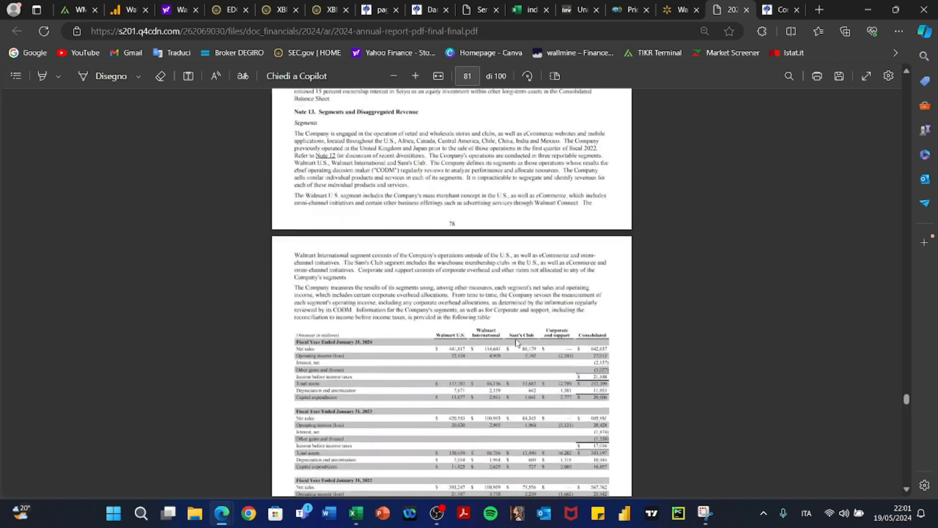
pyautogui.scroll(20, 517, 343)
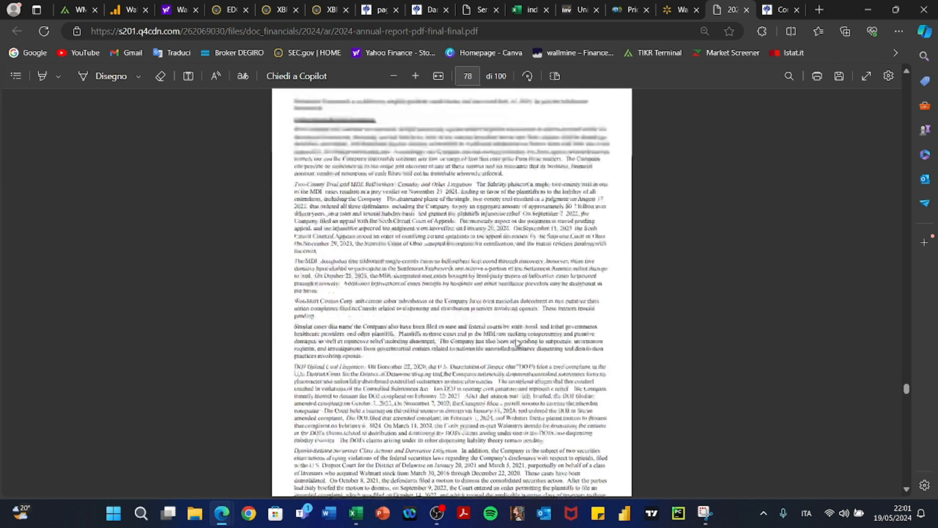
pyautogui.scroll(20, 517, 343)
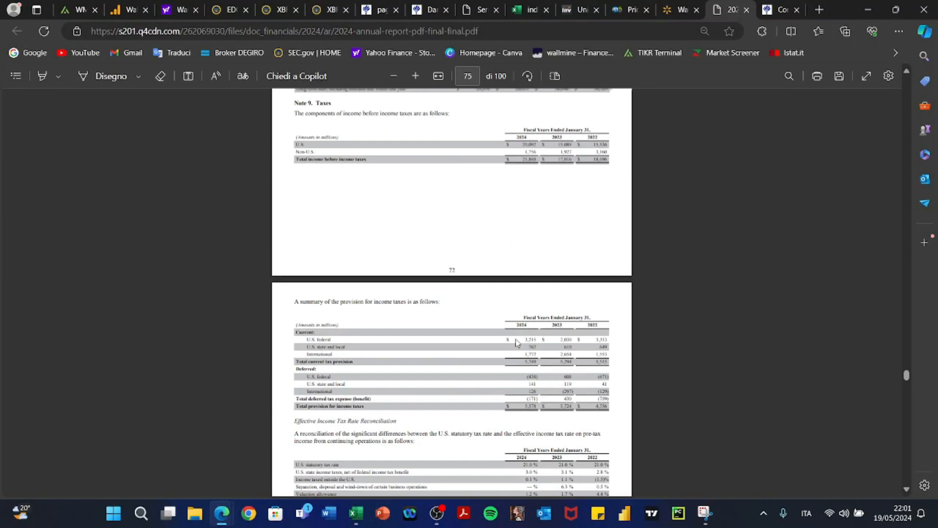
pyautogui.scroll(20, 518, 344)
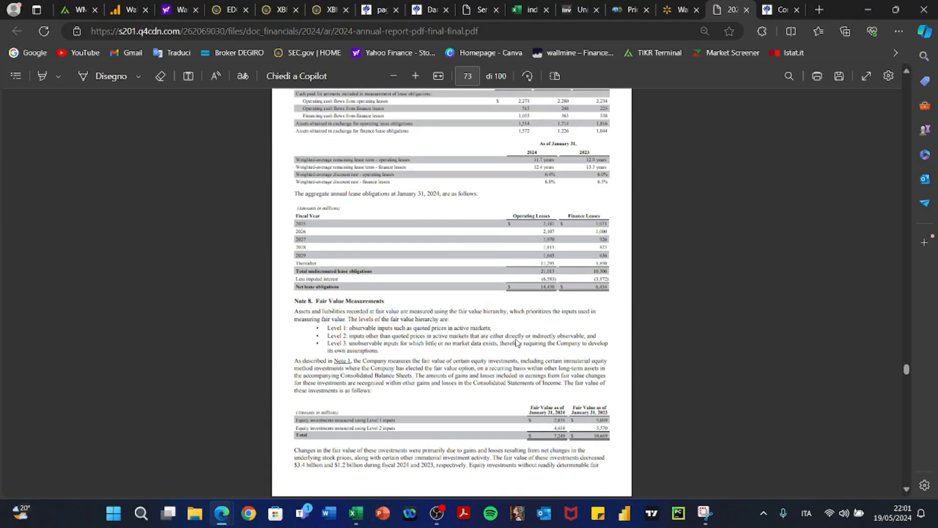
pyautogui.scroll(10, 517, 343)
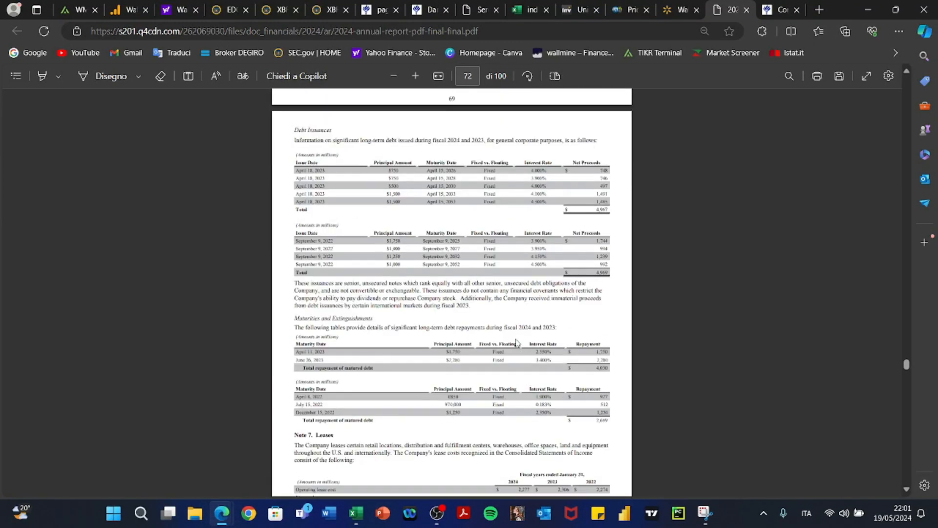
pyautogui.scroll(1, 517, 343)
pyautogui.scroll(8, 517, 343)
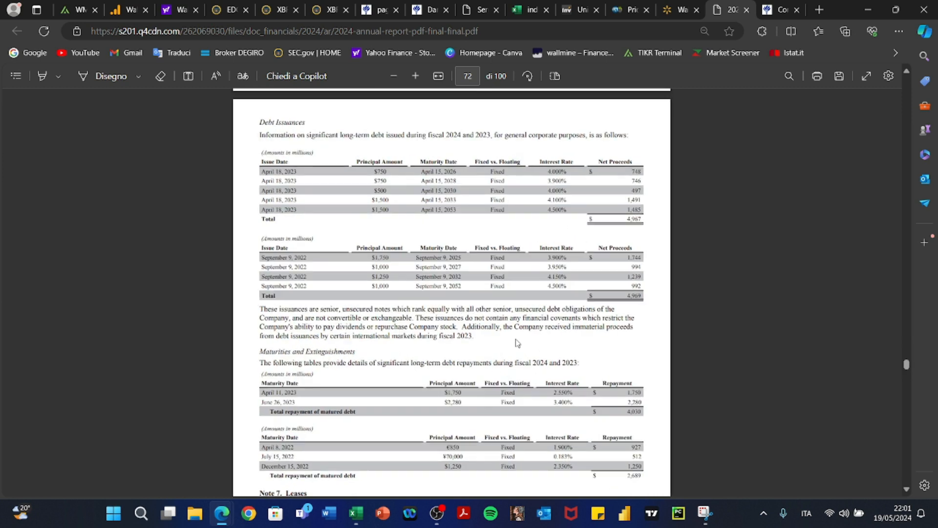
pyautogui.scroll(10, 517, 343)
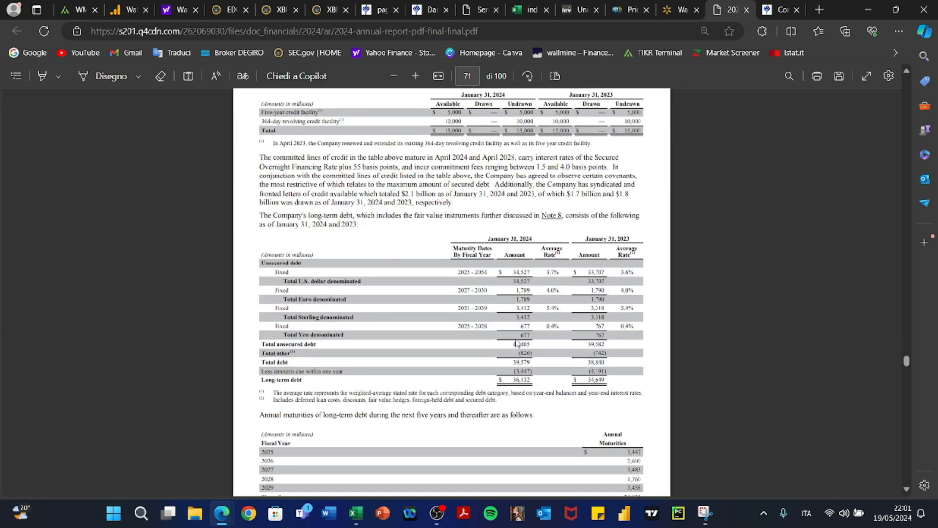
pyautogui.scroll(-6, 512, 317)
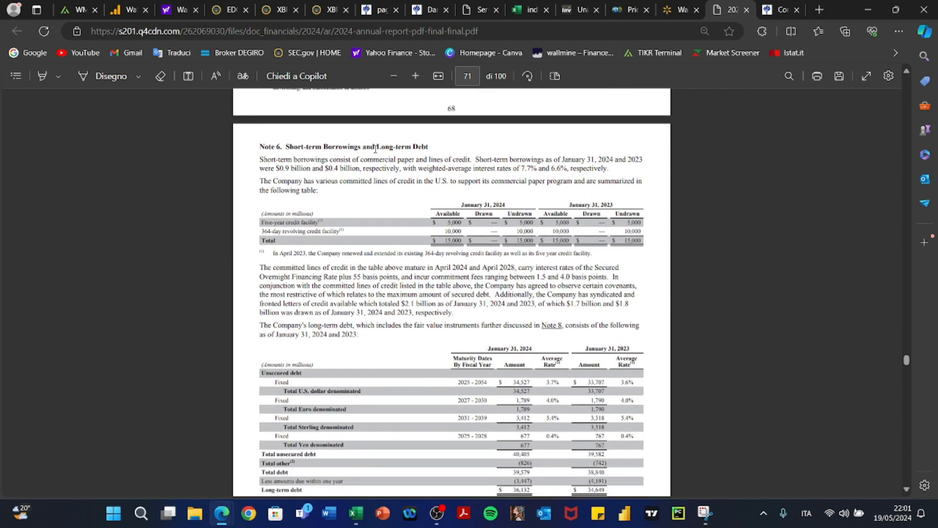
# Check the interest rates on Walmart's long-term debt and debt issuances, then enter 4% as Kd in the Excel WACC sheet
pyautogui.moveTo(376, 149); pyautogui.dragTo(438, 148)
pyautogui.scroll(-3, 441, 293)
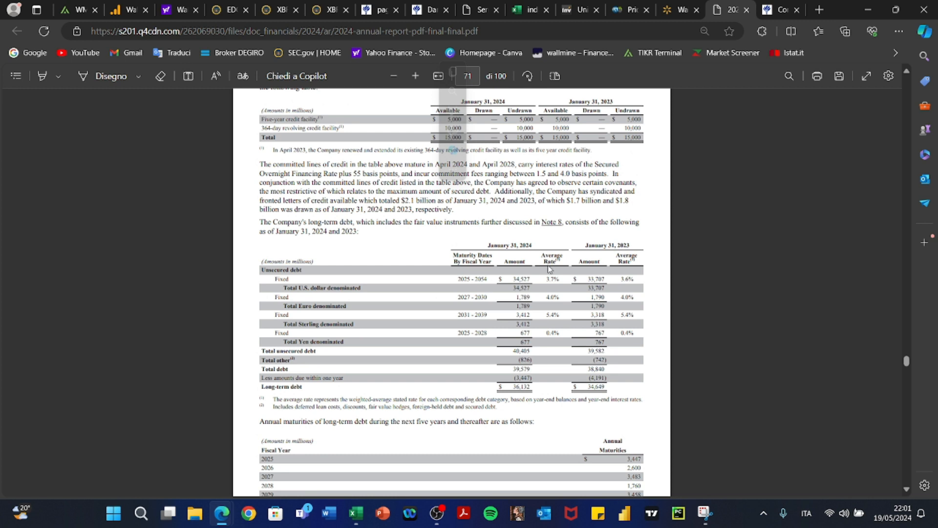
pyautogui.scroll(-1, 553, 331)
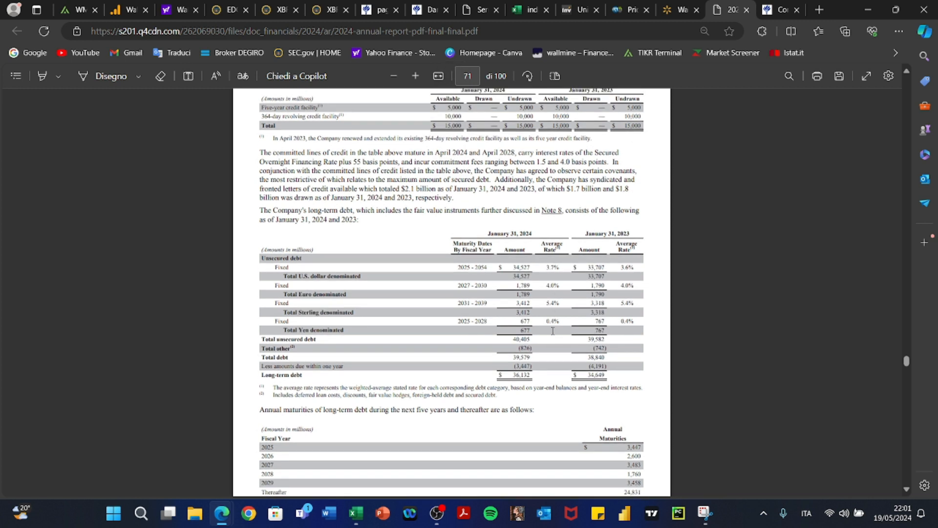
pyautogui.scroll(-1, 553, 331)
pyautogui.scroll(-6, 553, 332)
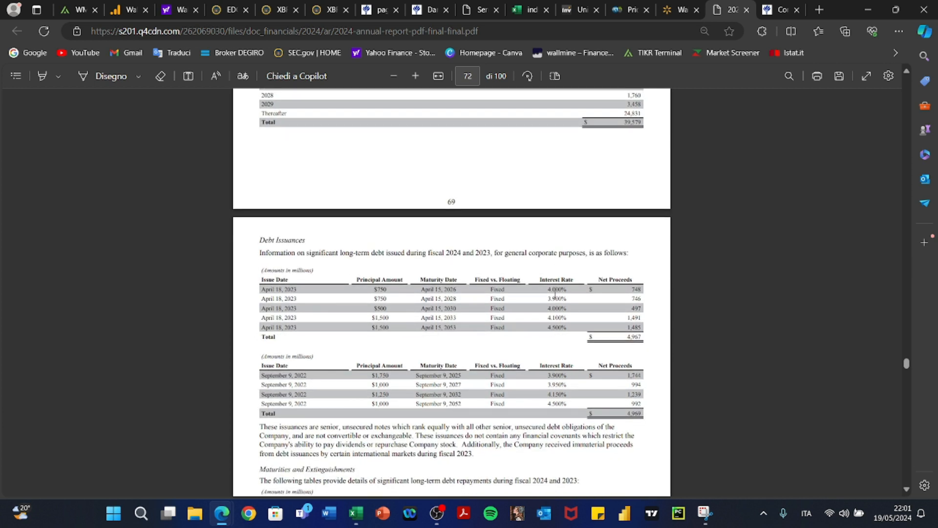
pyautogui.hotkey('alt', 'Tab')
pyautogui.write('4%')
pyautogui.press('Return')
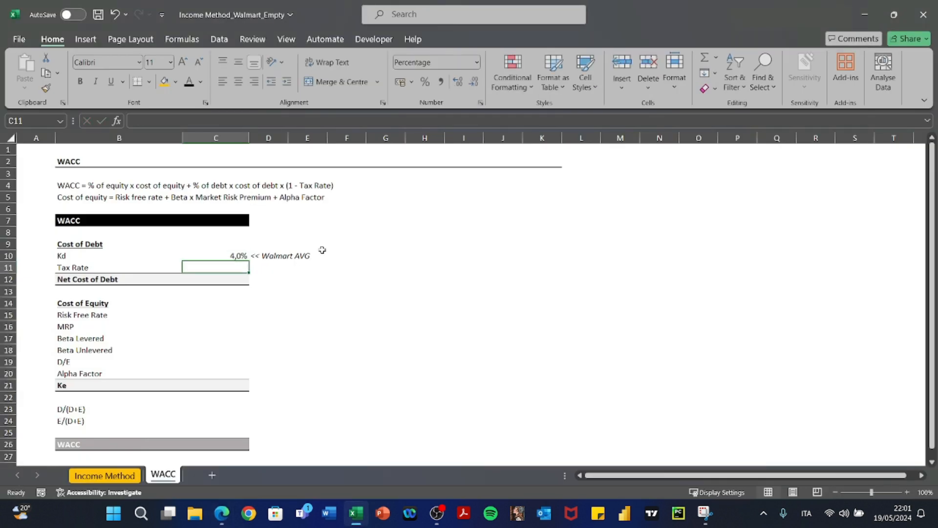
# Link the WACC sheet's Tax Rate to the Tax Rate in cell C16 of the Income Method sheet
pyautogui.write('+')
pyautogui.hotkey('ctrl', 'pageup')
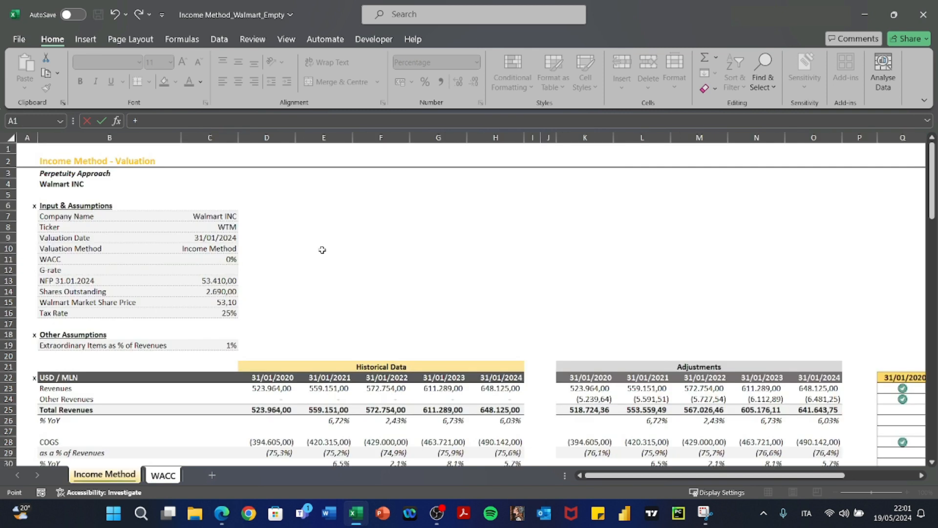
pyautogui.click(209, 312)
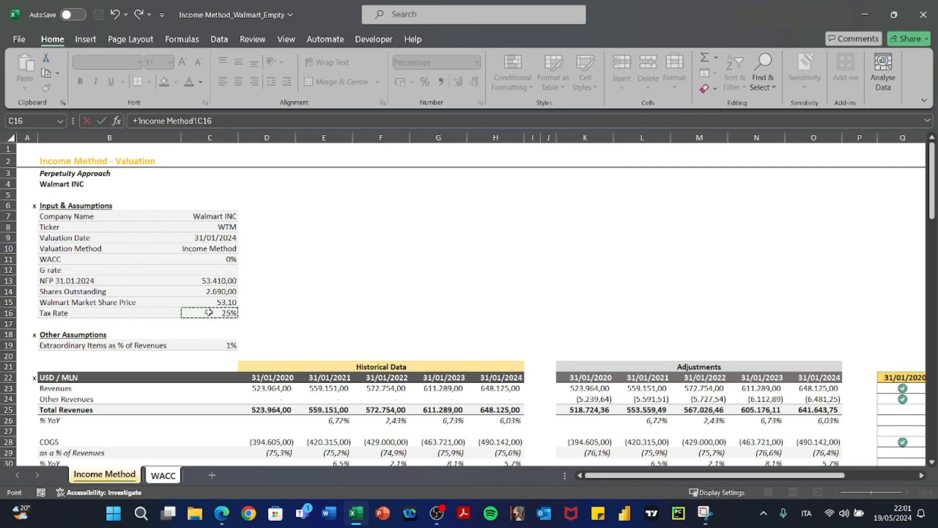
pyautogui.press('Return')
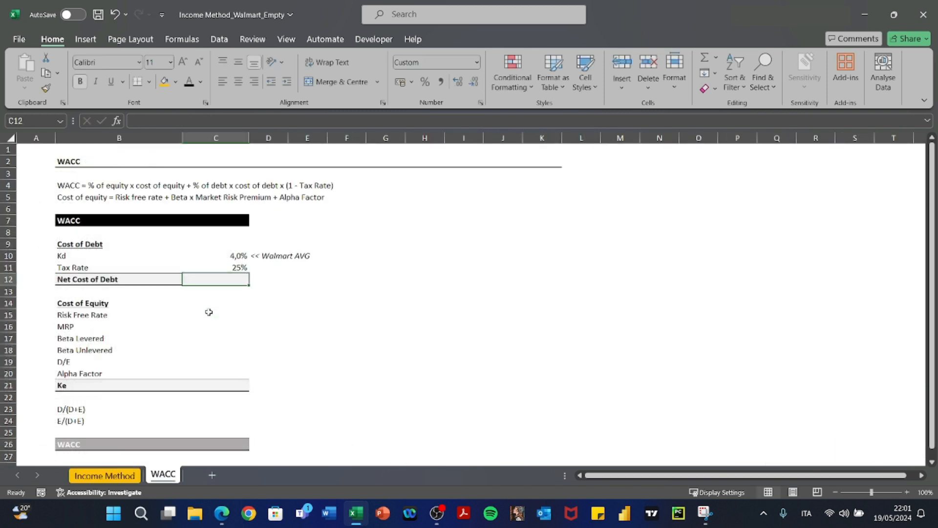
# Calculate the Net Cost of Debt in C12 with the formula +C10*(1-C11)
pyautogui.write('+')
pyautogui.press('Up')
pyautogui.press('Up')
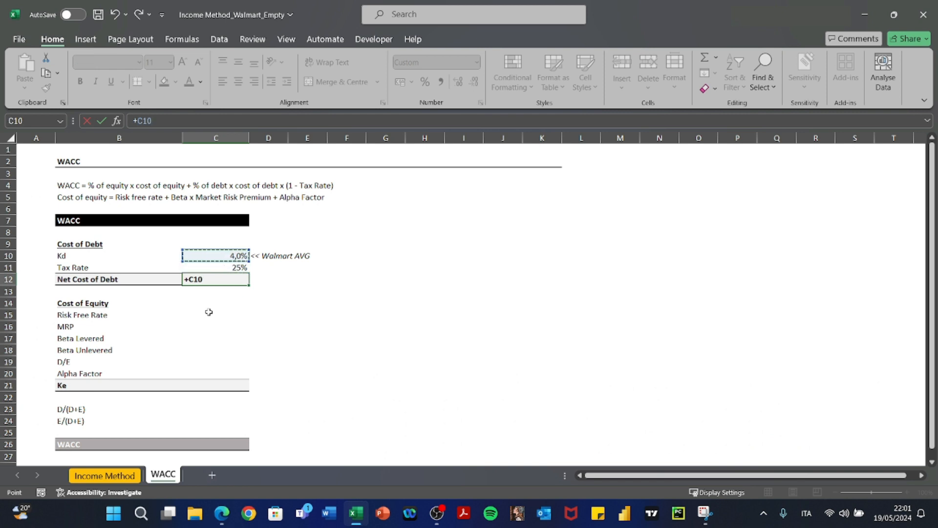
pyautogui.write('*(1-')
pyautogui.press('Up')
pyautogui.write(')')
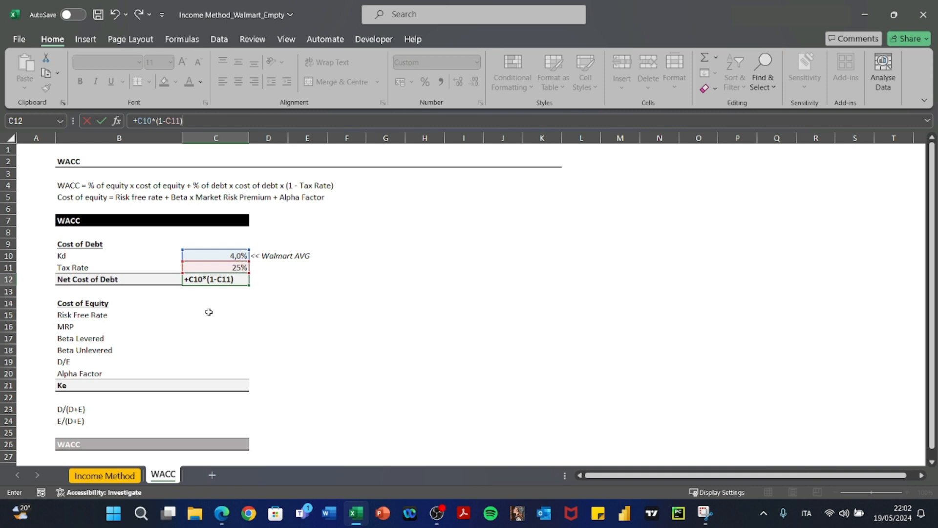
pyautogui.press('Return')
pyautogui.press('Up')
# Select the MRP cell under Cost of Equity, switch to Edge and bring up Damodaran's Data: Current page
pyautogui.press('Down')
pyautogui.press('Down')
pyautogui.press('Down')
pyautogui.press('Down')
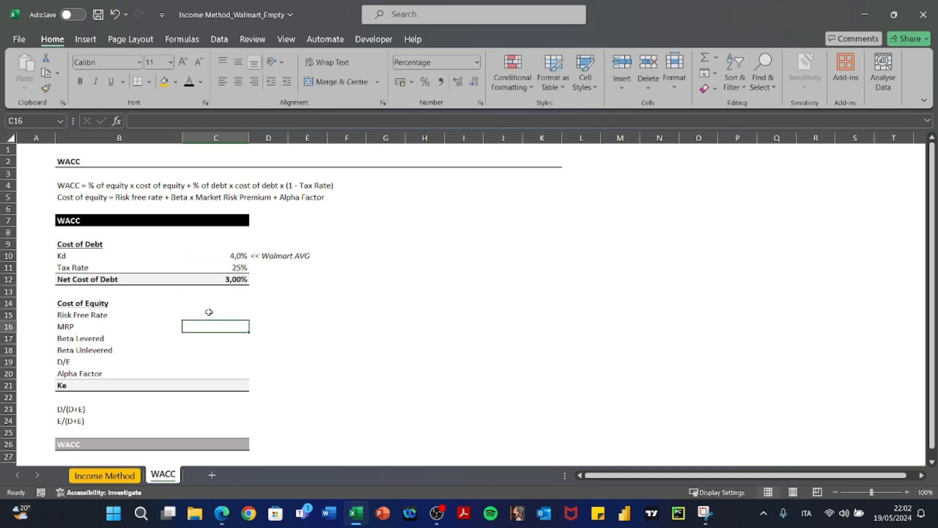
pyautogui.hotkey('alt', 'Tab')
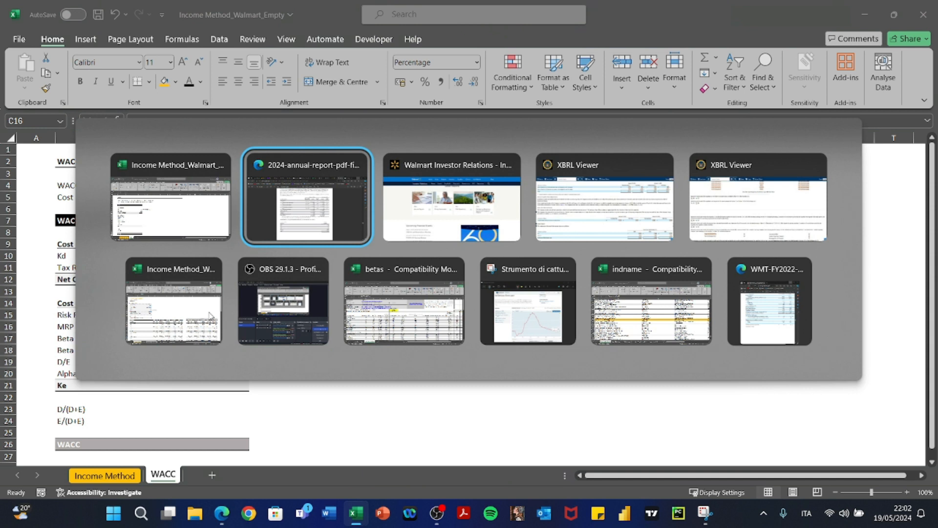
pyautogui.hotkey('alt', 'Tab')
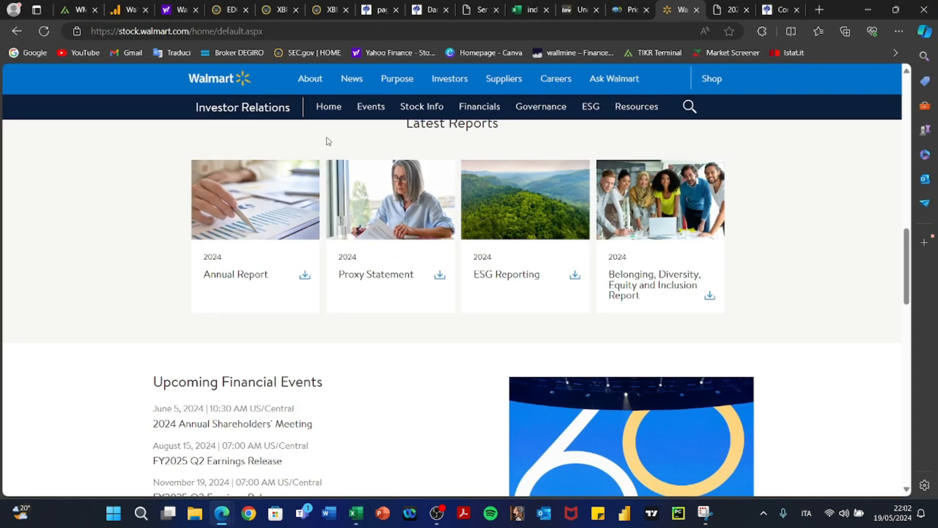
pyautogui.click(378, 10)
pyautogui.click(419, 10)
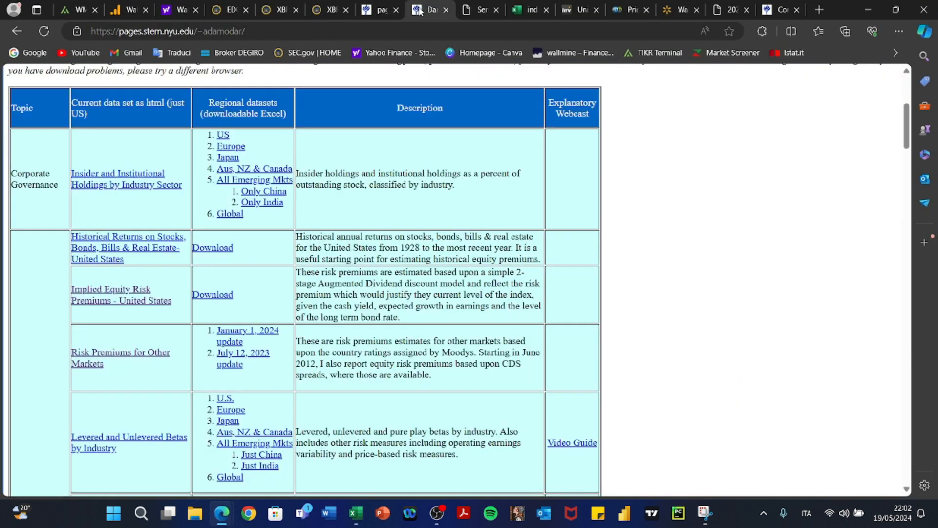
pyautogui.click(518, 12)
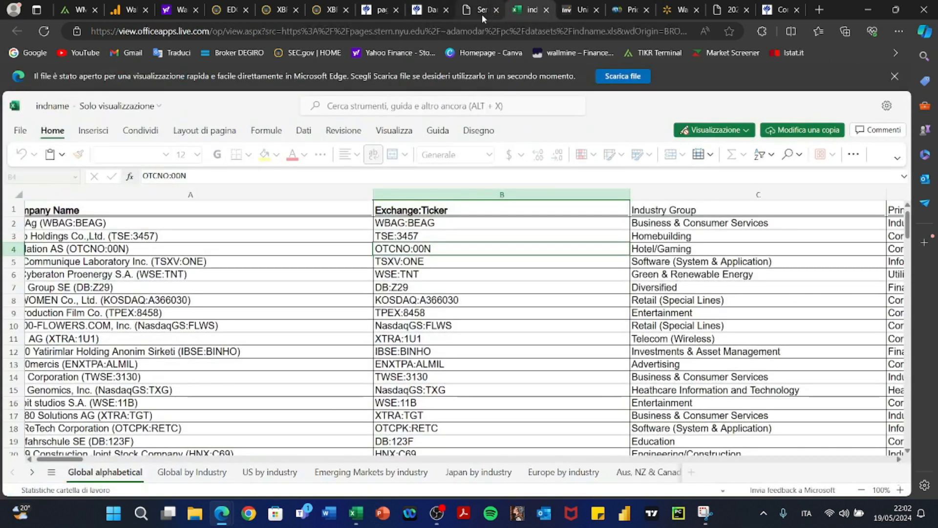
pyautogui.click(480, 13)
pyautogui.click(424, 10)
pyautogui.scroll(5, 260, 200)
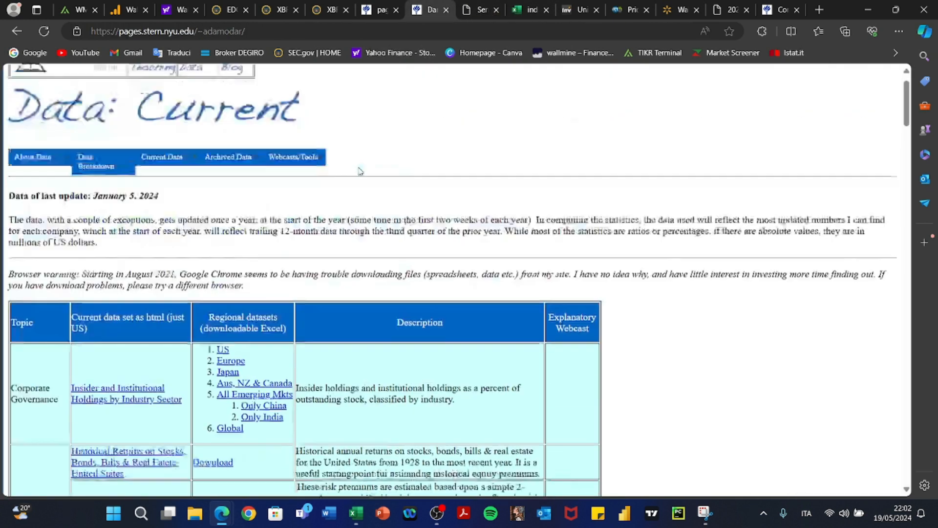
# Reopen Damodaran's current data and open the Implied Equity Risk Premiums - United States dataset
pyautogui.moveTo(179, 191)
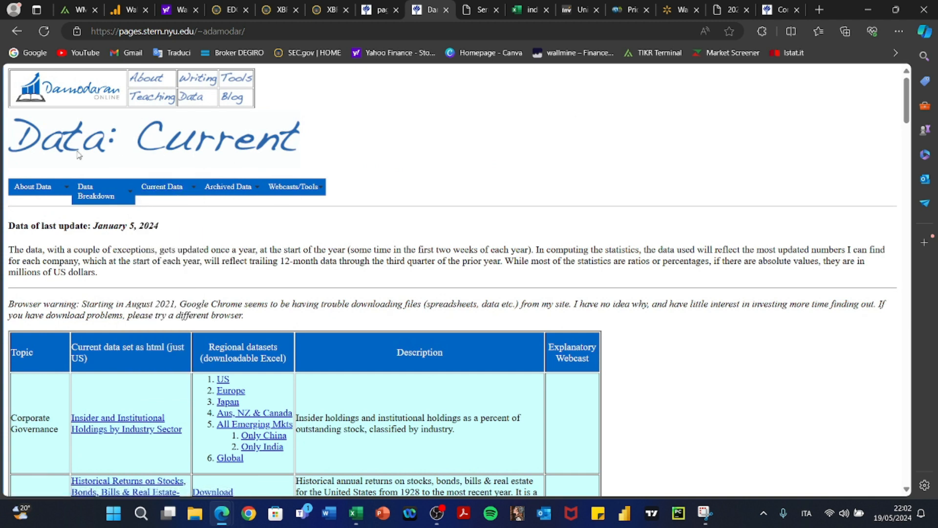
pyautogui.hotkey('alt', 'Left')
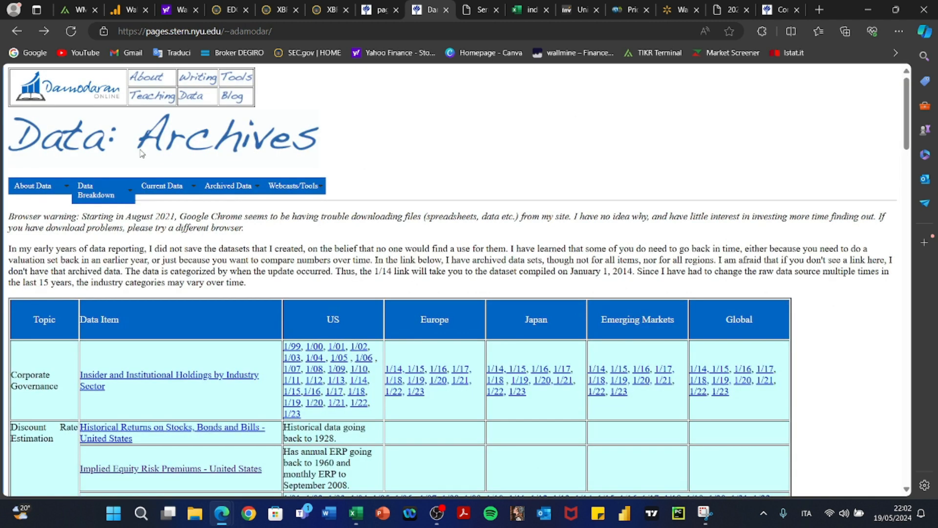
pyautogui.click(165, 189)
pyautogui.scroll(-5, 315, 313)
pyautogui.scroll(-2, 317, 319)
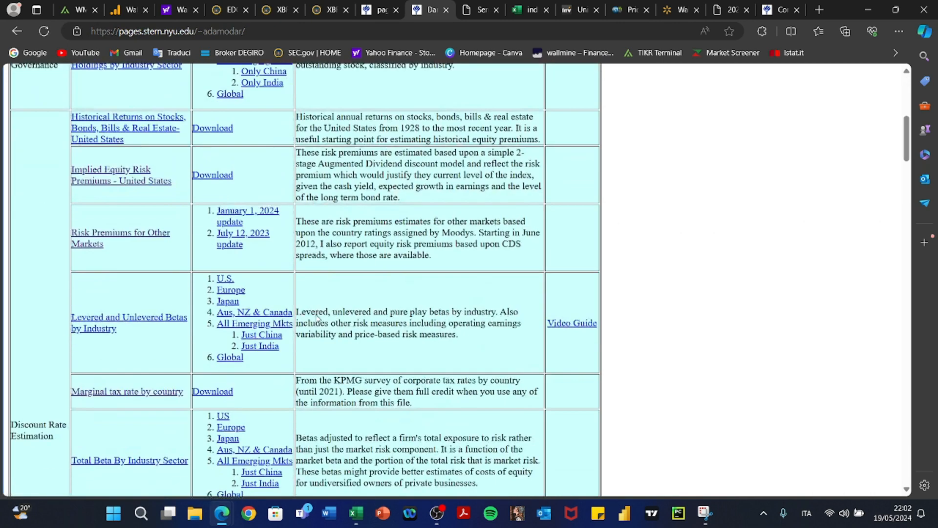
pyautogui.scroll(-5, 279, 376)
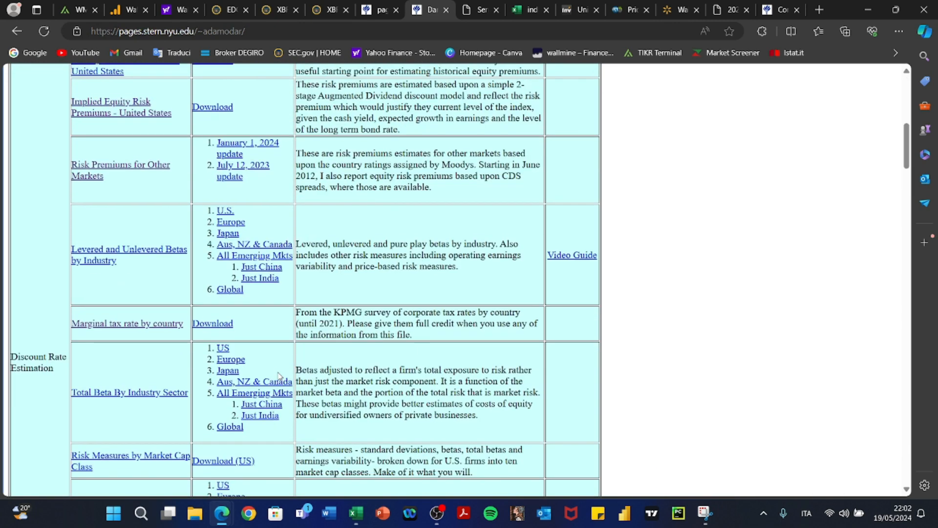
pyautogui.scroll(-4, 280, 377)
pyautogui.scroll(9, 280, 377)
pyautogui.click(138, 215)
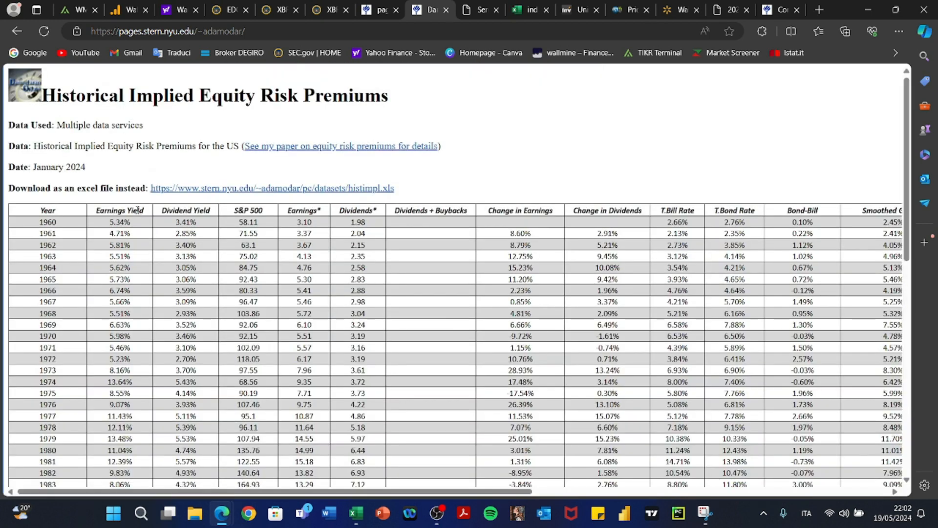
# Leave the Historical Implied Equity Risk Premiums dataset and return to Damodaran's current data list
pyautogui.hscroll(-5, 137, 210)
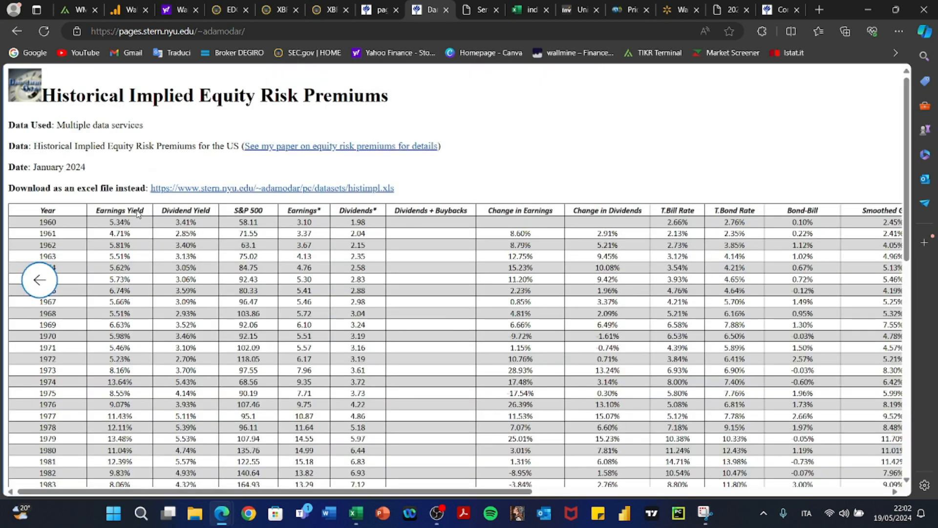
pyautogui.scroll(-1, 135, 277)
pyautogui.scroll(1, 135, 277)
pyautogui.scroll(-1, 135, 277)
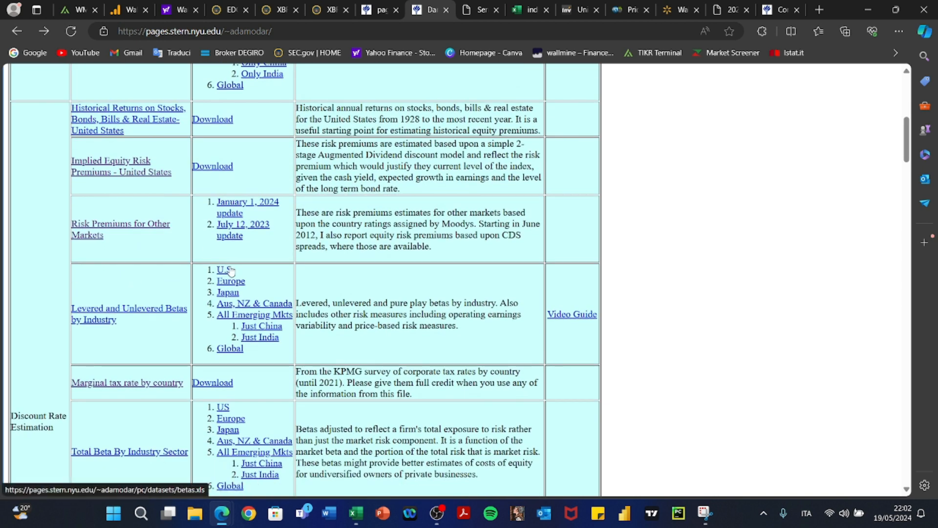
# Check the open country risk premium and tax rate pages, then close the Corporate Marginal Tax Rates page
pyautogui.click(385, 10)
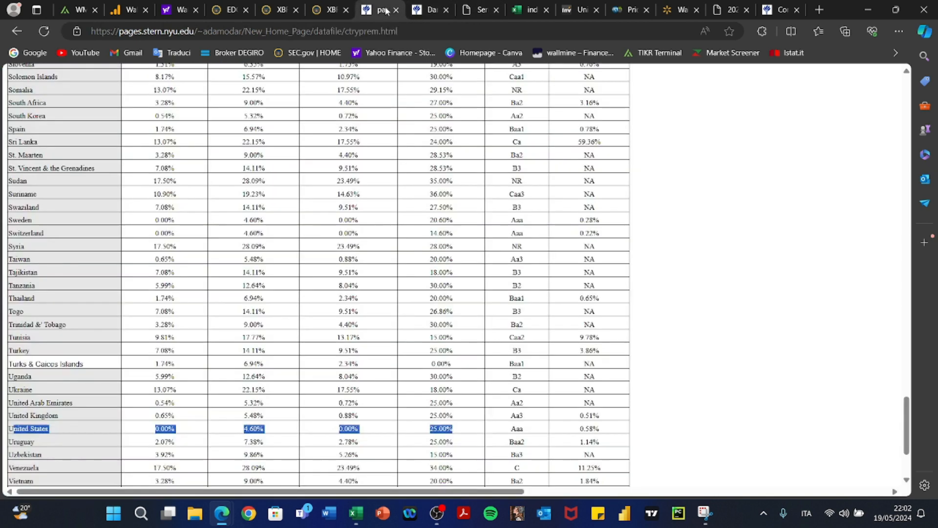
pyautogui.click(779, 9)
pyautogui.scroll(20, 507, 280)
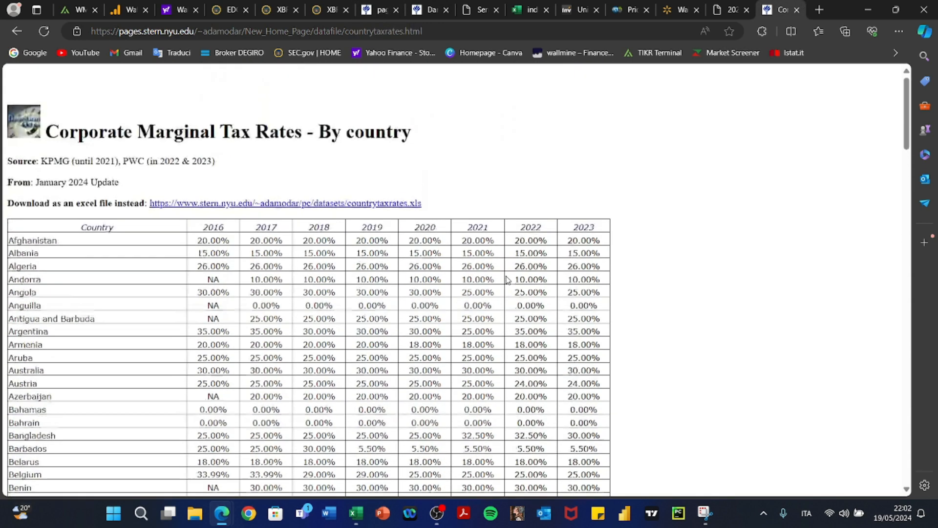
pyautogui.scroll(-1, 507, 279)
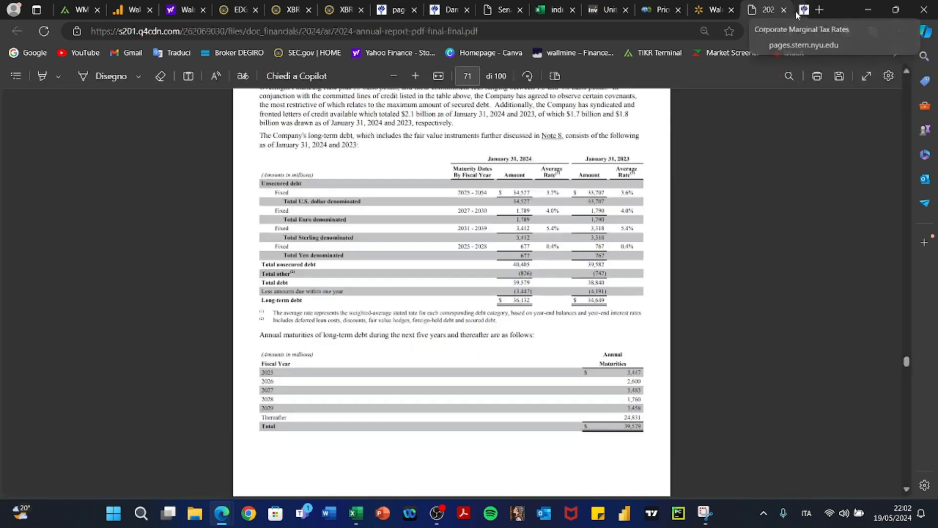
pyautogui.click(796, 10)
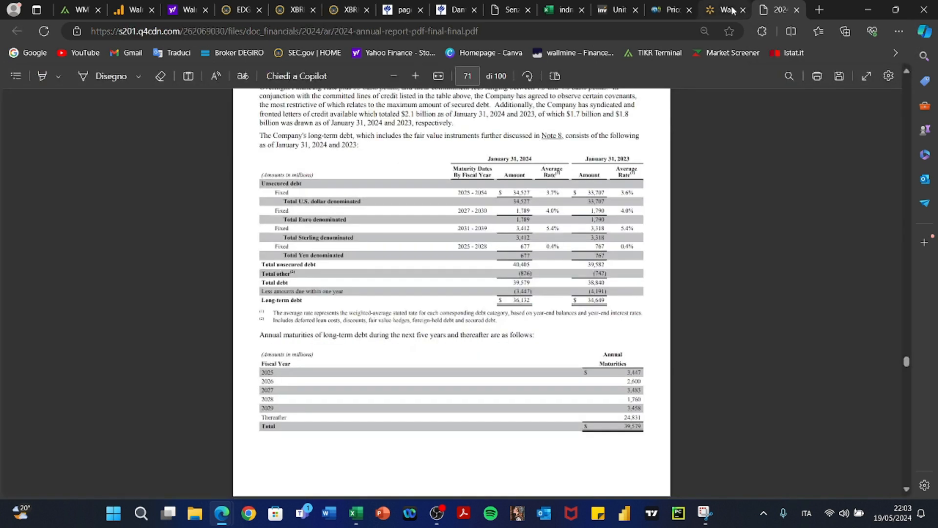
# Look through the open web pages and Damodaran's Discount Rate Estimation datasets for the risk premium source
pyautogui.click(732, 10)
pyautogui.click(609, 12)
pyautogui.click(508, 12)
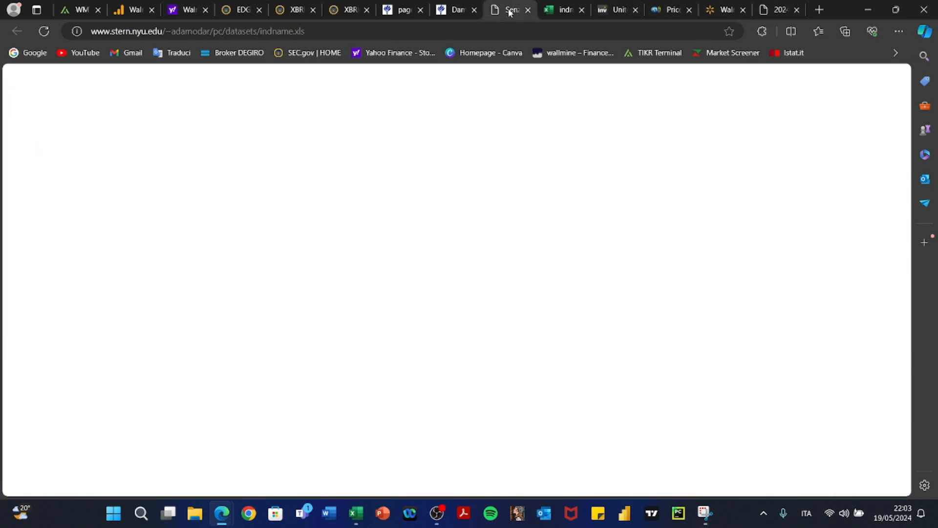
pyautogui.click(448, 11)
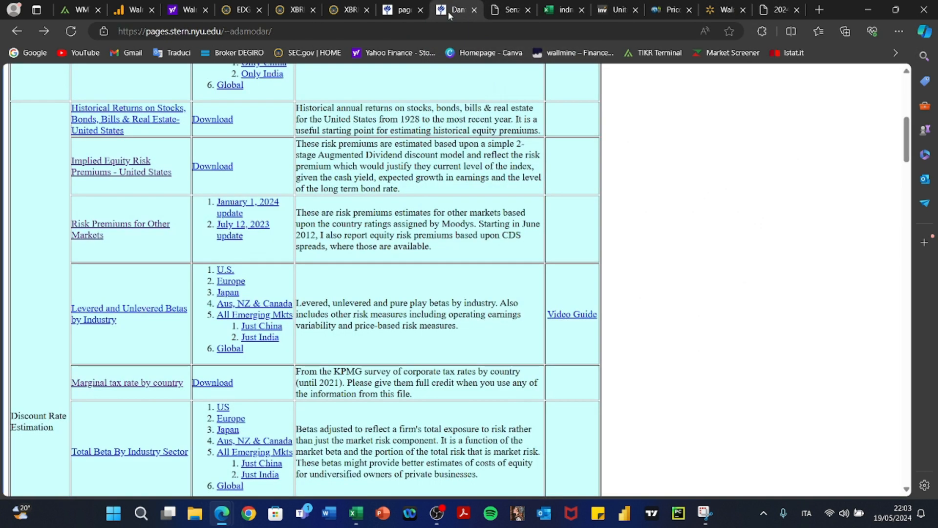
pyautogui.click(400, 14)
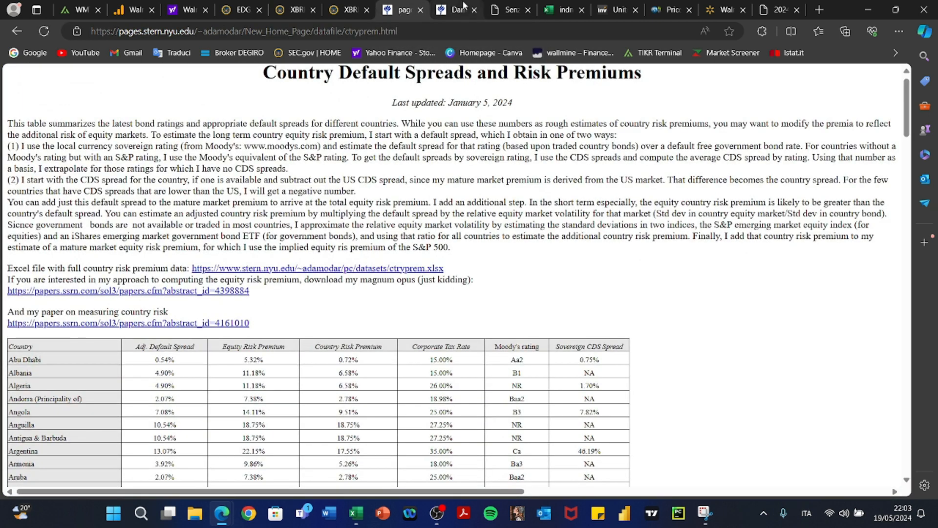
pyautogui.click(457, 12)
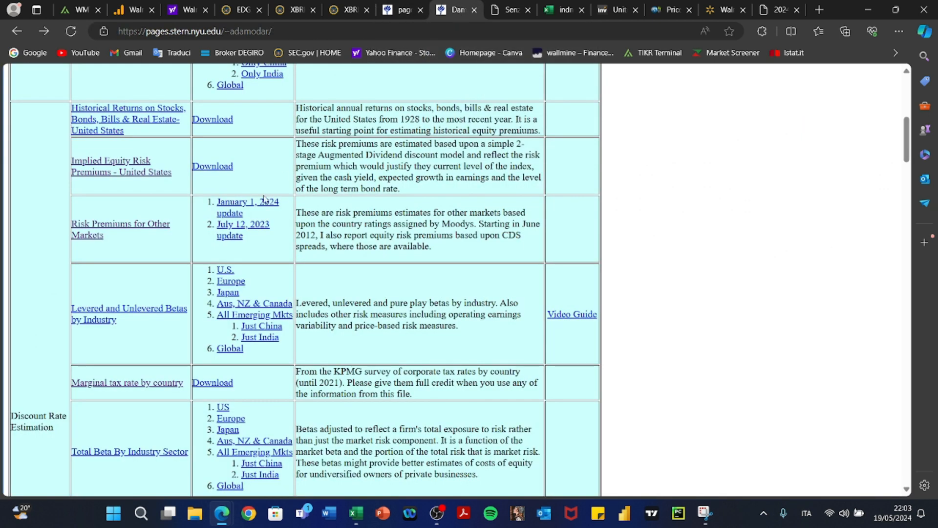
pyautogui.scroll(-1, 263, 198)
pyautogui.scroll(5, 264, 198)
pyautogui.scroll(-5, 263, 198)
pyautogui.scroll(-10, 264, 198)
pyautogui.scroll(5, 264, 198)
pyautogui.scroll(10, 264, 198)
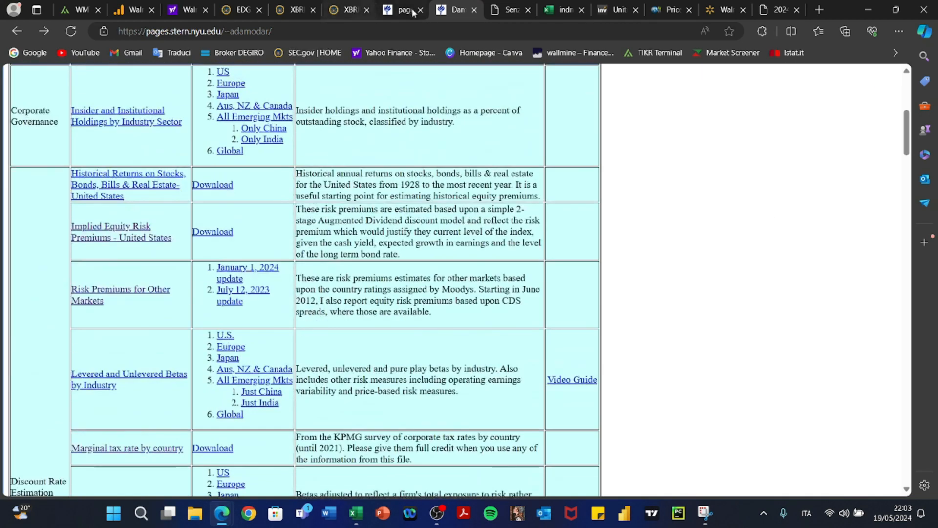
# Bring up the Country Default Spreads and Risk Premiums page and examine its title and country table
pyautogui.click(390, 12)
pyautogui.moveTo(266, 77); pyautogui.dragTo(635, 74)
pyautogui.click(473, 189)
pyautogui.scroll(-8, 455, 201)
pyautogui.scroll(-20, 428, 211)
pyautogui.scroll(20, 428, 211)
pyautogui.scroll(8, 428, 211)
# Find the United States row in the country table and check its figure against the Equity Risk Premium column heading
pyautogui.scroll(-20, 432, 349)
pyautogui.scroll(-18, 432, 349)
pyautogui.scroll(-4, 434, 349)
pyautogui.moveTo(17, 360); pyautogui.dragTo(294, 359)
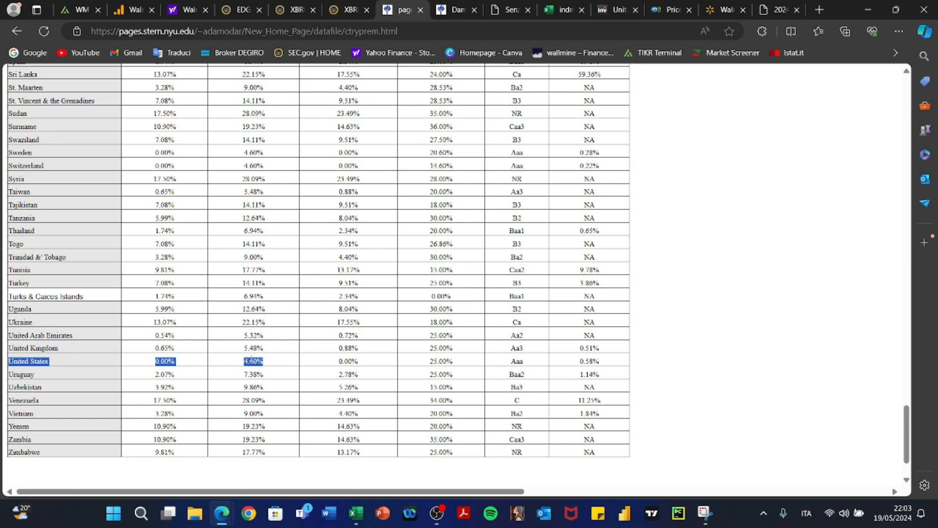
pyautogui.scroll(20, 277, 224)
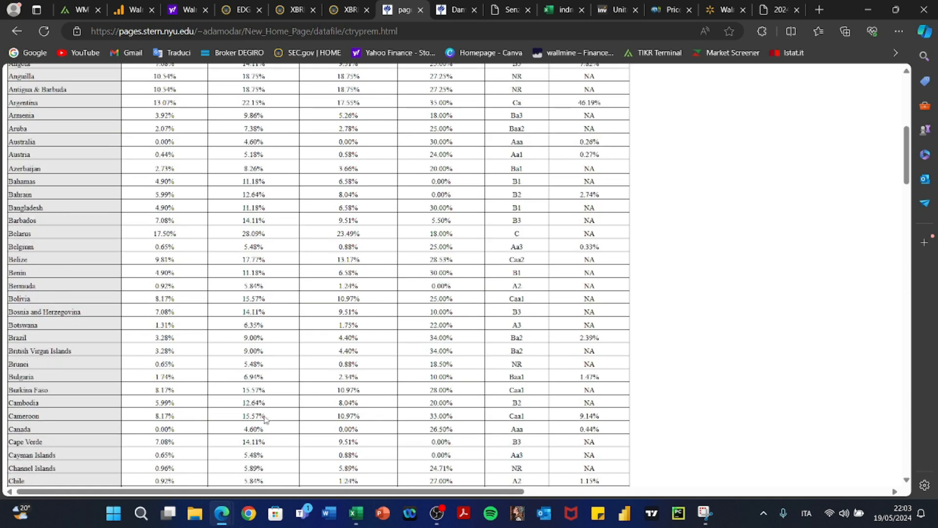
pyautogui.scroll(7, 276, 223)
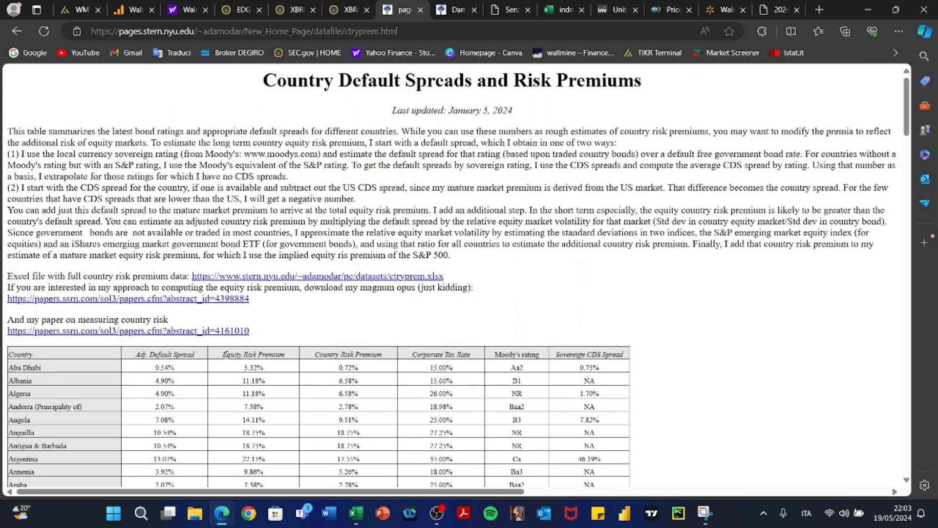
pyautogui.moveTo(224, 354); pyautogui.dragTo(300, 359)
# Switch back to Excel and set the MRP in C16 of the WACC sheet to 4,60%
pyautogui.click(866, 9)
pyautogui.write(',60')
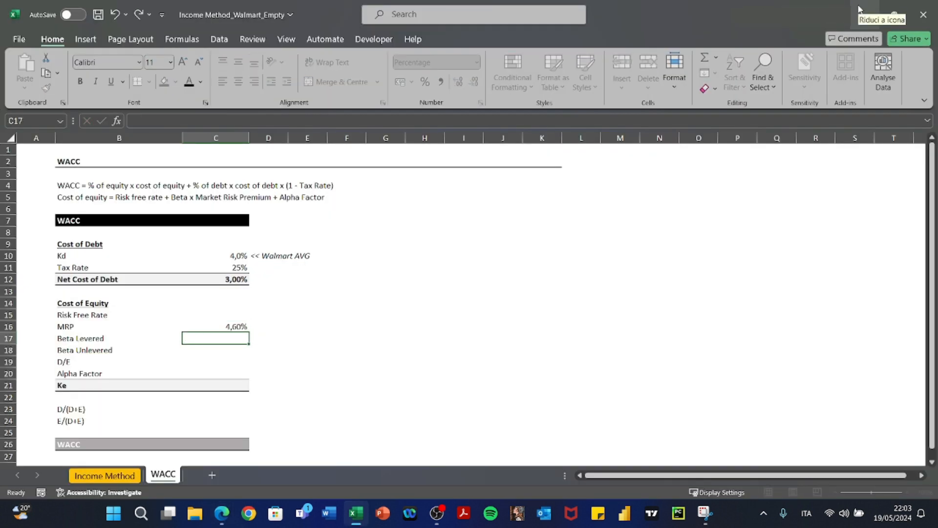
pyautogui.hotkey('ctrl', 'Return')
# Enter the source note "Damodaran AAA Rating Country" beside the MRP value in D16
pyautogui.press('Right')
pyautogui.write('Damod')
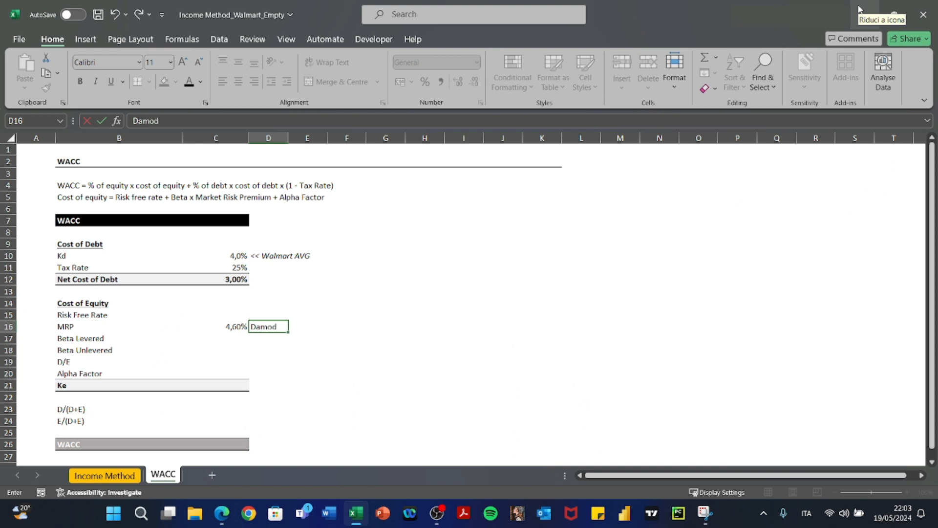
pyautogui.write('aran AAA Rating C')
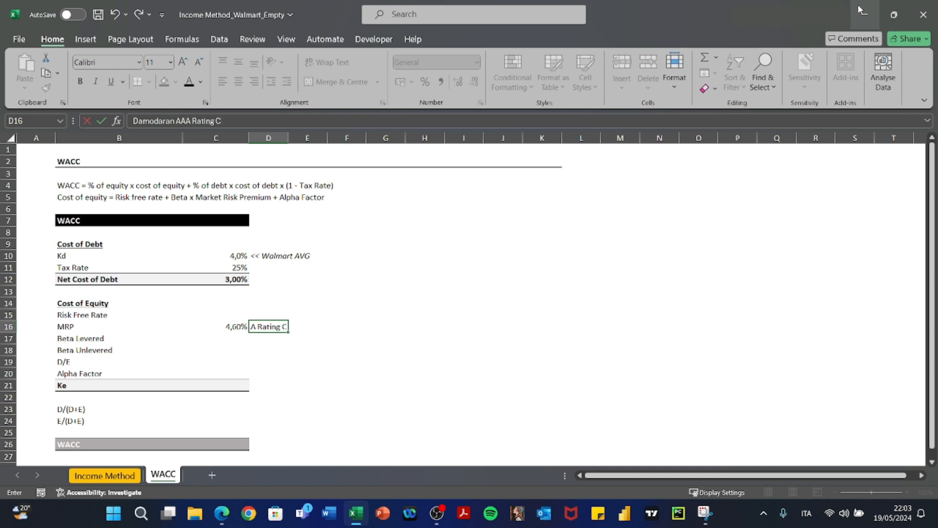
pyautogui.write('ountry')
pyautogui.press('Return')
# Select the Risk Free Rate cell C15, then switch to Edge's United States 10-Year Bond Yield historical data page
pyautogui.press('Up')
pyautogui.press('Left')
pyautogui.press('Down')
pyautogui.press('Down')
pyautogui.press('Up')
pyautogui.press('Up')
pyautogui.press('Up')
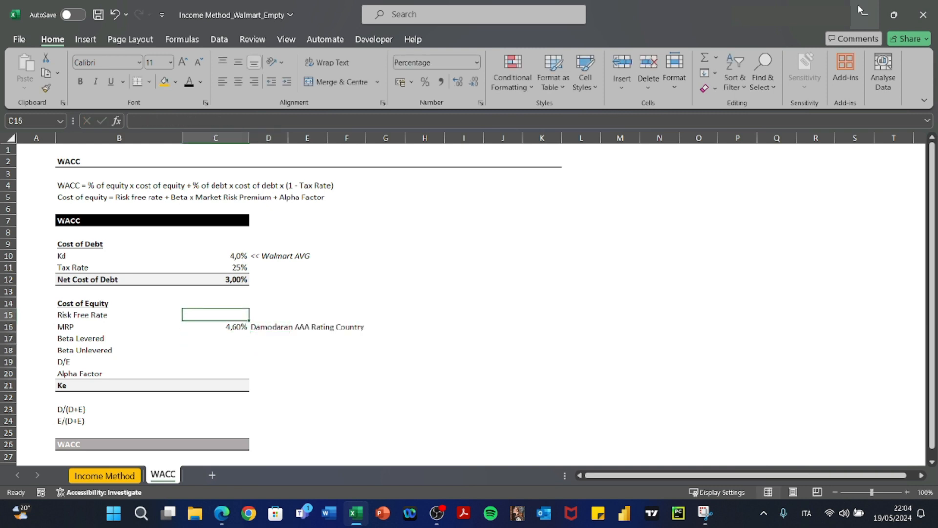
pyautogui.hotkey('alt', 'Tab')
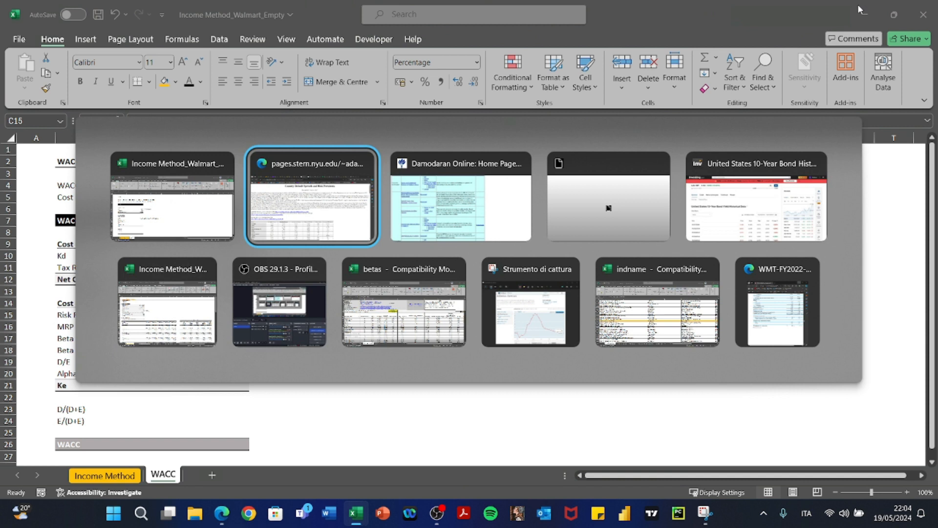
pyautogui.hotkey('alt', 'Tab')
pyautogui.hotkey('alt', 'Tab')
pyautogui.hotkey('alt', 'Tab')
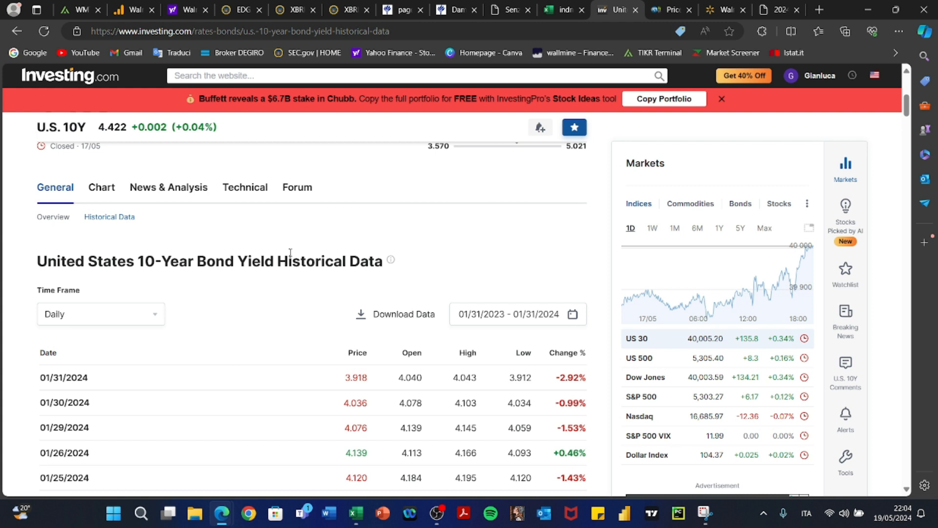
# Examine the United States 10-Year Bond Yield page and highlight its title
pyautogui.scroll(-1, 291, 252)
pyautogui.scroll(7, 291, 252)
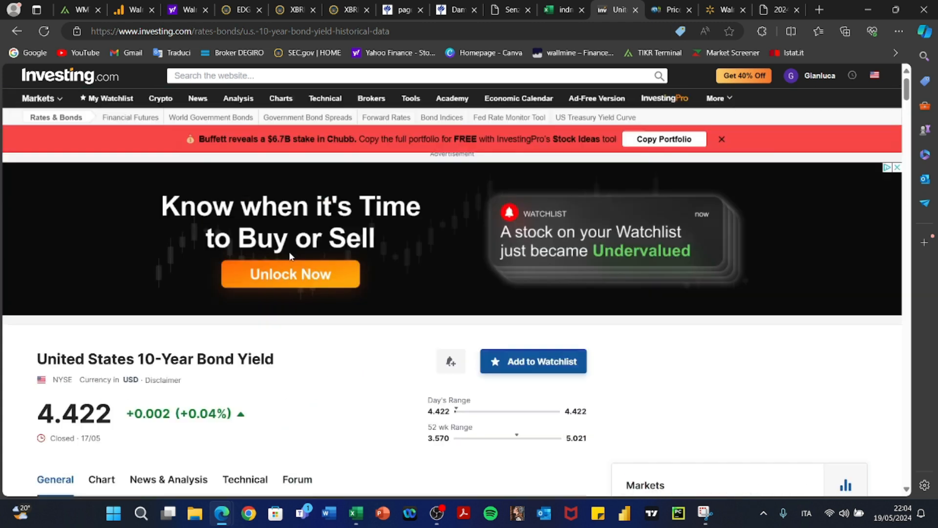
pyautogui.scroll(-3, 364, 353)
pyautogui.scroll(1, 364, 353)
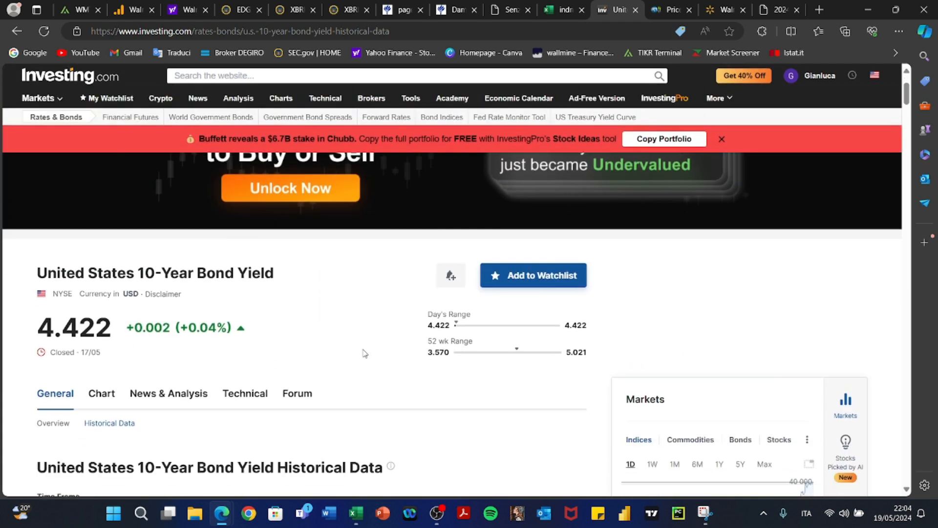
pyautogui.scroll(-3, 364, 353)
pyautogui.scroll(5, 365, 353)
pyautogui.scroll(-1, 364, 353)
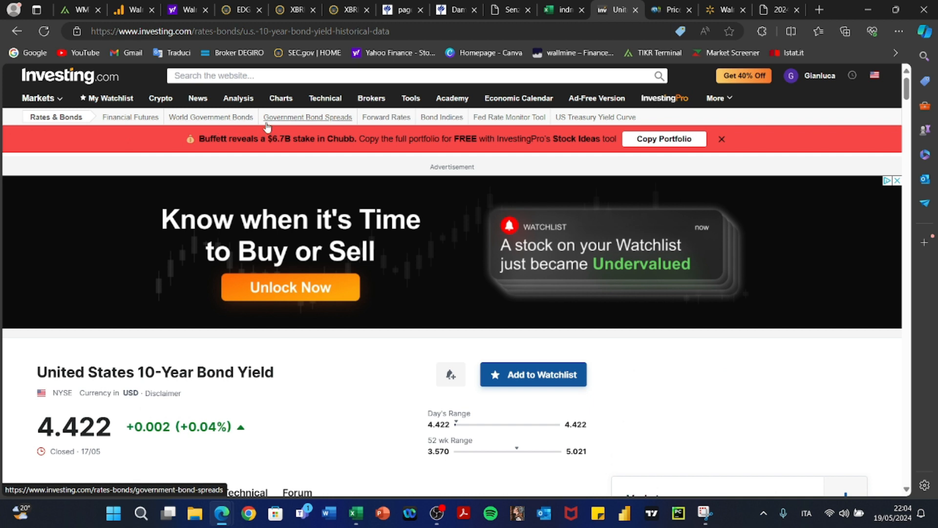
pyautogui.scroll(-3, 383, 391)
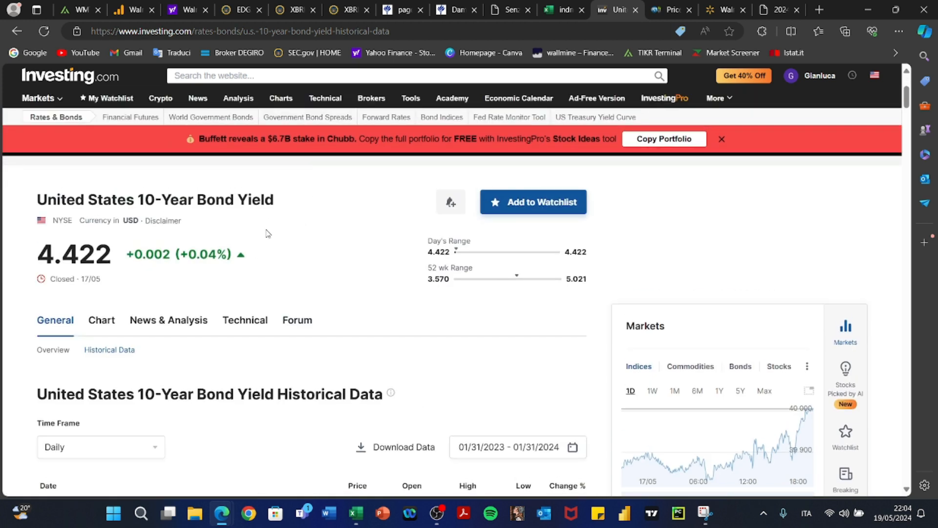
pyautogui.moveTo(38, 200); pyautogui.dragTo(282, 208)
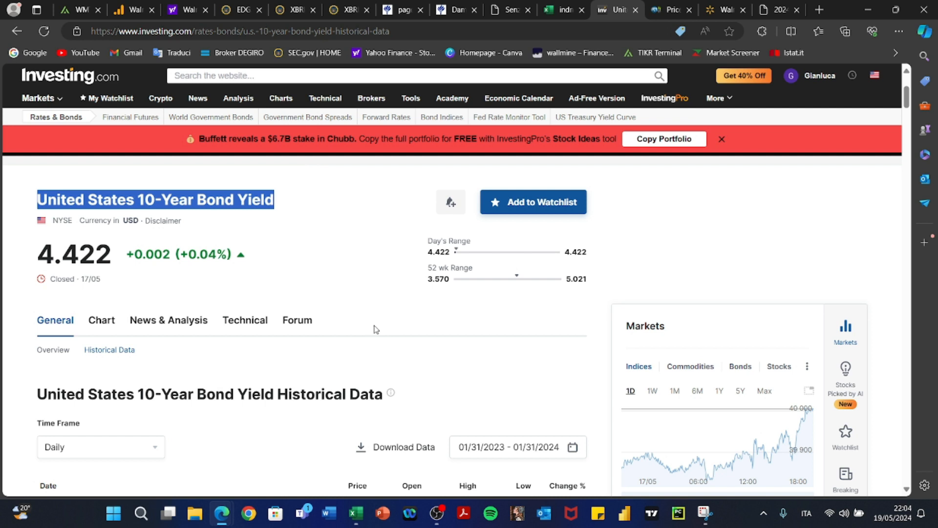
# Download the 10-year bond yield's daily historical data for 01/31/2023 - 01/31/2024 and open the file in Excel
pyautogui.scroll(-4, 376, 329)
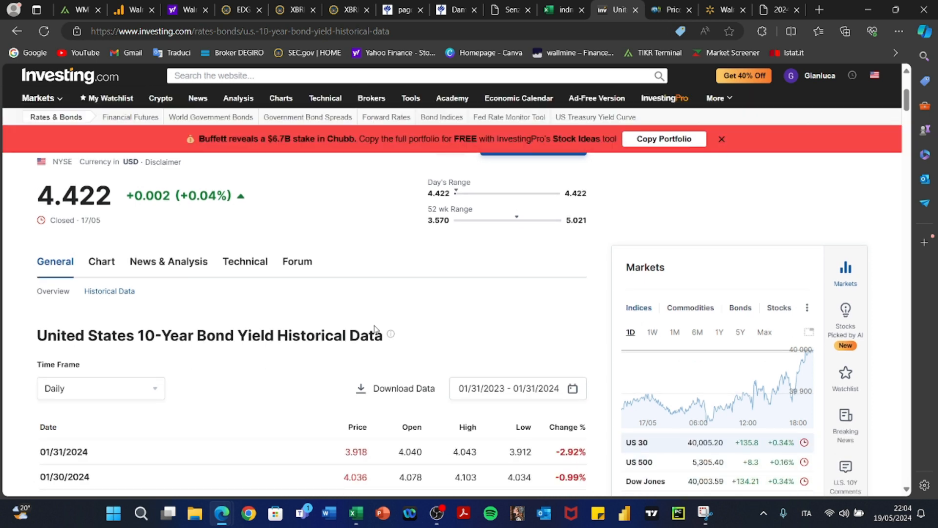
pyautogui.click(401, 283)
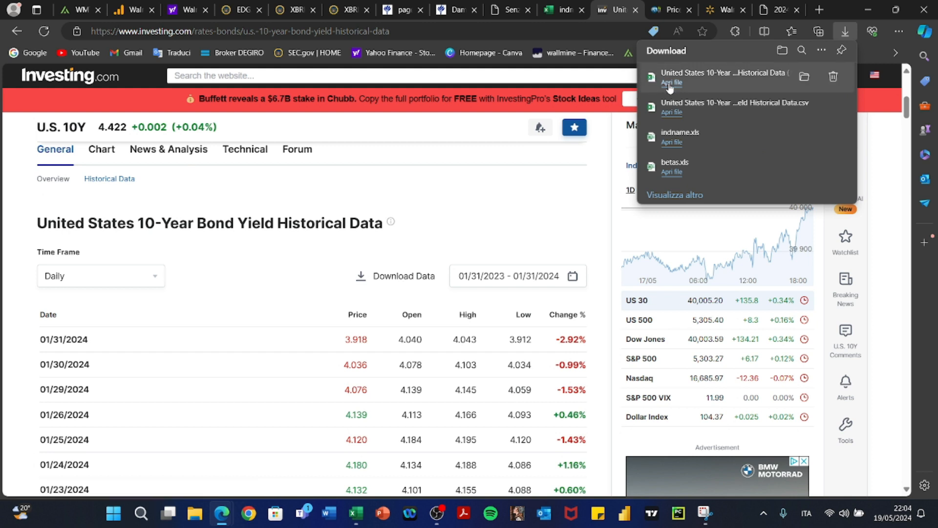
pyautogui.click(670, 83)
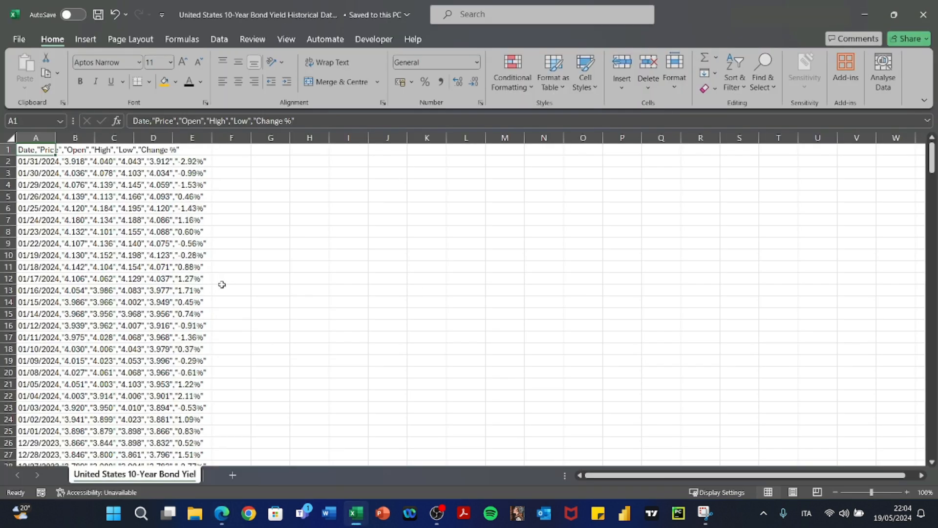
# Copy the bond yield sheet to the end of the Income Method_Walmart_Empty.xlsx workbook, keeping the original
pyautogui.rightClick(154, 478)
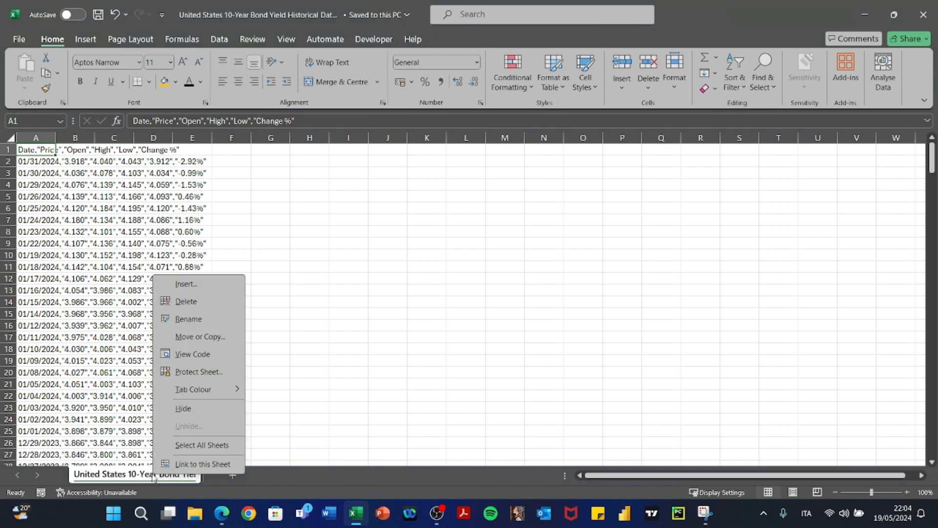
pyautogui.click(215, 337)
pyautogui.click(156, 402)
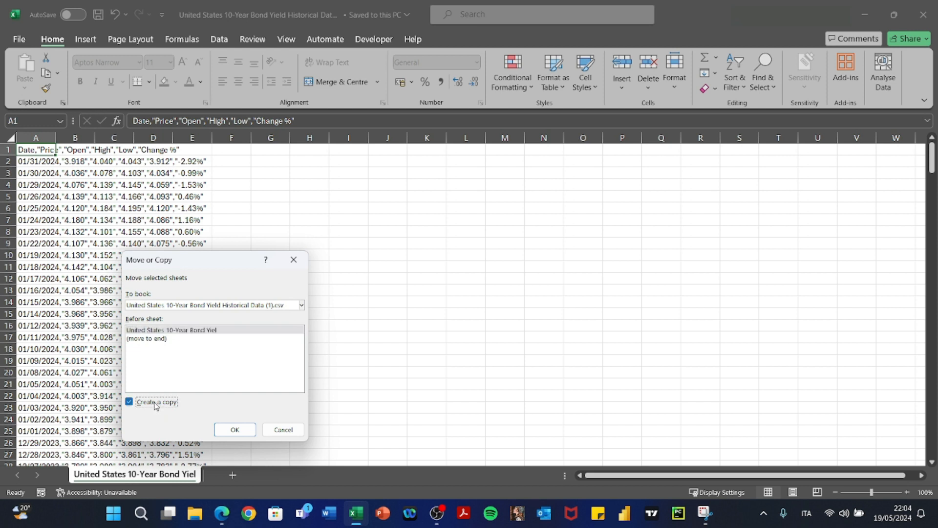
pyautogui.click(215, 306)
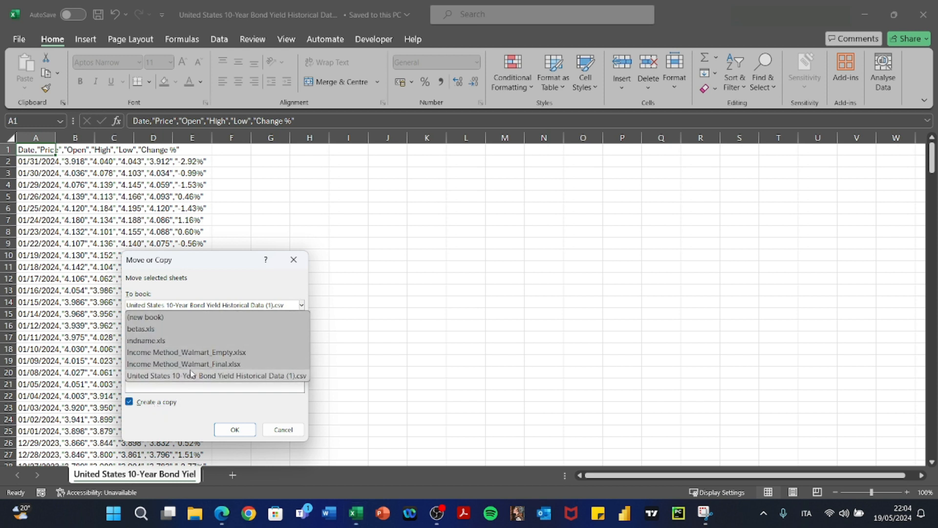
pyautogui.click(193, 354)
pyautogui.click(174, 347)
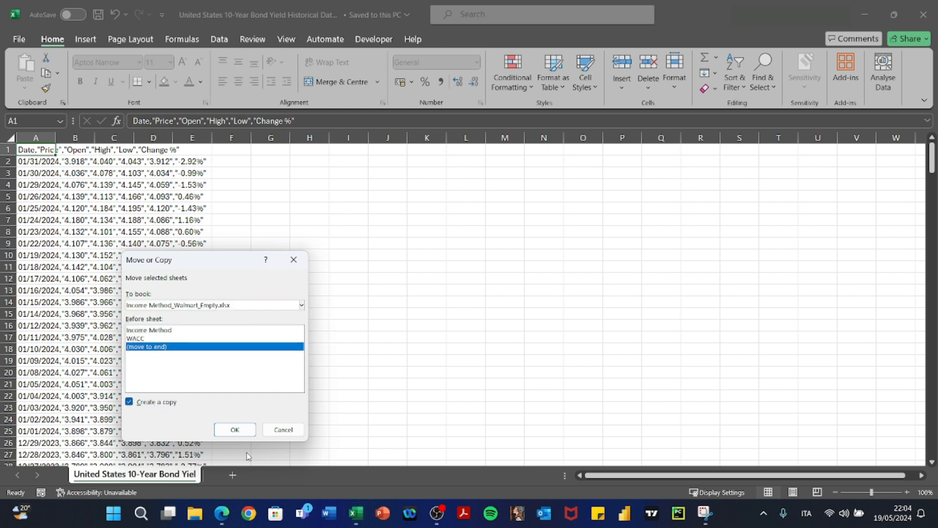
pyautogui.click(235, 430)
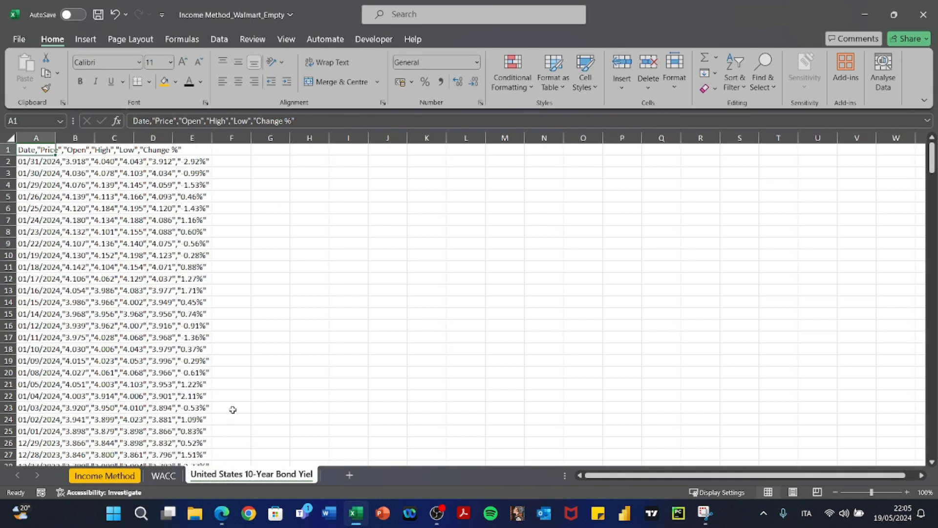
# Split the bond yield data in column A into separate columns using the comma delimiter
pyautogui.hotkey('ctrl', 'shift', 'Down')
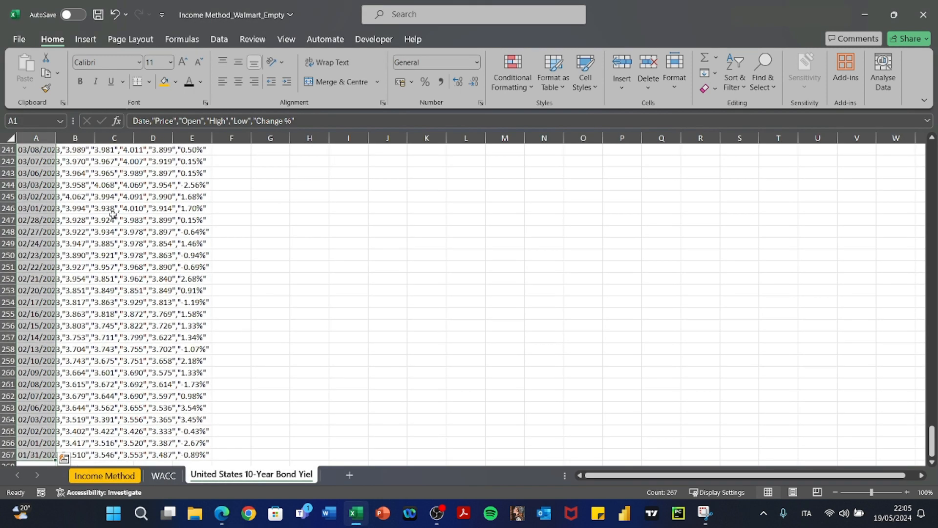
pyautogui.click(219, 40)
pyautogui.click(616, 80)
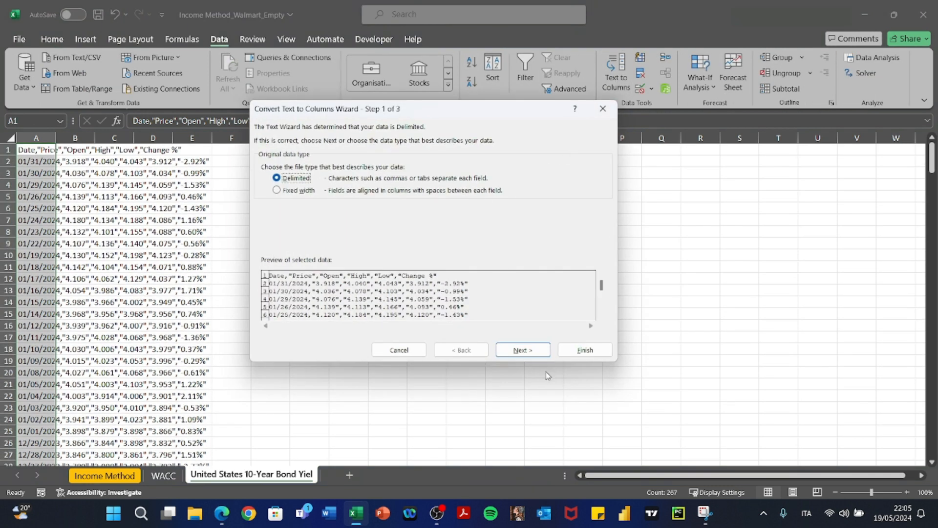
pyautogui.click(533, 353)
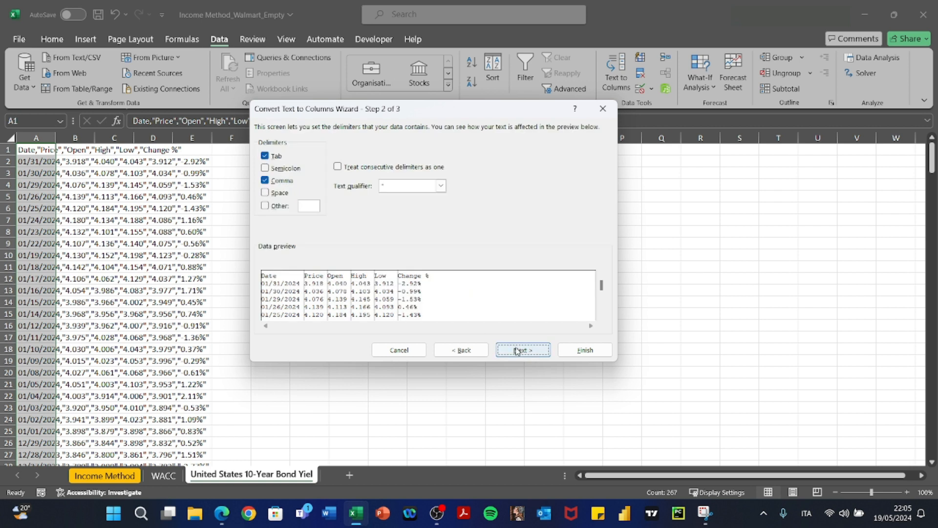
pyautogui.click(520, 352)
pyautogui.click(562, 351)
# Hide the bond yield sheet's gridlines and label cell A269, below the dates, "Average"
pyautogui.moveTo(67, 161); pyautogui.dragTo(63, 137)
pyautogui.hotkey('ctrl', 'Down')
pyautogui.press('Down')
pyautogui.press('Down')
pyautogui.press('Left')
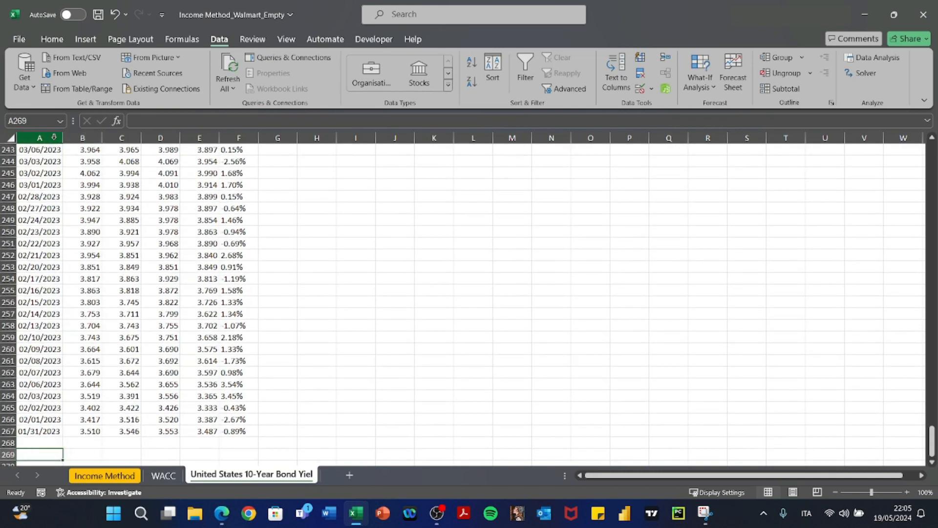
pyautogui.hotkey('alt', 'w')
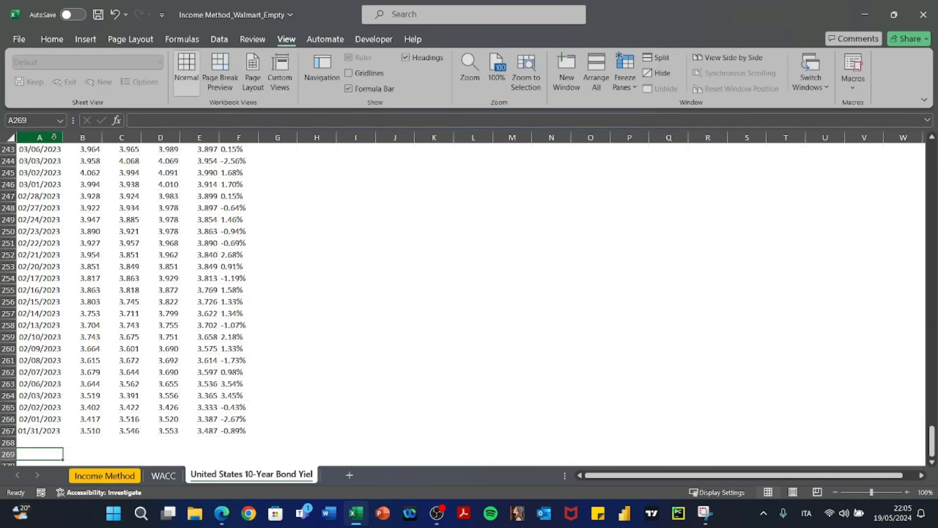
pyautogui.write('Ave')
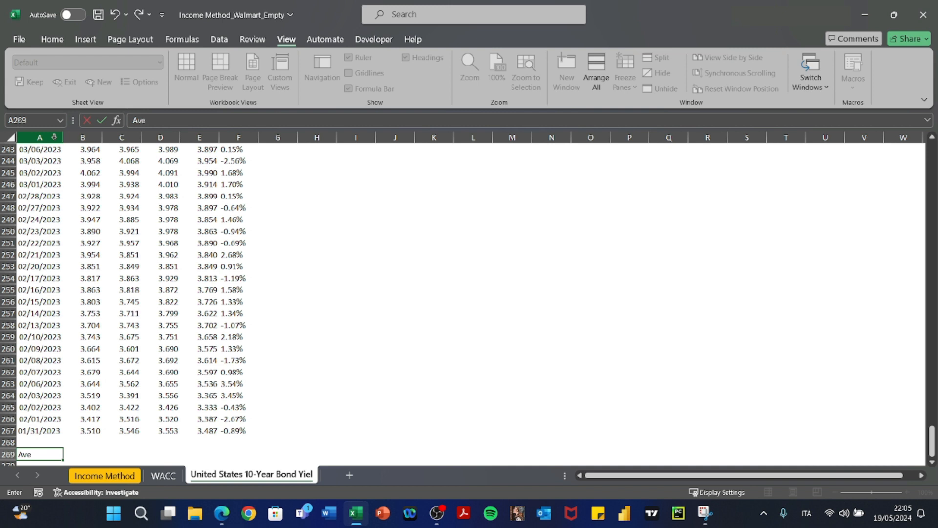
pyautogui.write('rage')
pyautogui.press('Return')
# Calculate the average of the Price values B2:B267 in cell B269
pyautogui.press('Up')
pyautogui.press('Right')
pyautogui.write('+aver')
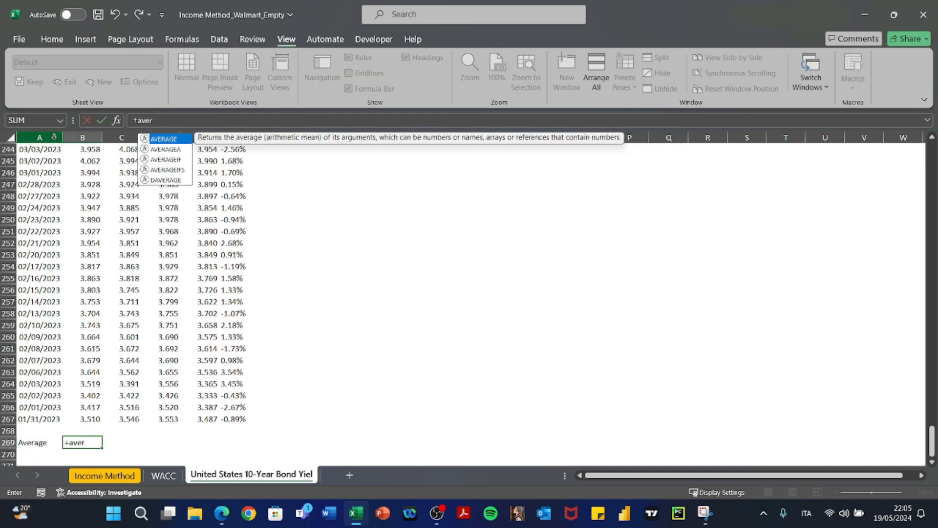
pyautogui.press('Tab')
pyautogui.press('Up')
pyautogui.press('Up')
pyautogui.hotkey('ctrl', 'shift', 'Up')
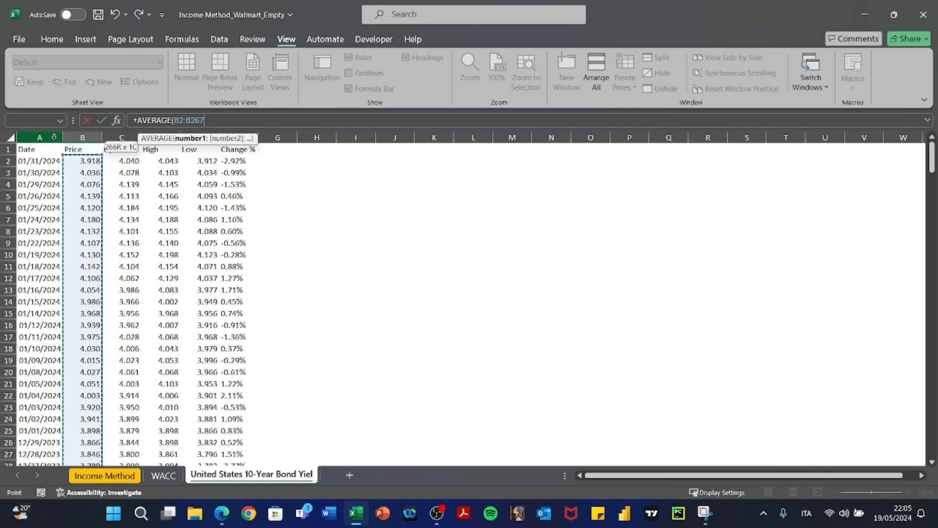
pyautogui.press('Return')
# Extend the average formula in B269 so that it divides the result by 100000
pyautogui.press('Up')
pyautogui.press('F2')
pyautogui.write('/1000')
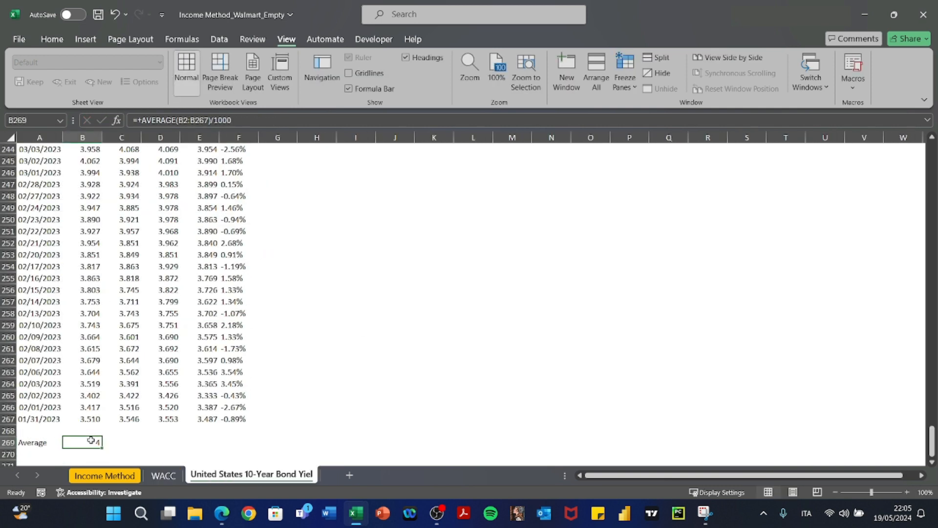
pyautogui.press('F2')
pyautogui.write('00')
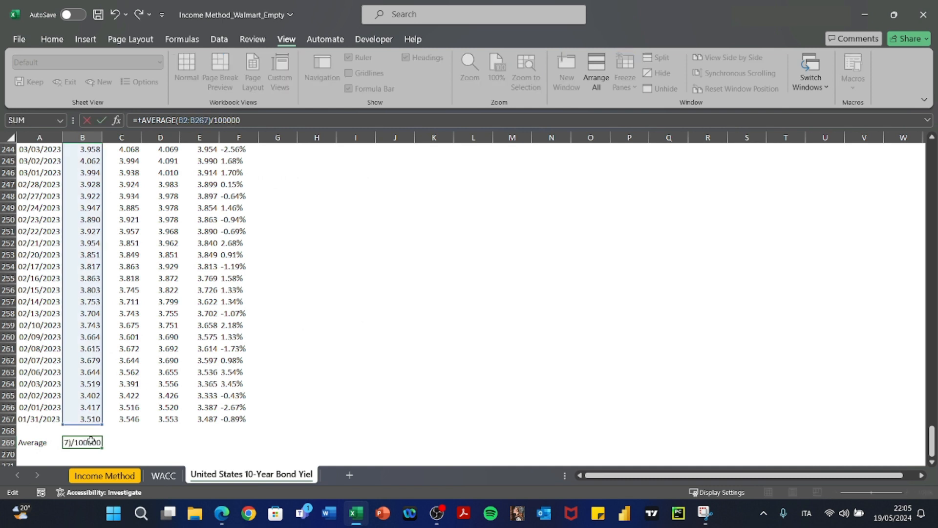
pyautogui.press('Return')
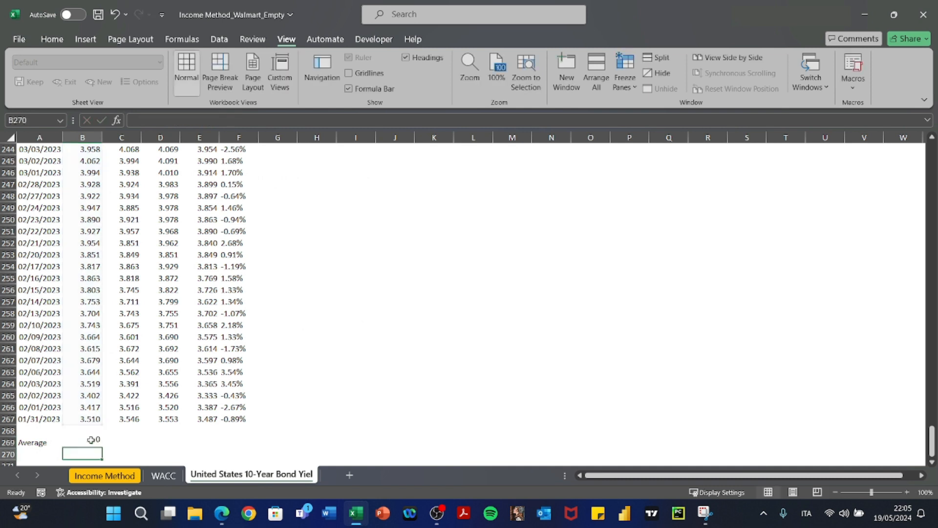
# Format the average yield in B269 as a percentage with two decimals
pyautogui.hotkey('ctrl', 'pageup')
pyautogui.hotkey('ctrl', 'Right')
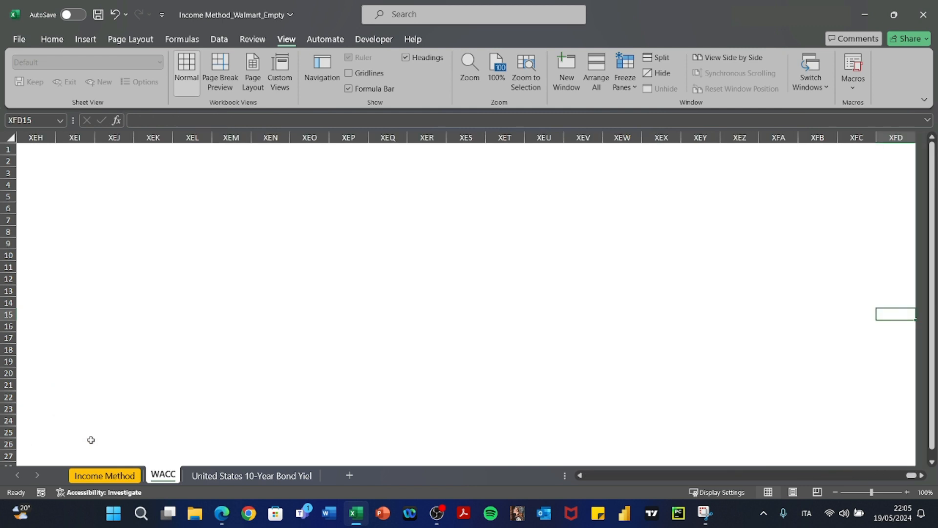
pyautogui.hotkey('ctrl', 'pagedown')
pyautogui.press('Up')
pyautogui.press('alt')
pyautogui.press('h')
pyautogui.press('p')
pyautogui.press('alt')
pyautogui.press('h')
pyautogui.press('0')
pyautogui.press('alt')
pyautogui.press('h')
pyautogui.press('0')
pyautogui.hotkey('ctrl', 'Up')
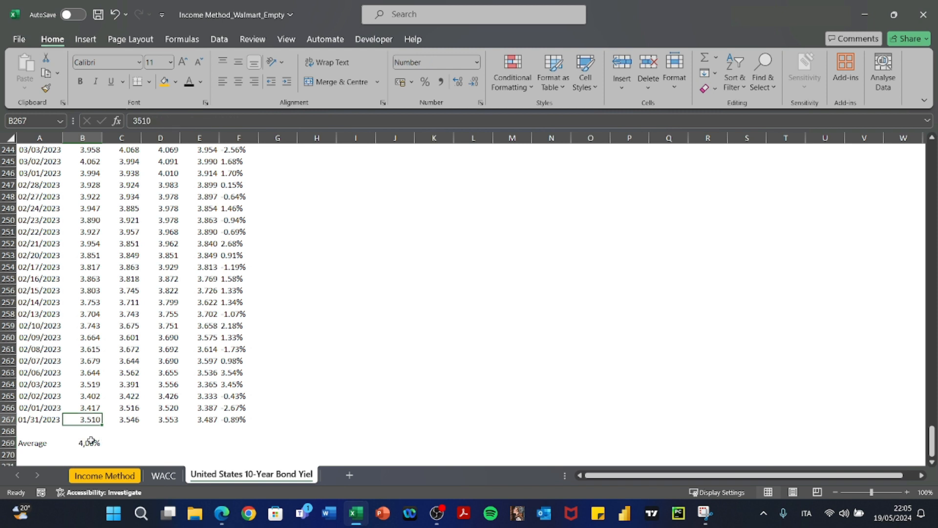
# Enter the source note "Yield US treasury Bond AVG past 6 months" in D15 of the WACC sheet, beside the Risk Free Rate
pyautogui.hotkey('ctrl', 'pageup')
pyautogui.press('Down')
pyautogui.press('Down')
pyautogui.press('Down')
pyautogui.press('Down')
pyautogui.press('Down')
pyautogui.press('Down')
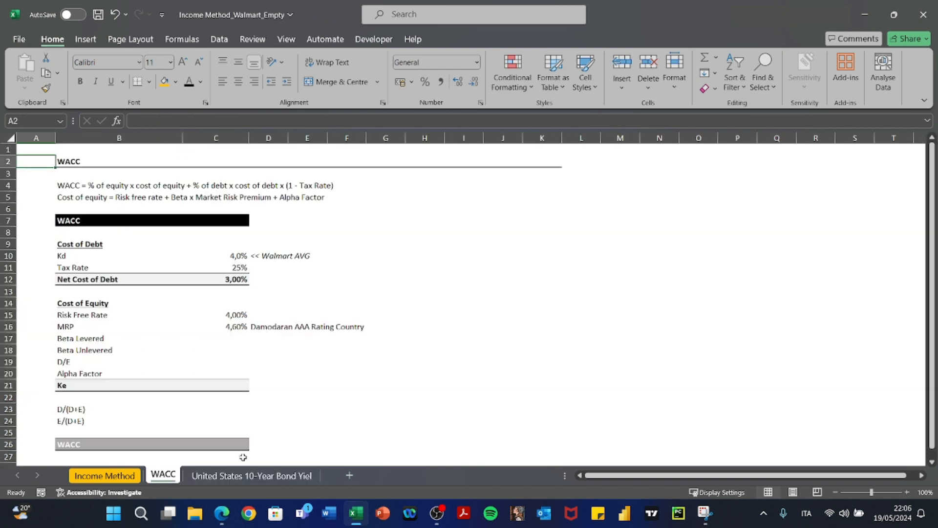
pyautogui.press('Right')
pyautogui.press('Down')
pyautogui.press('Down')
pyautogui.press('Down')
pyautogui.press('Down')
pyautogui.press('Down')
pyautogui.press('Down')
pyautogui.press('Down')
pyautogui.press('Down')
pyautogui.press('Right')
pyautogui.press('Right')
pyautogui.write('Y')
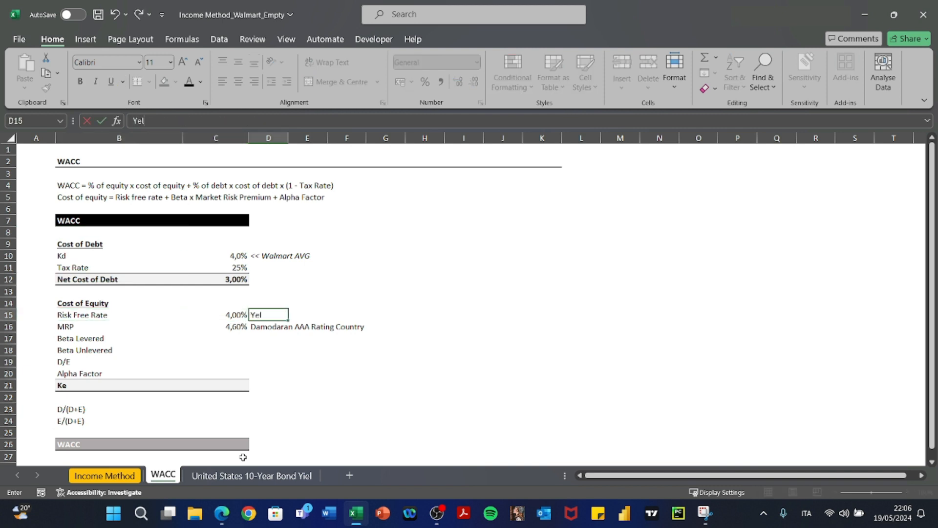
pyautogui.write('ield US treasurt')
pyautogui.press('BackSpace')
pyautogui.write('y Bond')
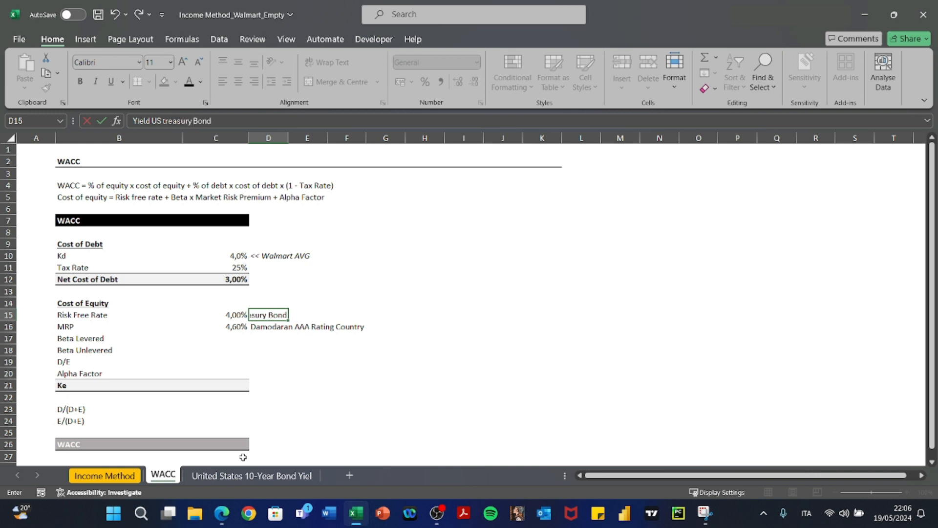
pyautogui.write(' AVG past 6 months')
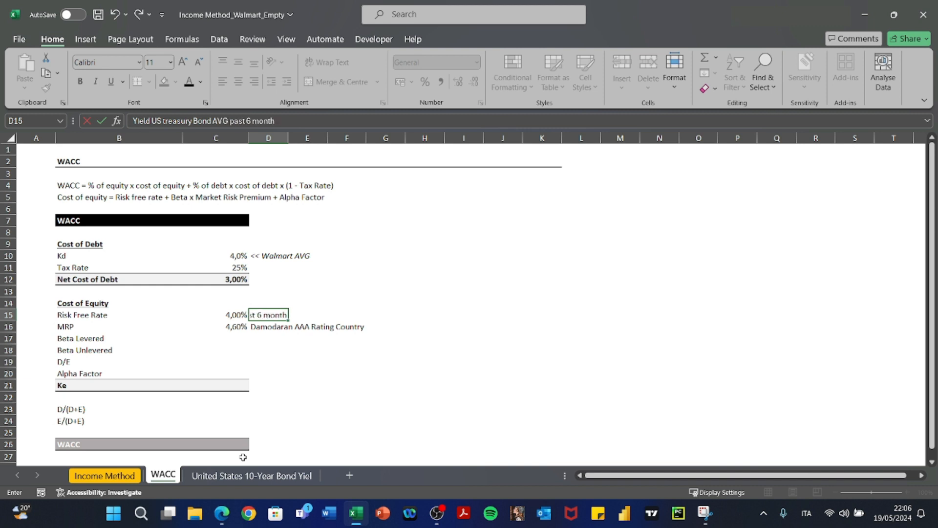
pyautogui.press('Return')
# Select the Beta Unlevered and D/E rows, B18:C19, on the WACC sheet
pyautogui.press('Left')
pyautogui.press('Down')
pyautogui.press('Down')
pyautogui.press('Left')
pyautogui.press('Down')
pyautogui.press('Up')
pyautogui.hotkey('shift', 'Down')
pyautogui.hotkey('shift', 'Right')
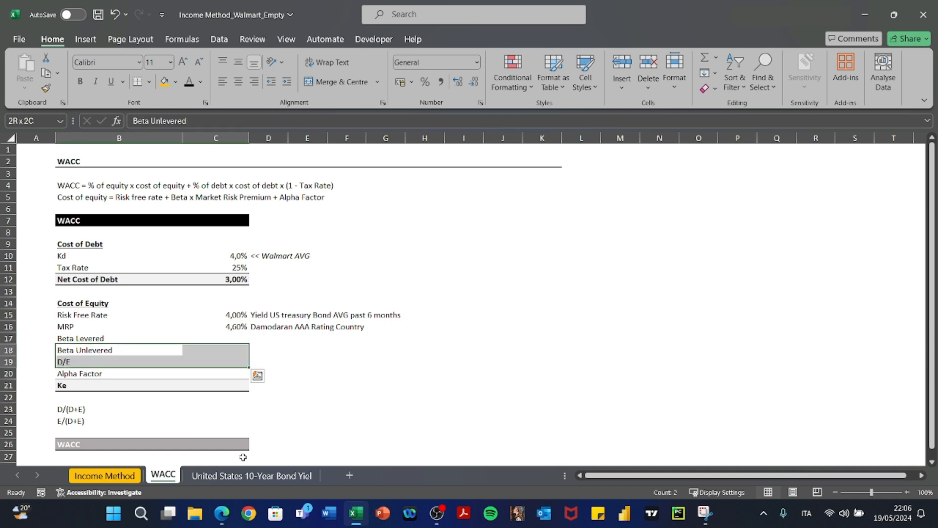
pyautogui.hotkey('shift', 'Left')
pyautogui.hotkey('shift', 'Up')
pyautogui.hotkey('shift', 'Down')
pyautogui.hotkey('shift', 'Right')
# Switch to the downloaded United States 10-Year Bond Yield Historical Data workbook and close it
pyautogui.hotkey('alt', 'Tab')
pyautogui.hotkey('alt', 'shift', 'Tab')
pyautogui.hotkey('alt', 'Tab')
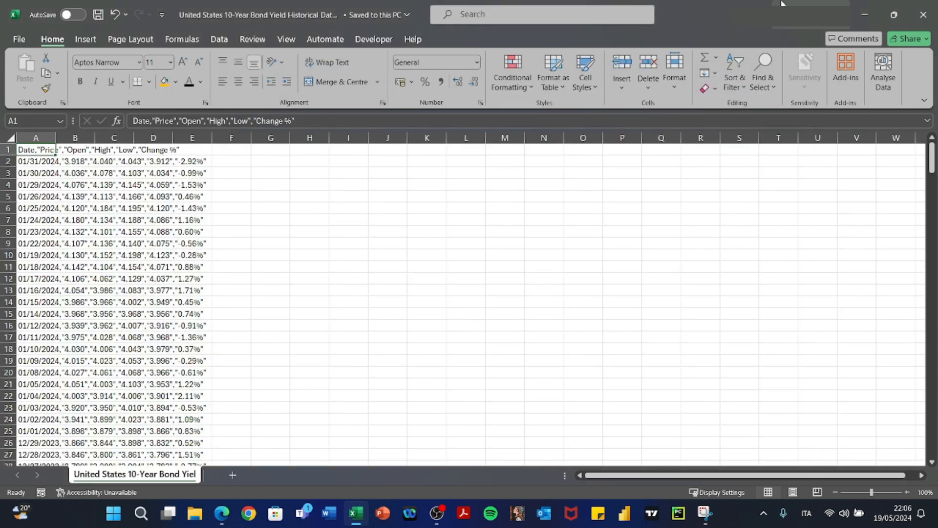
pyautogui.click(911, 22)
# Switch to Damodaran's data page in Edge, download the US file for Total Beta By Industry Sector and open totalbeta.xls
pyautogui.hotkey('alt', 'Tab')
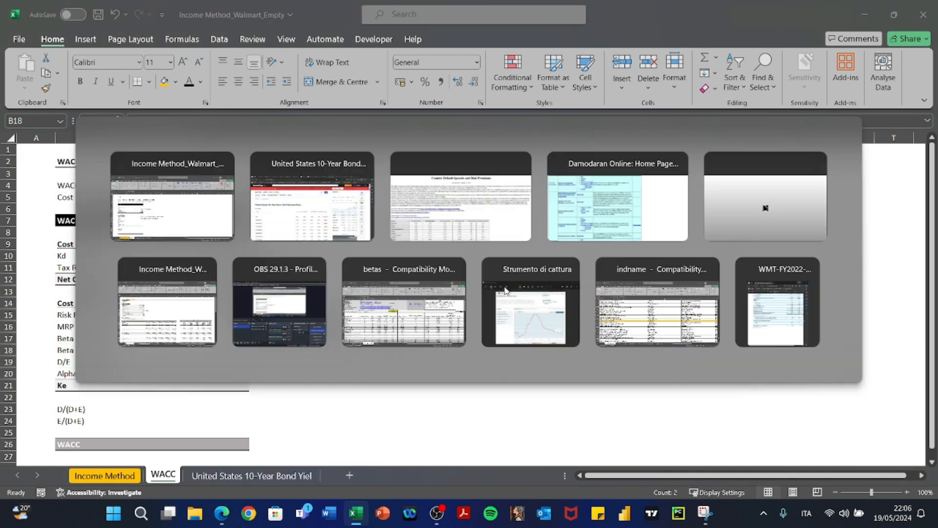
pyautogui.hotkey('alt', 'Tab')
pyautogui.hotkey('alt', 'Tab')
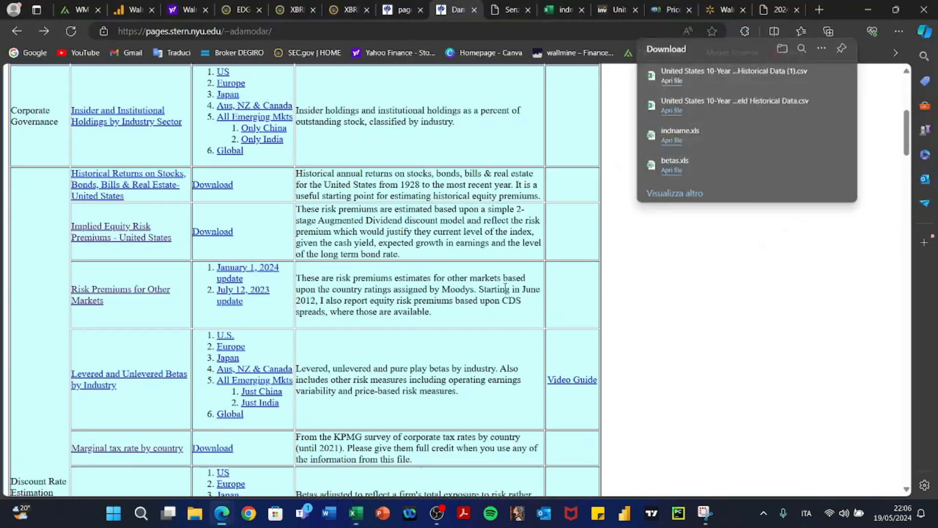
pyautogui.scroll(-2, 375, 309)
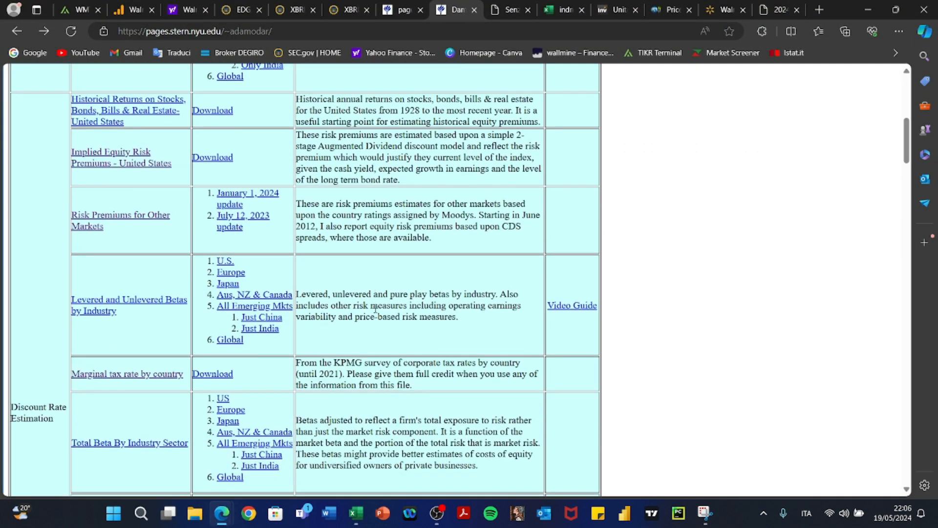
pyautogui.scroll(1, 180, 381)
pyautogui.scroll(3, 181, 381)
pyautogui.scroll(-7, 180, 382)
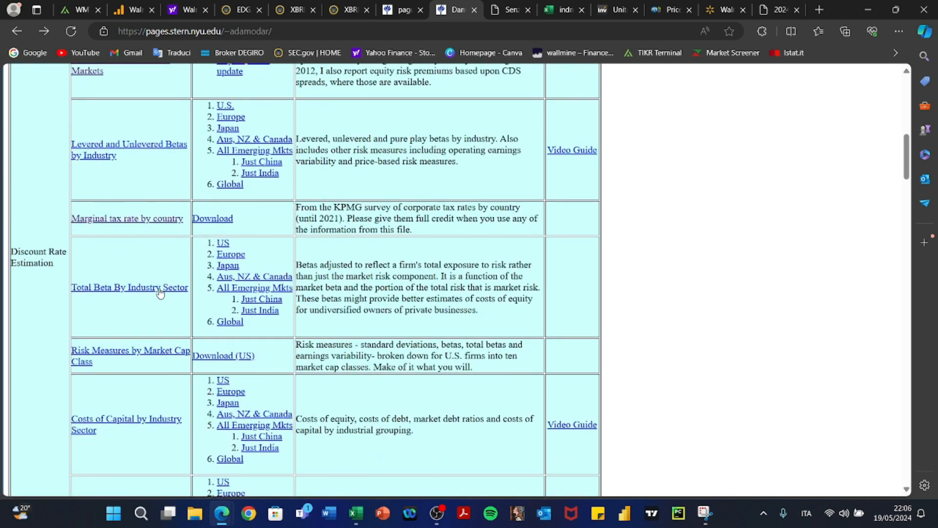
pyautogui.click(222, 244)
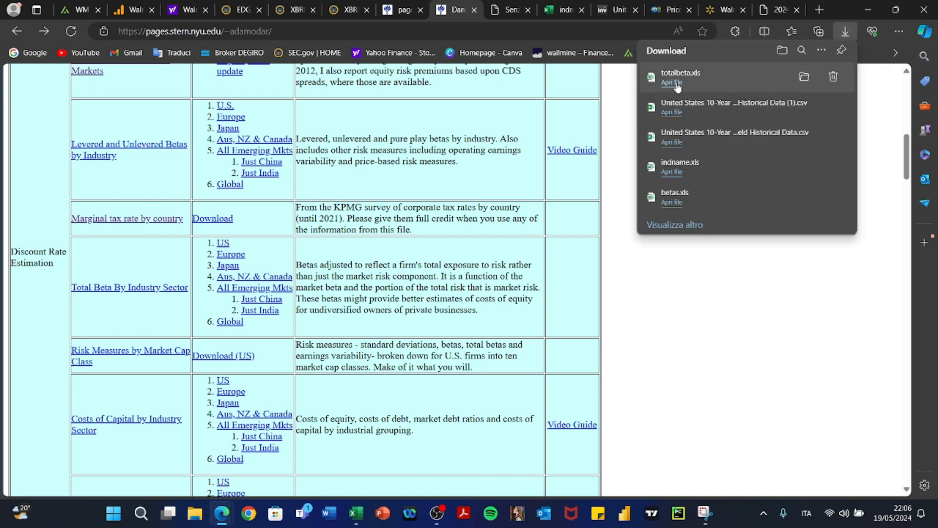
pyautogui.click(677, 83)
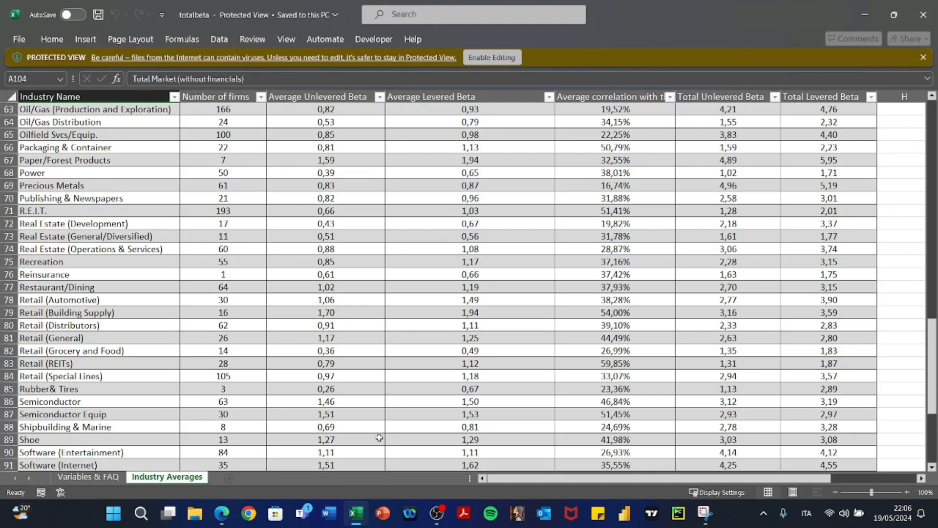
# Add a new sheet to the Income Method_Walmart_Empty workbook and name it "Beta and DE Retail Sector"
pyautogui.hotkey('alt', 'Tab')
pyautogui.click(351, 474)
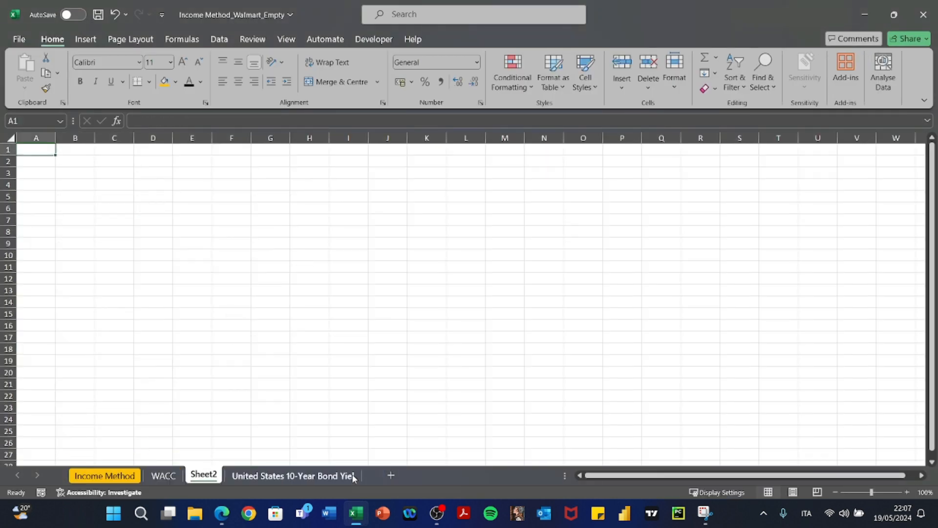
pyautogui.doubleClick(211, 475)
pyautogui.write('Beta ä')
pyautogui.write('nd DE')
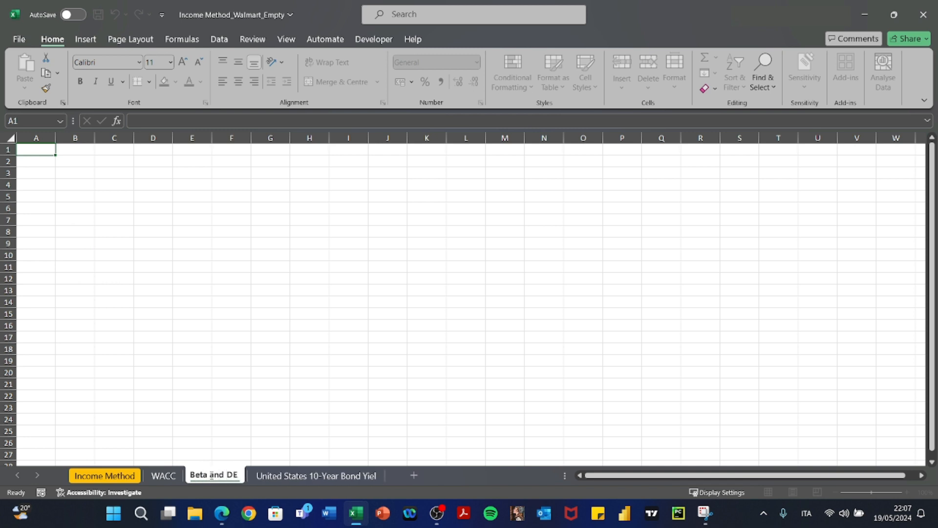
pyautogui.write(' R')
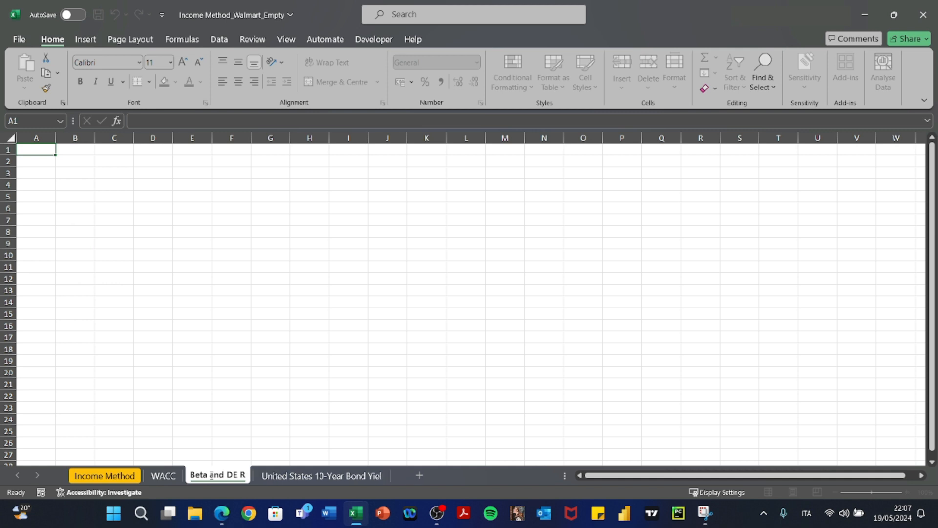
pyautogui.write('etail Sector')
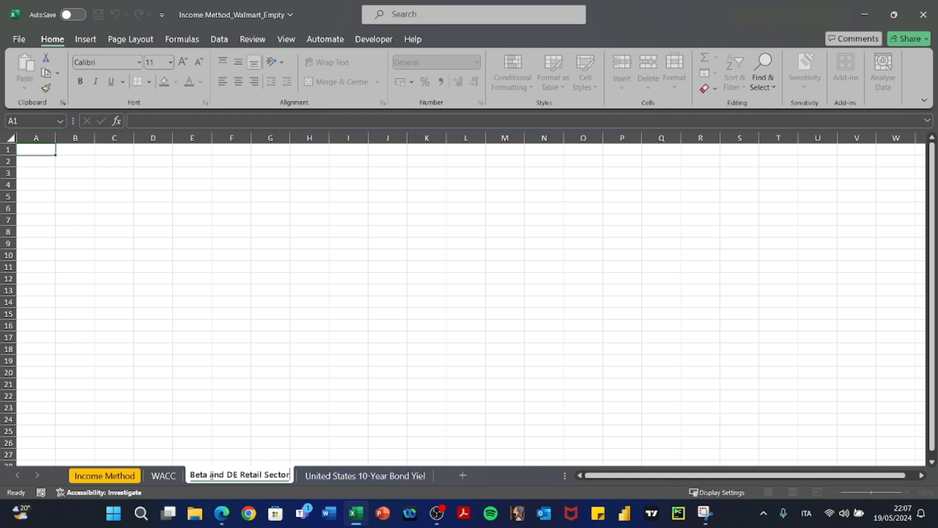
pyautogui.press('Return')
# Enable editing in the totalbeta workbook and fill the Retail (General) row 81 with orange
pyautogui.hotkey('alt', 'Tab')
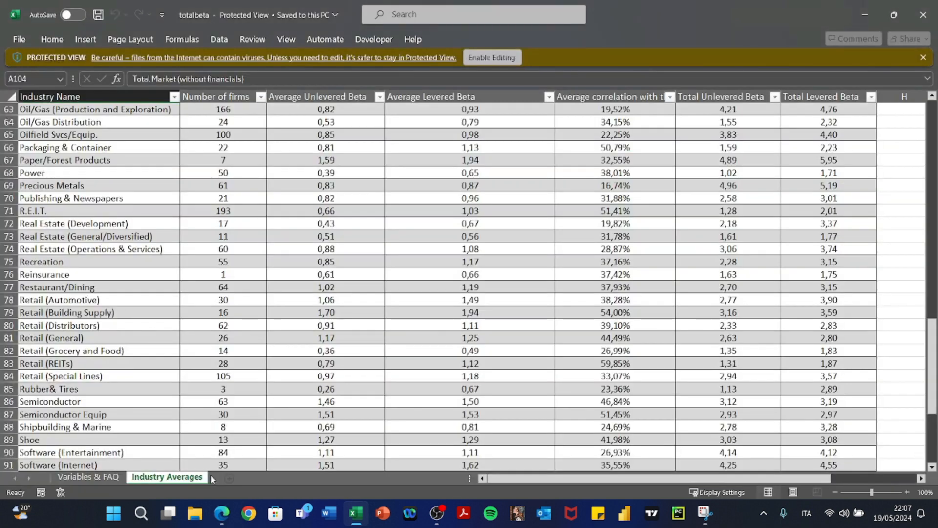
pyautogui.click(499, 59)
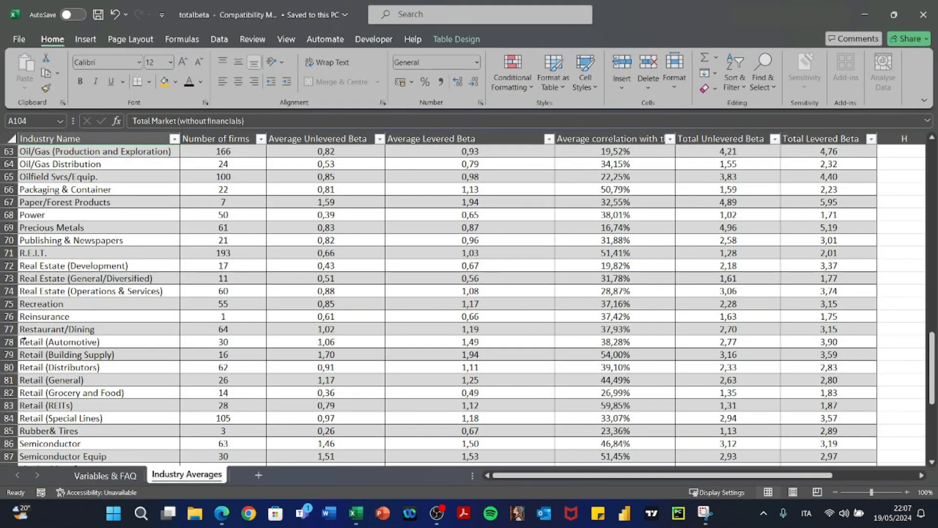
pyautogui.click(8, 380)
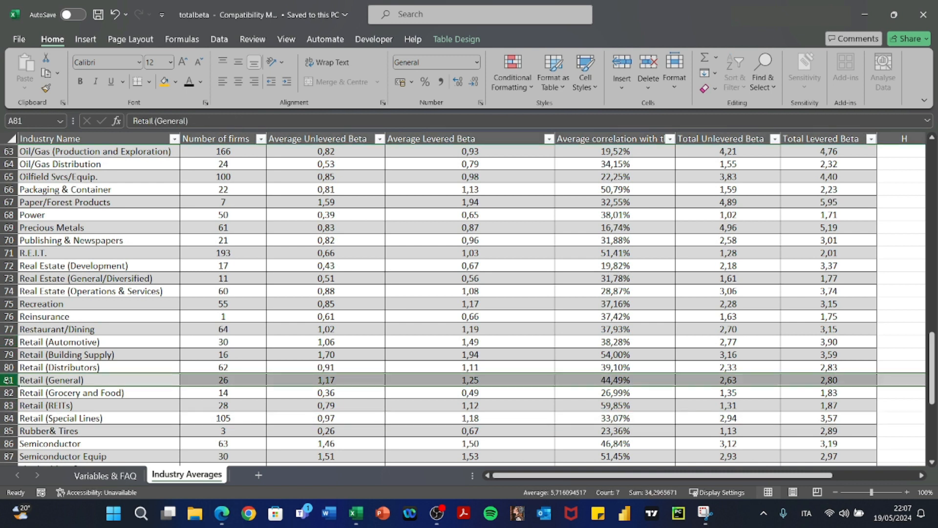
pyautogui.press('alt')
pyautogui.press('h')
pyautogui.press('h')
pyautogui.press('Down')
pyautogui.press('Down')
pyautogui.press('Down')
pyautogui.press('Right')
pyautogui.press('Down')
pyautogui.press('Down')
pyautogui.press('Down')
pyautogui.press('Down')
pyautogui.press('Right')
pyautogui.press('Right')
pyautogui.press('Return')
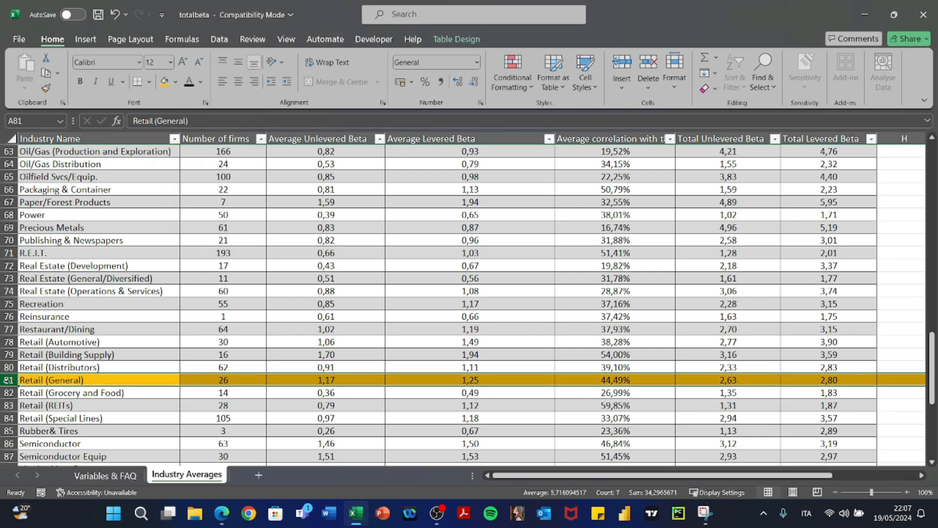
# Open the linked indname.xls file listing the companies in each industry
pyautogui.scroll(20, 141, 367)
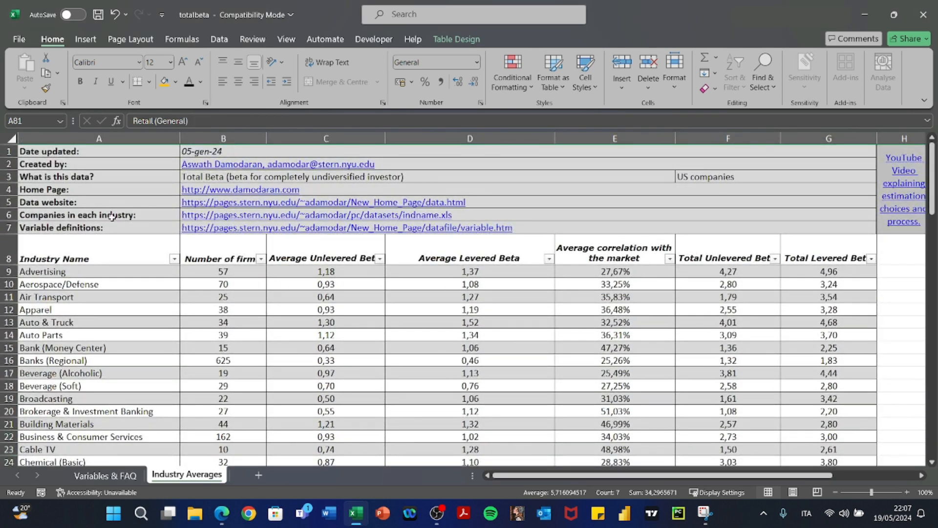
pyautogui.click(223, 216)
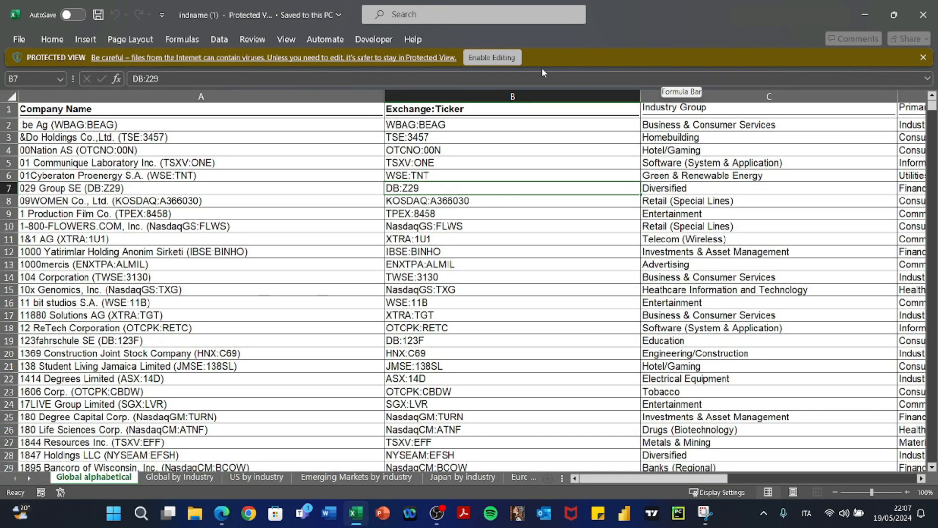
# Enable editing in the indname workbook, search for "walmart" to check its industry group, and return to the totalbeta workbook
pyautogui.click(492, 57)
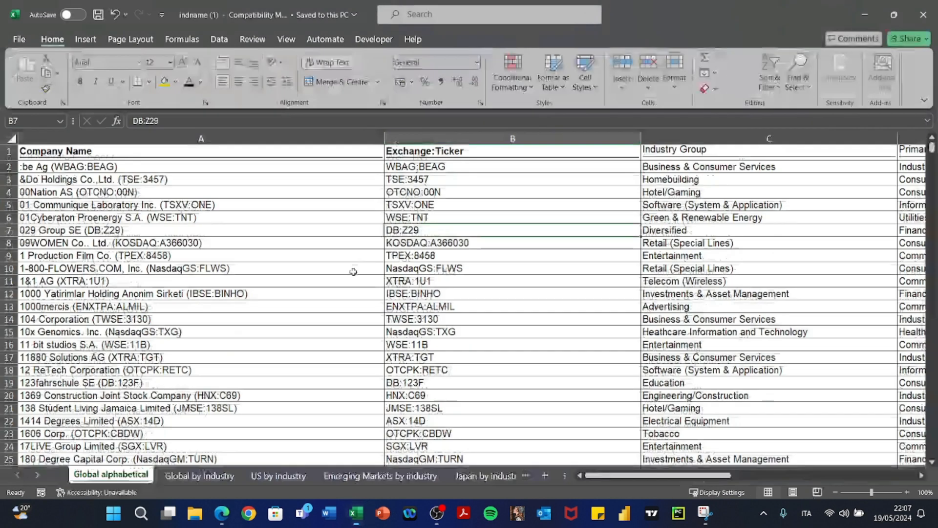
pyautogui.hotkey('ctrl', 'f')
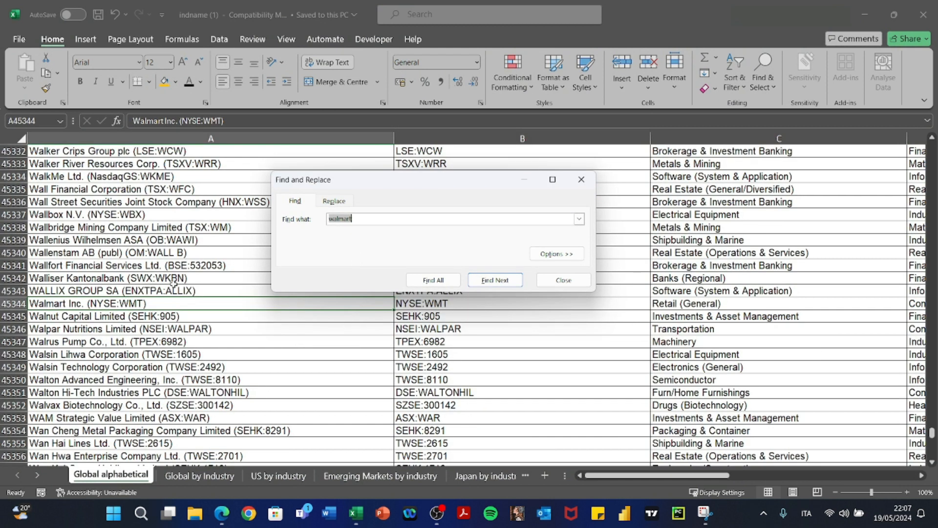
pyautogui.press('Escape')
pyautogui.hotkey('ctrl', 'shift', 'Right')
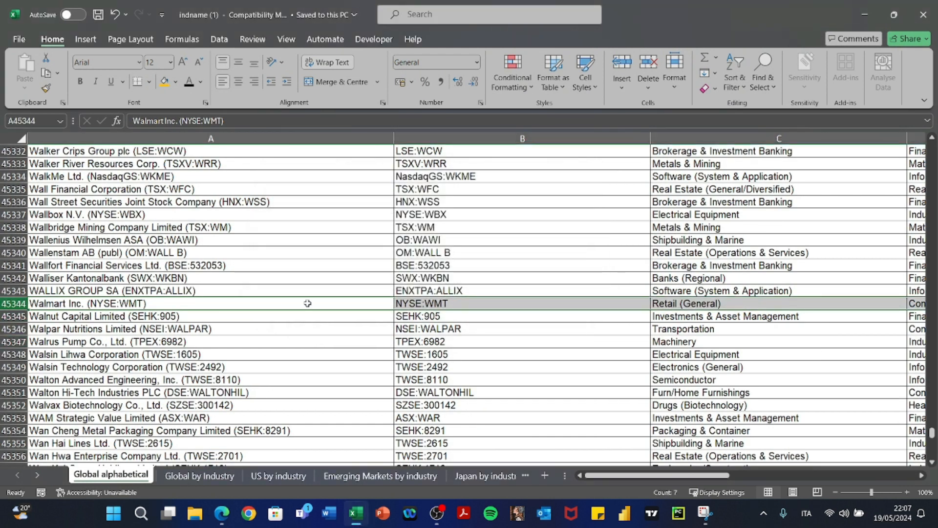
pyautogui.click(865, 15)
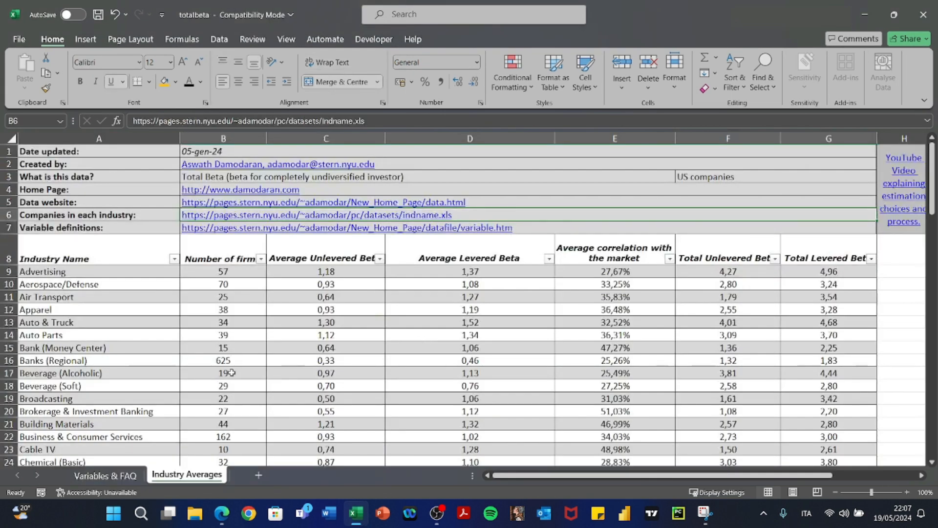
# Review the Retail (General) row and its average unlevered beta on the Industry Averages sheet of totalbeta
pyautogui.scroll(-6, 231, 373)
pyautogui.scroll(-15, 231, 372)
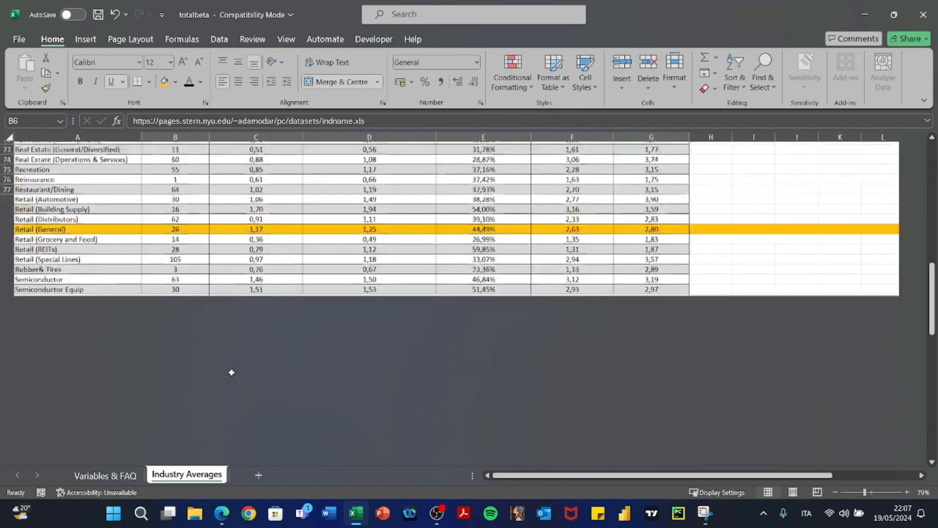
pyautogui.scroll(-8, 231, 372)
pyautogui.click(262, 301)
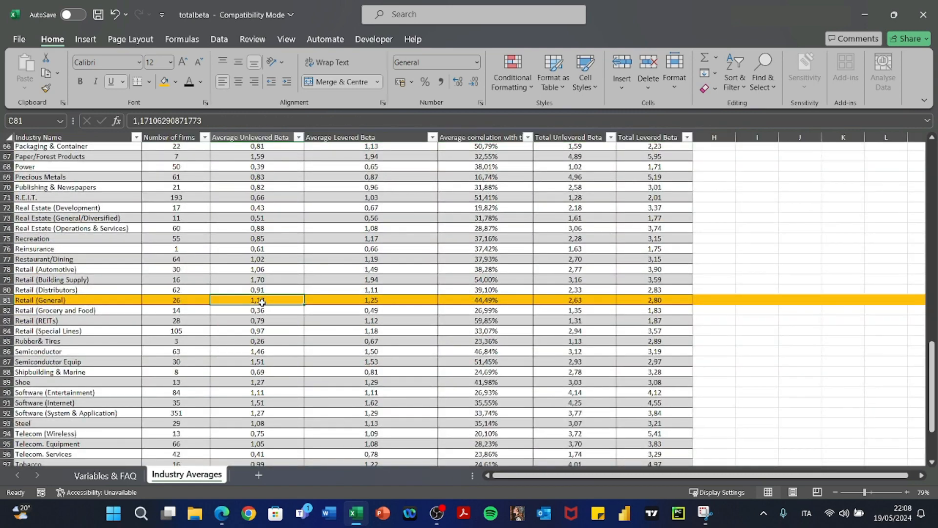
pyautogui.scroll(18, 262, 303)
pyautogui.scroll(3, 263, 304)
pyautogui.scroll(-20, 263, 304)
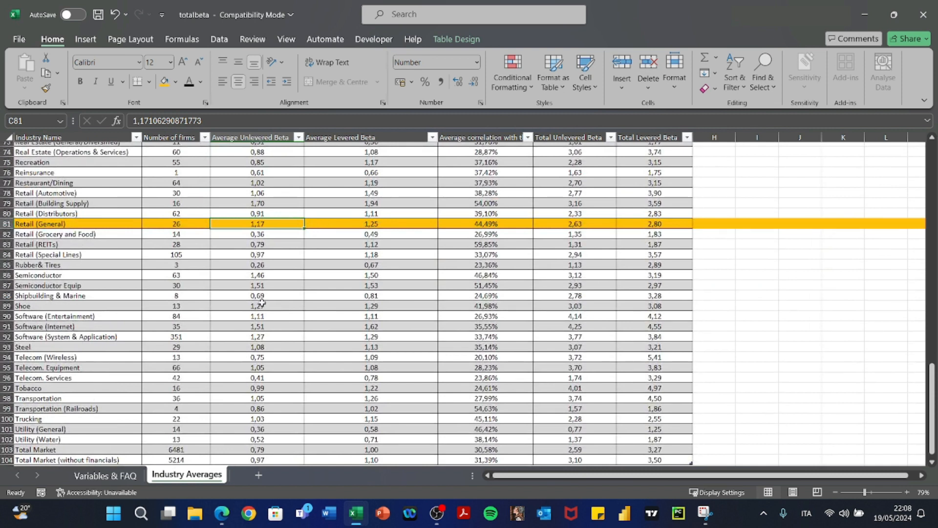
pyautogui.hotkey('ctrl', 'pageup')
pyautogui.hotkey('ctrl', 'pagedown')
pyautogui.hotkey('alt', 'Tab')
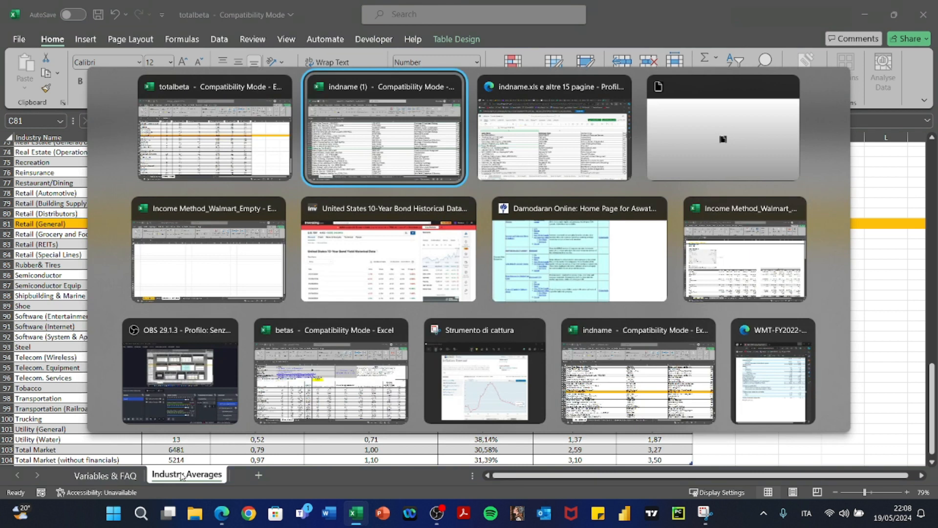
pyautogui.hotkey('alt', 'shift', 'Tab')
# Copy the Industry Averages sheet to the end of the Income Method_Walmart_Empty.xlsx workbook, keeping the original in totalbeta
pyautogui.rightClick(200, 479)
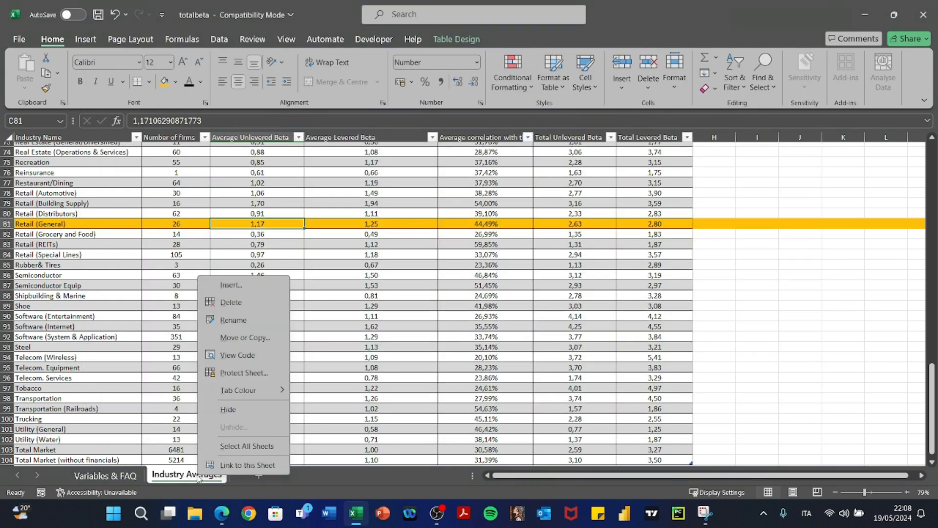
pyautogui.click(244, 337)
pyautogui.click(195, 405)
pyautogui.click(233, 309)
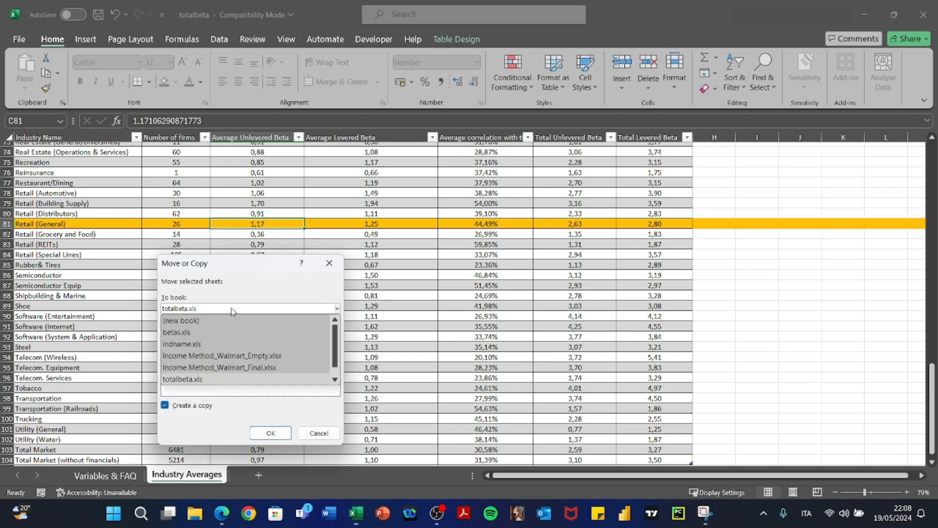
pyautogui.click(221, 356)
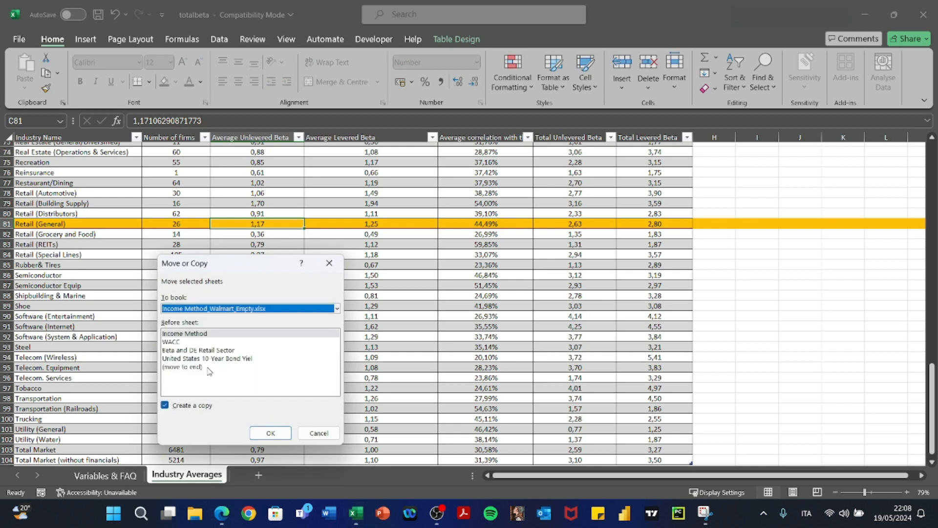
pyautogui.click(208, 368)
pyautogui.click(266, 432)
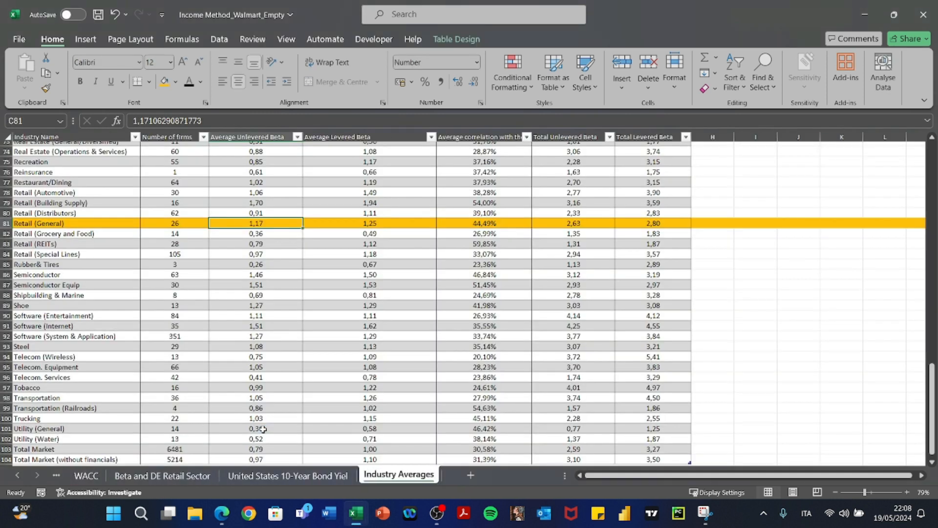
# Link Beta Unlevered in cell C18 of the WACC sheet to the Retail (General) average unlevered beta on the Industry Averages sheet
pyautogui.click(86, 475)
pyautogui.click(218, 352)
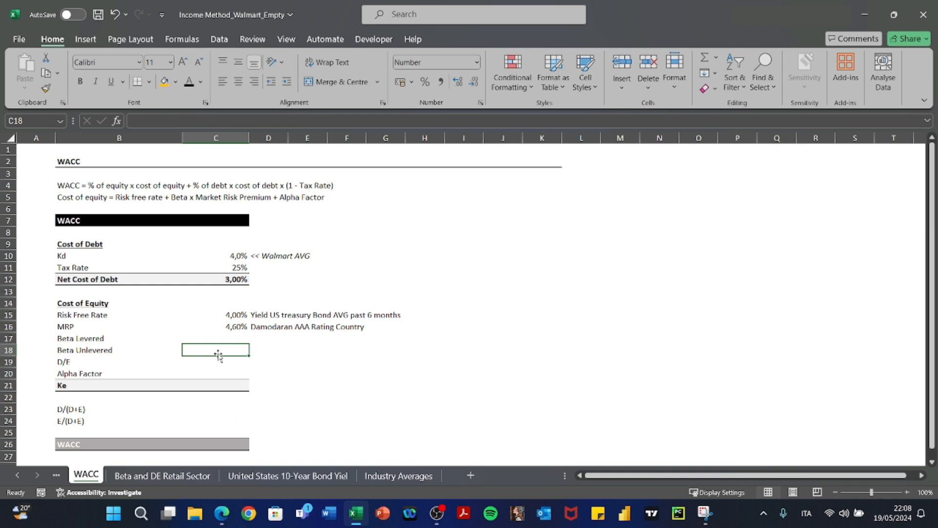
pyautogui.write('+')
pyautogui.hotkey('ctrl', 'pagedown')
pyautogui.hotkey('ctrl', 'pagedown')
pyautogui.hotkey('ctrl', 'pagedown')
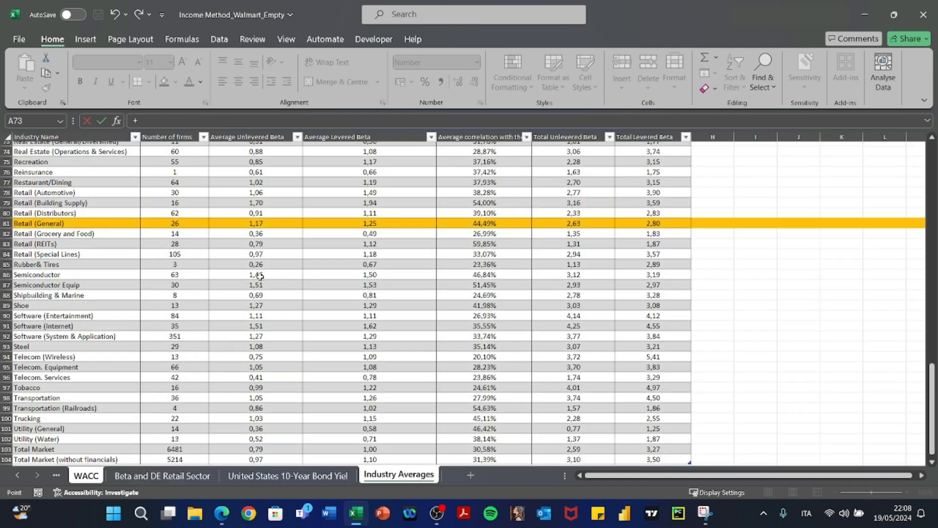
pyautogui.click(270, 223)
pyautogui.press('Return')
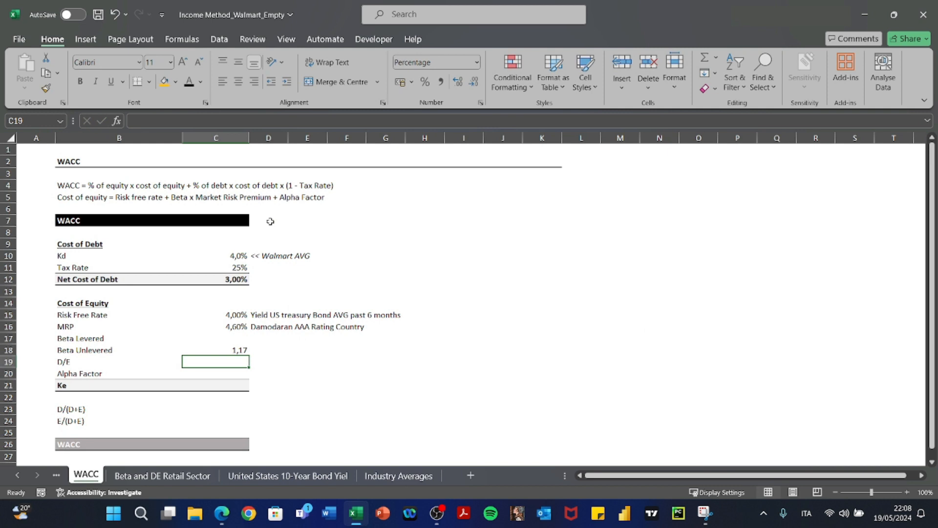
pyautogui.write('+')
pyautogui.hotkey('ctrl', 'pagedown')
pyautogui.hotkey('ctrl', 'pagedown')
pyautogui.hotkey('ctrl', 'pagedown')
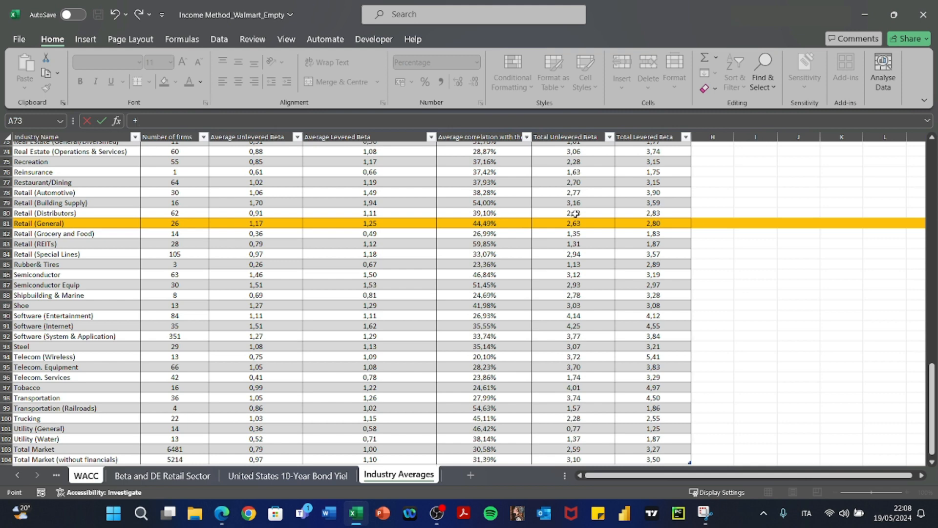
pyautogui.scroll(5, 574, 214)
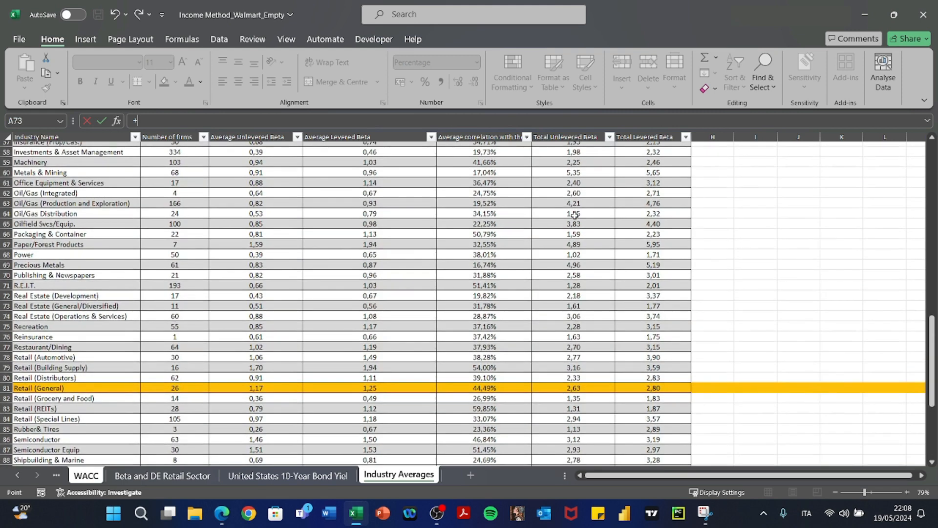
pyautogui.press('Escape')
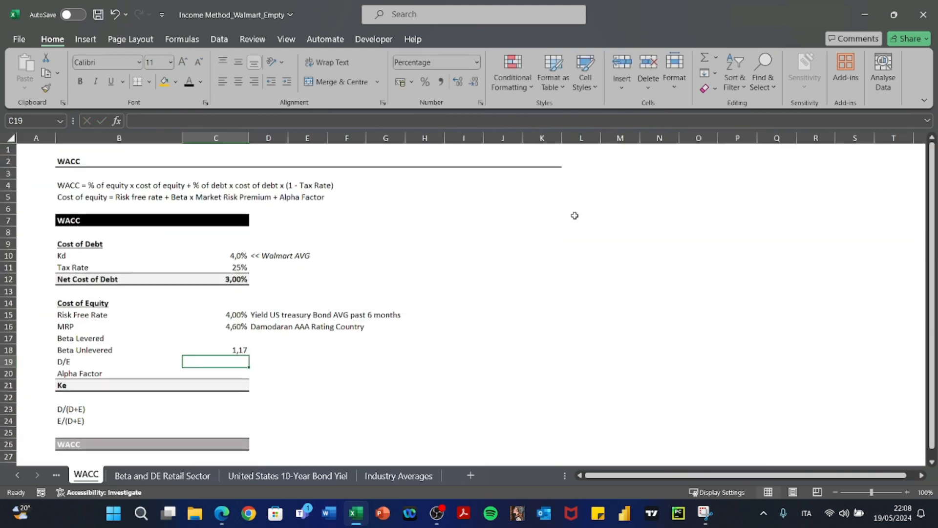
# Check the copied Industry Averages sheet for a D/E ratio for Retail (General)
pyautogui.hotkey('ctrl', 'pagedown')
pyautogui.hotkey('ctrl', 'pagedown')
pyautogui.hotkey('ctrl', 'pagedown')
pyautogui.scroll(19, 574, 215)
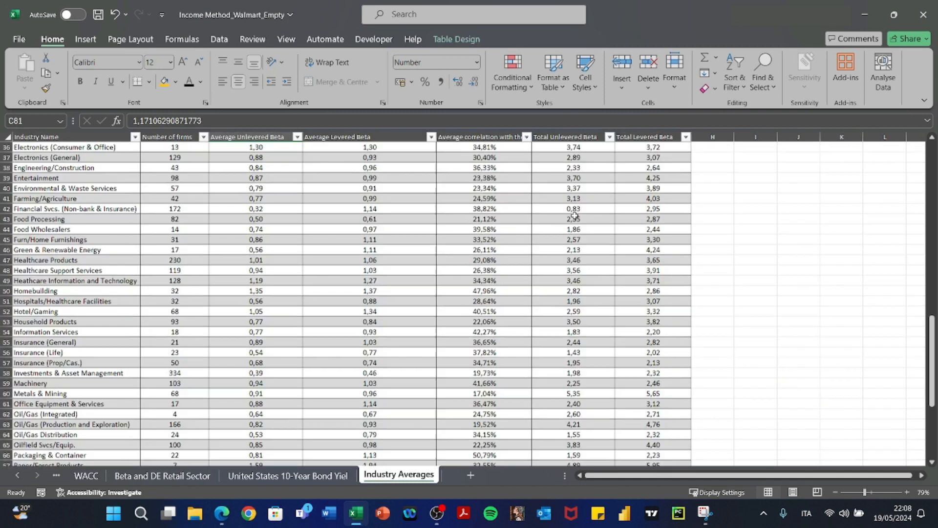
pyautogui.scroll(-20, 574, 215)
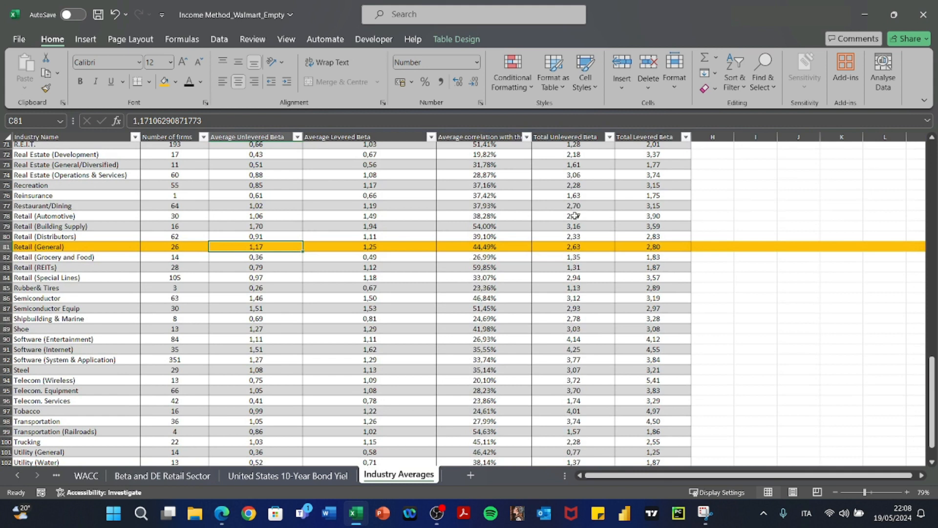
# Switch to Damodaran's current data page in Edge and look through the datasets for one containing industry D/E ratios
pyautogui.hotkey('alt', 'Tab')
pyautogui.hotkey('alt', 'Right')
pyautogui.hotkey('alt', 'Right')
pyautogui.hotkey('alt', 'Down')
pyautogui.hotkey('alt', 'Left')
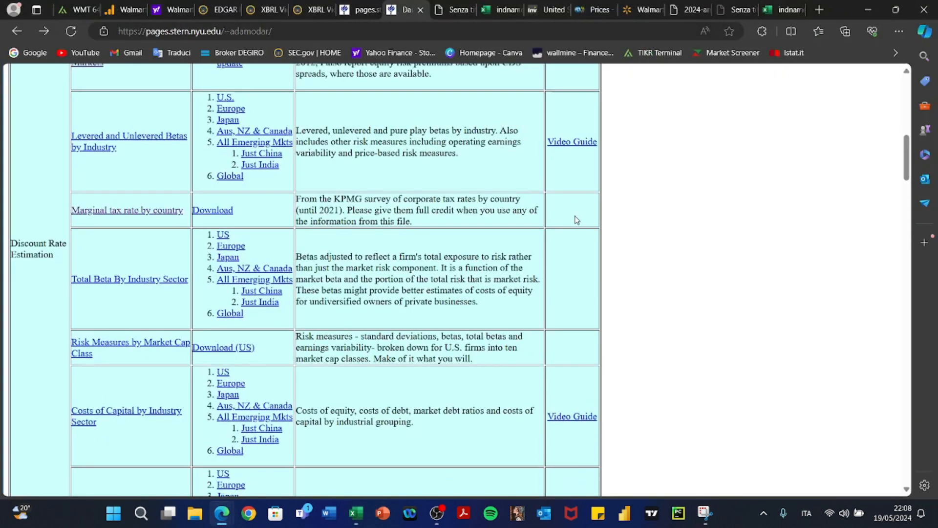
pyautogui.scroll(5, 577, 220)
pyautogui.scroll(1, 577, 219)
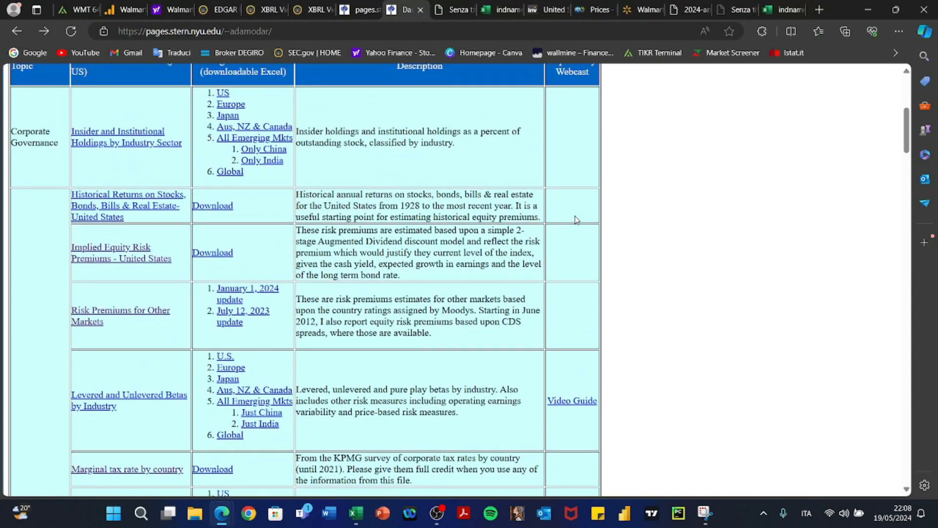
pyautogui.scroll(-9, 169, 341)
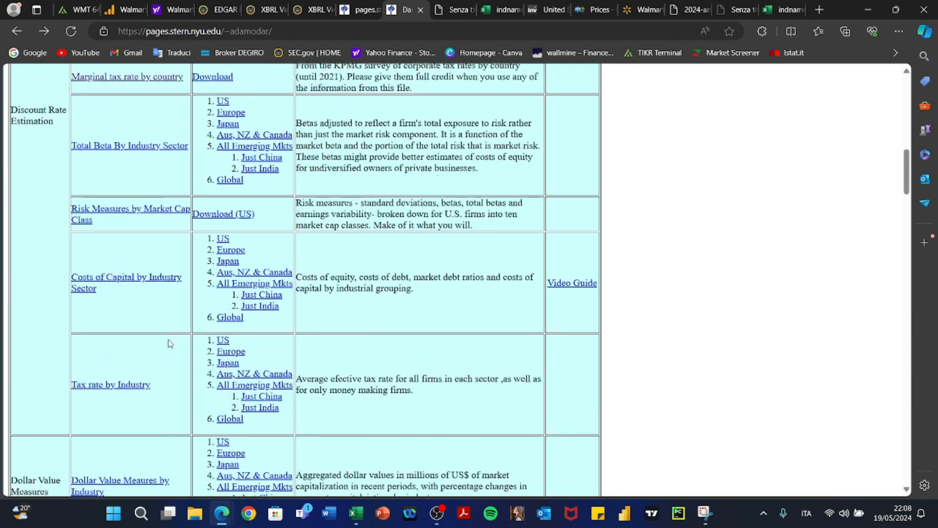
pyautogui.scroll(2, 169, 344)
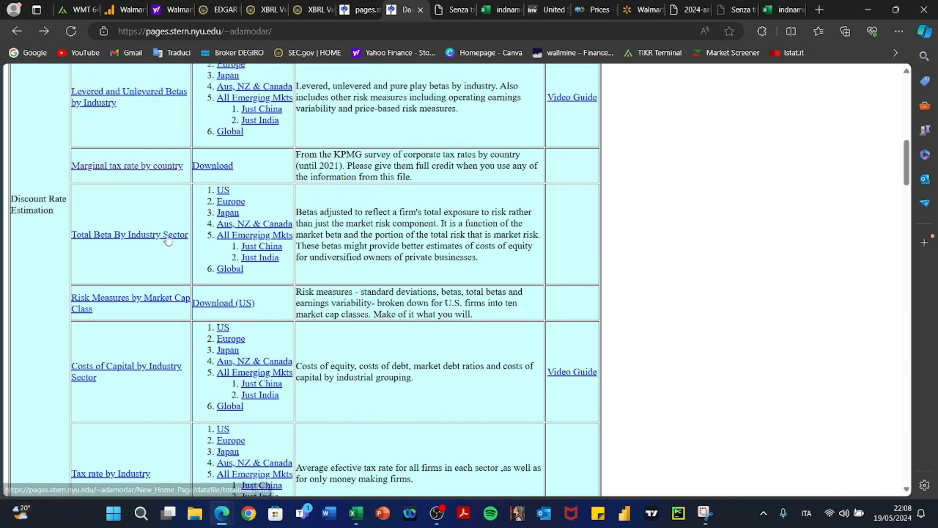
pyautogui.scroll(-4, 171, 388)
pyautogui.scroll(-3, 171, 388)
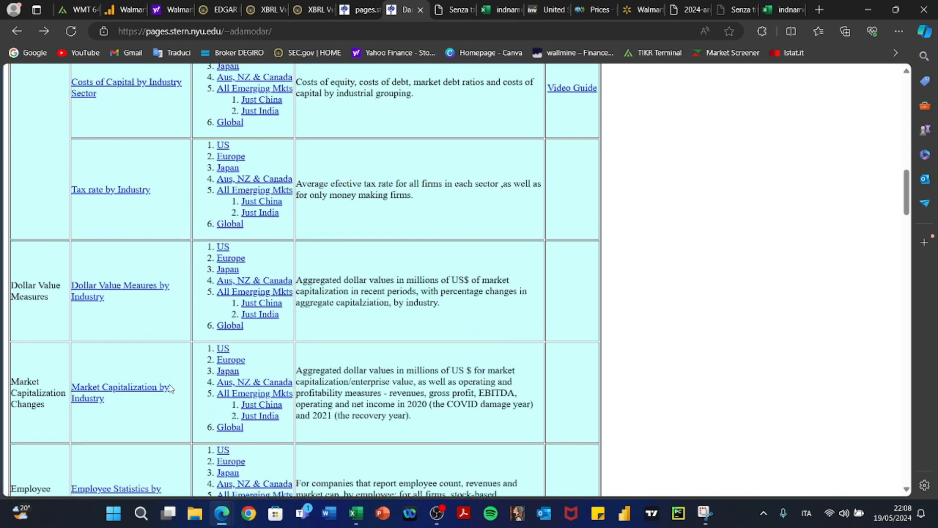
# Go back to Damodaran's archived data page and examine the datasets listed under discount rate estimation and return measures
pyautogui.hotkey('alt', 'Left')
pyautogui.scroll(-6, 171, 389)
pyautogui.scroll(-1, 171, 388)
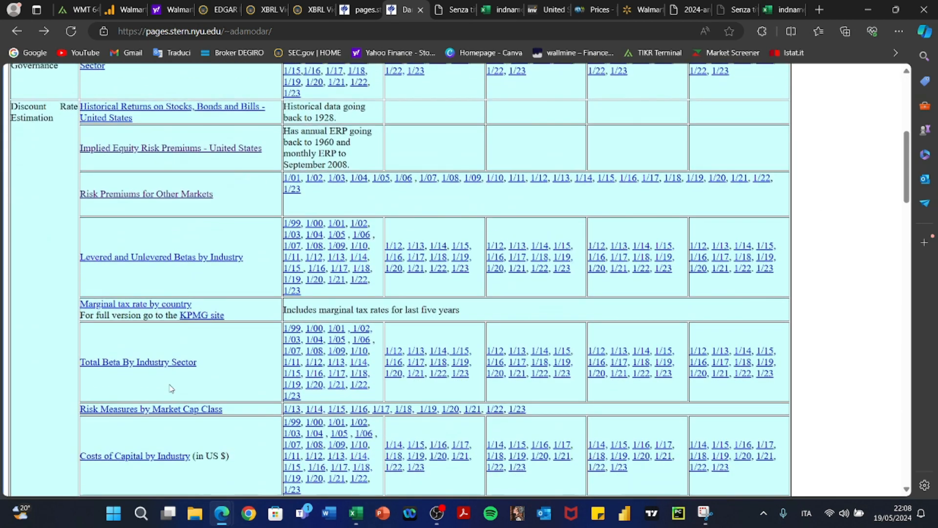
pyautogui.scroll(-1, 171, 389)
pyautogui.scroll(2, 171, 388)
pyautogui.scroll(-6, 171, 389)
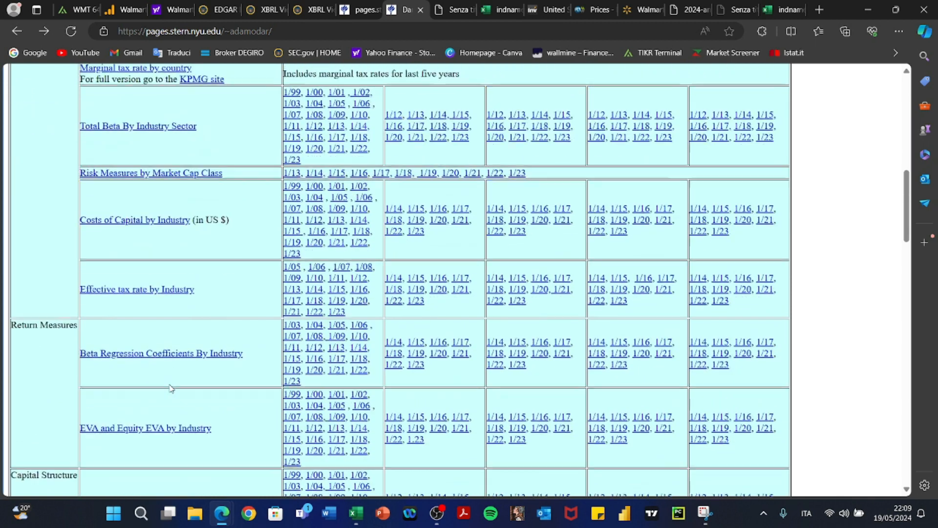
# Return to the Google results, reopen Damodaran's home page and go to its Current Data page
pyautogui.hotkey('alt', 'Left')
pyautogui.hotkey('alt', 'Left')
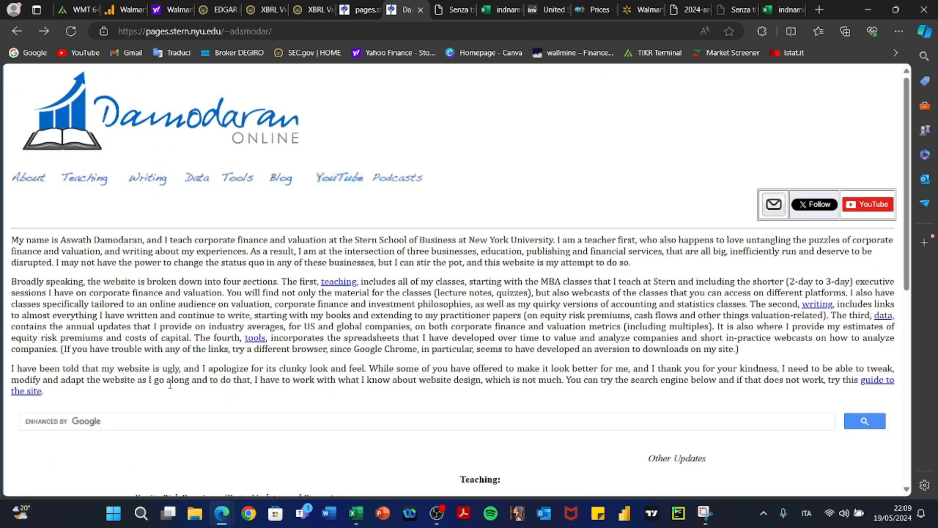
pyautogui.hotkey('alt', 'Left')
pyautogui.click(203, 199)
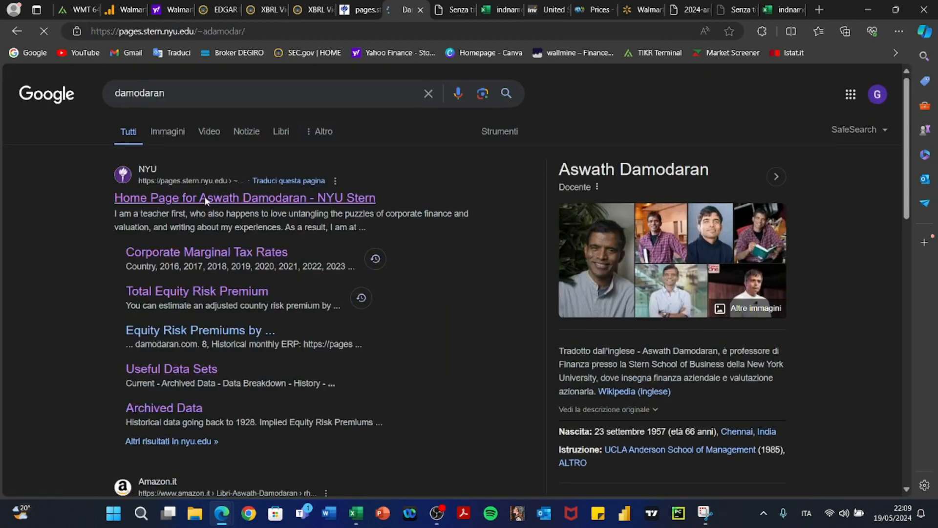
pyautogui.click(197, 179)
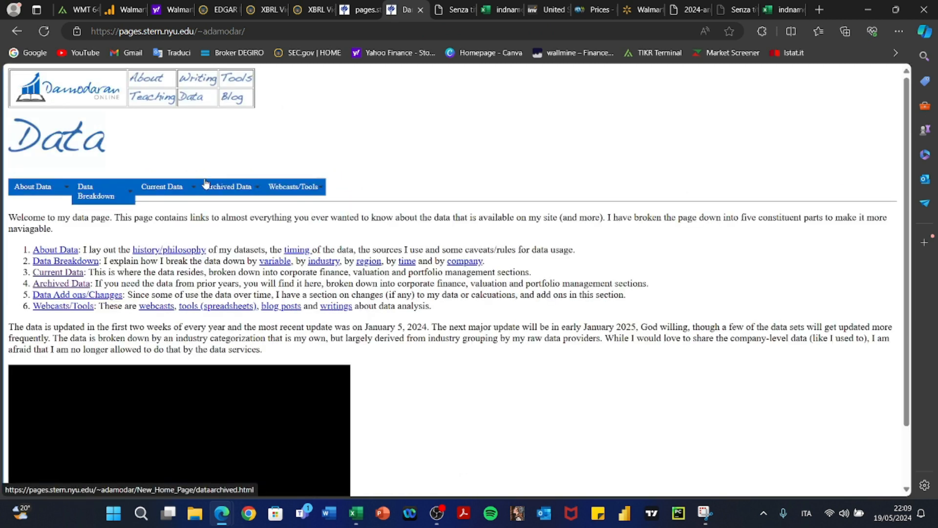
pyautogui.click(168, 189)
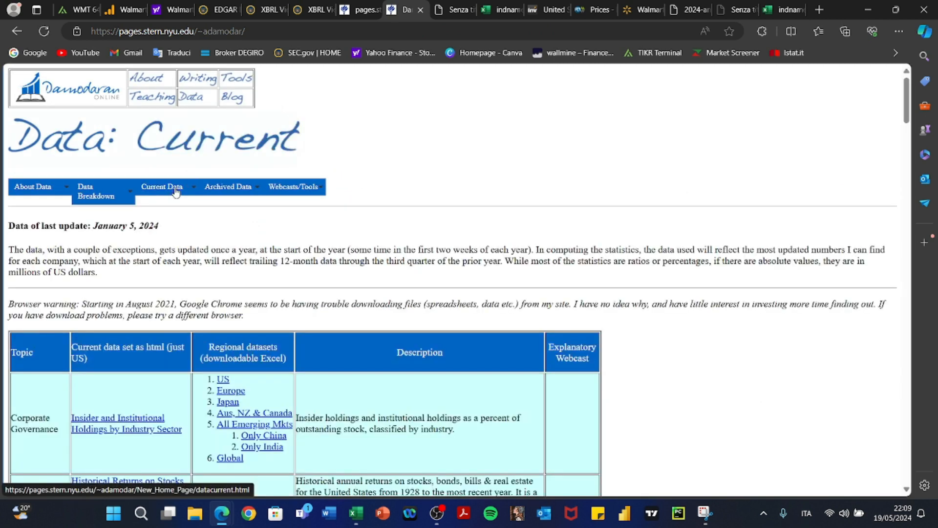
# Download the U.S. file for Levered and Unlevered Betas by Industry and open the betas workbook
pyautogui.scroll(-5, 300, 276)
pyautogui.scroll(-4, 301, 277)
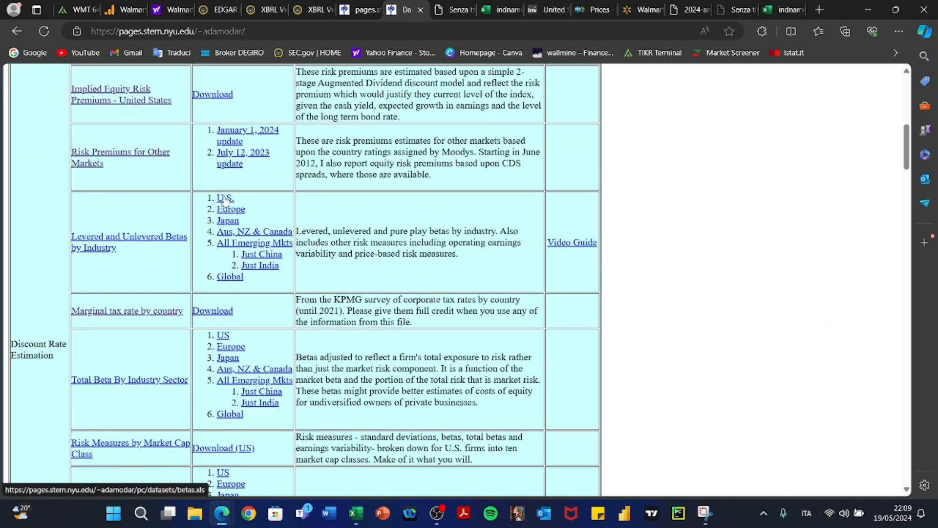
pyautogui.click(225, 201)
pyautogui.click(670, 85)
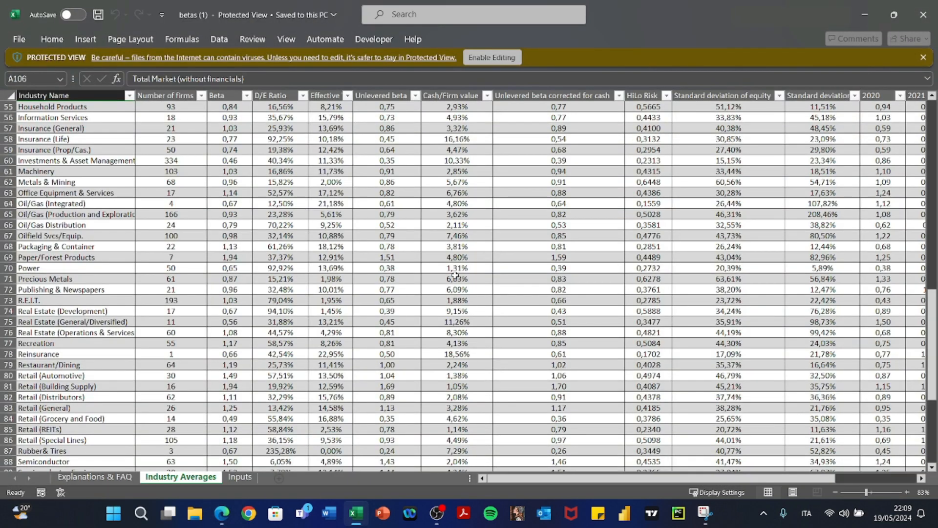
# Look through the industry rows and D/E Ratio column on the Industry Averages sheet of the betas workbook
pyautogui.scroll(15, 455, 275)
pyautogui.scroll(-3, 455, 276)
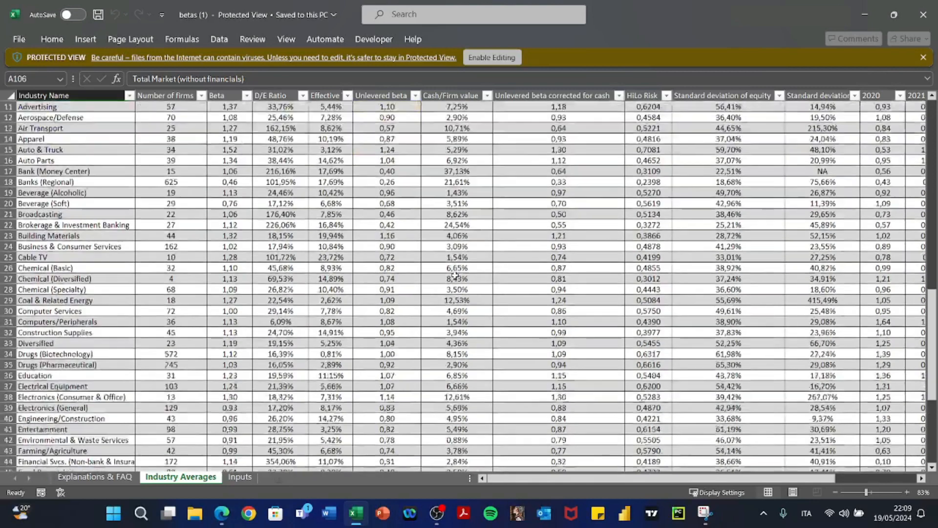
pyautogui.scroll(-3, 455, 276)
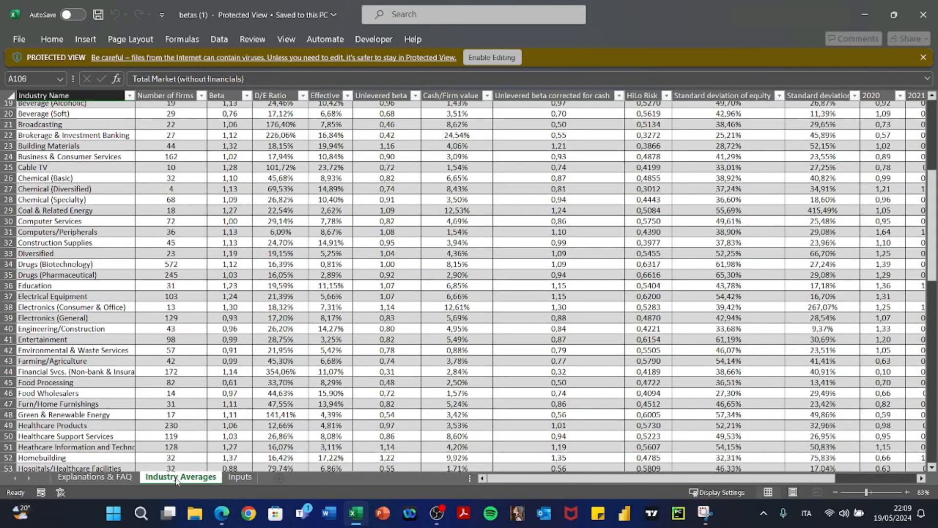
# Enable editing in the betas workbook and copy its Industry Averages sheet to the end of Income Method_Walmart_Empty.xlsx
pyautogui.click(491, 57)
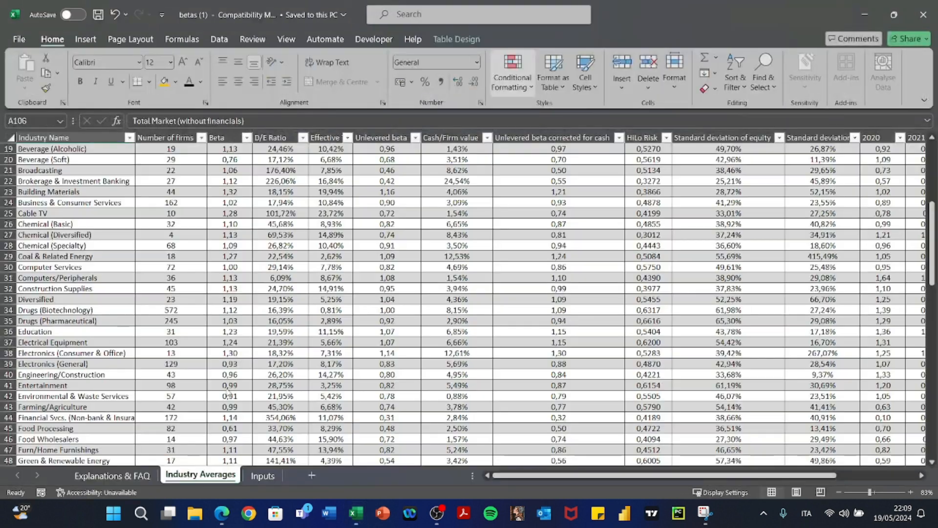
pyautogui.rightClick(193, 476)
pyautogui.click(240, 335)
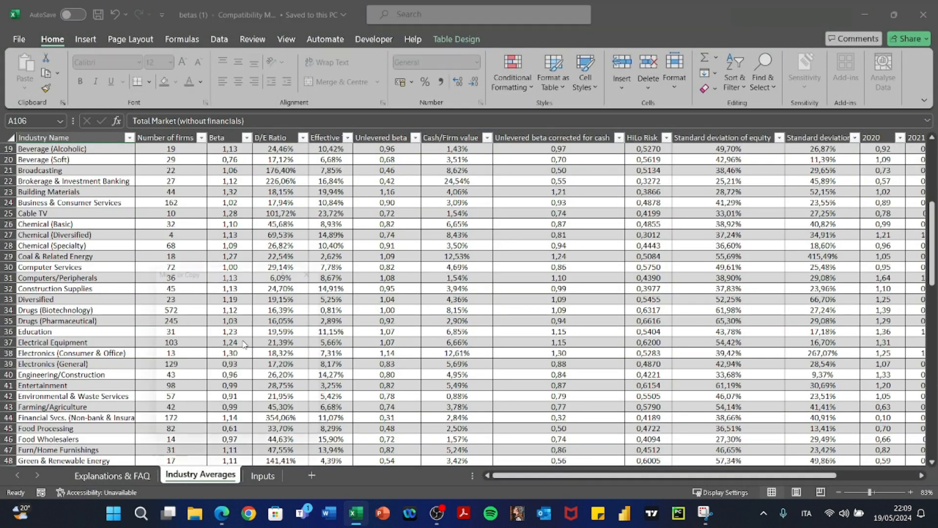
pyautogui.click(192, 411)
pyautogui.click(269, 312)
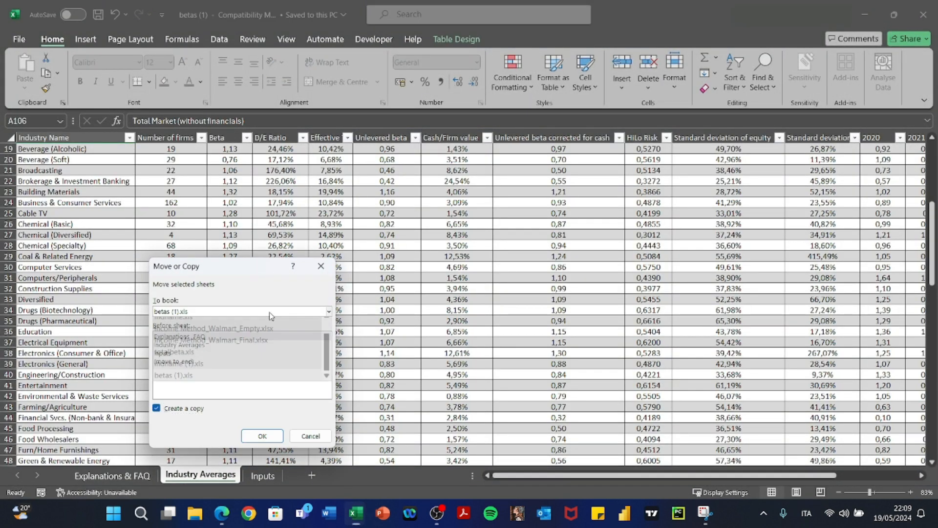
pyautogui.click(240, 336)
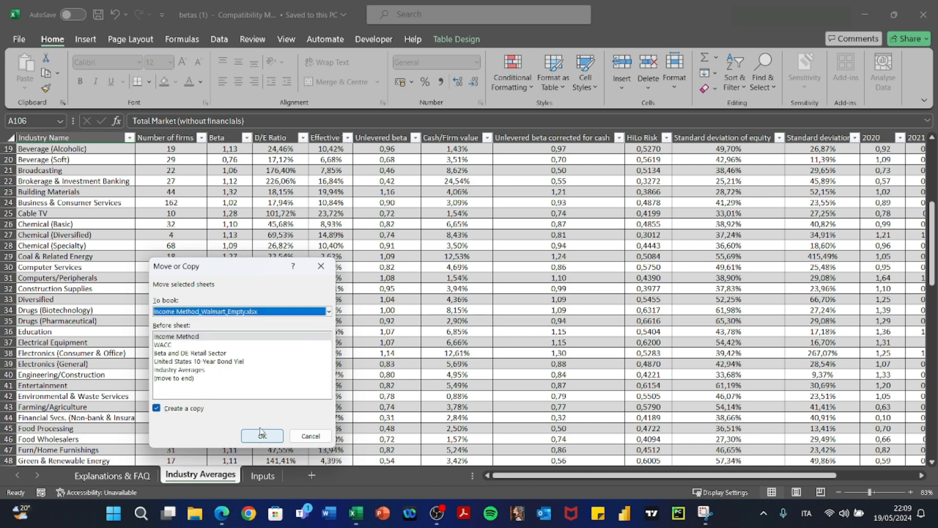
pyautogui.click(220, 380)
pyautogui.click(245, 433)
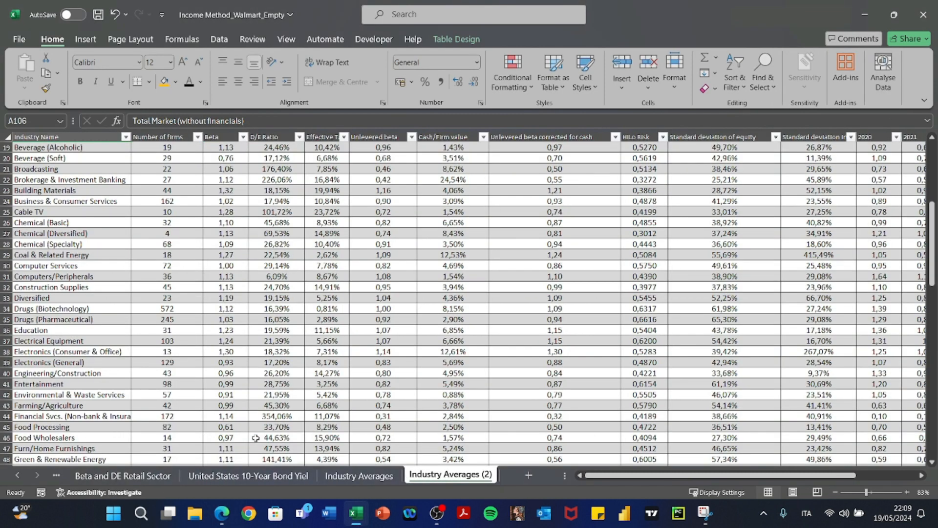
# Delete the old Industry Averages sheet from the Income Method_Walmart_Empty workbook
pyautogui.click(385, 480)
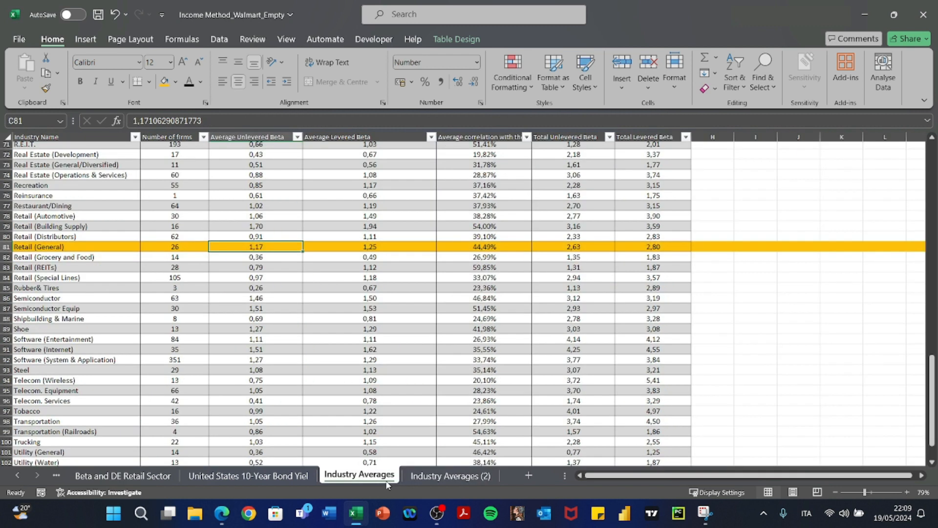
pyautogui.rightClick(385, 480)
pyautogui.click(439, 310)
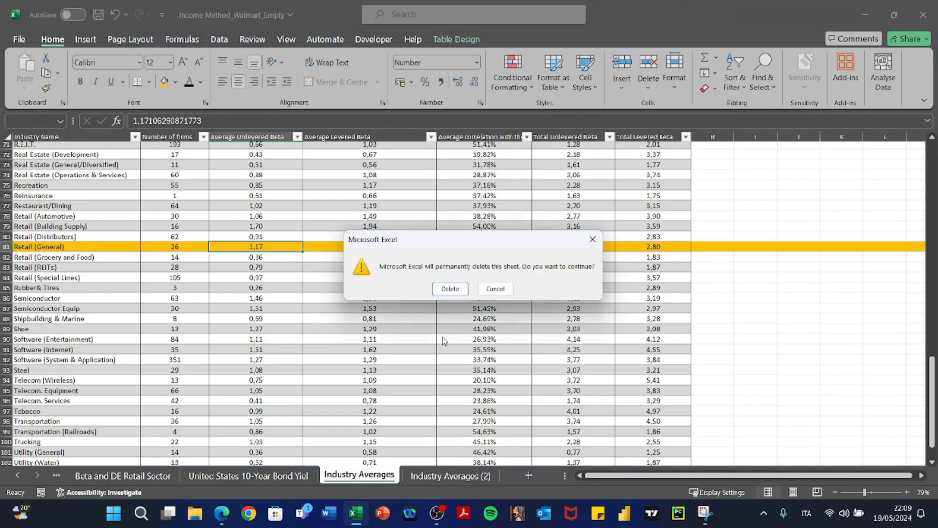
pyautogui.click(449, 289)
# Rename the copied Industry Averages (2) sheet as Beta and DE Retail
pyautogui.doubleClick(396, 478)
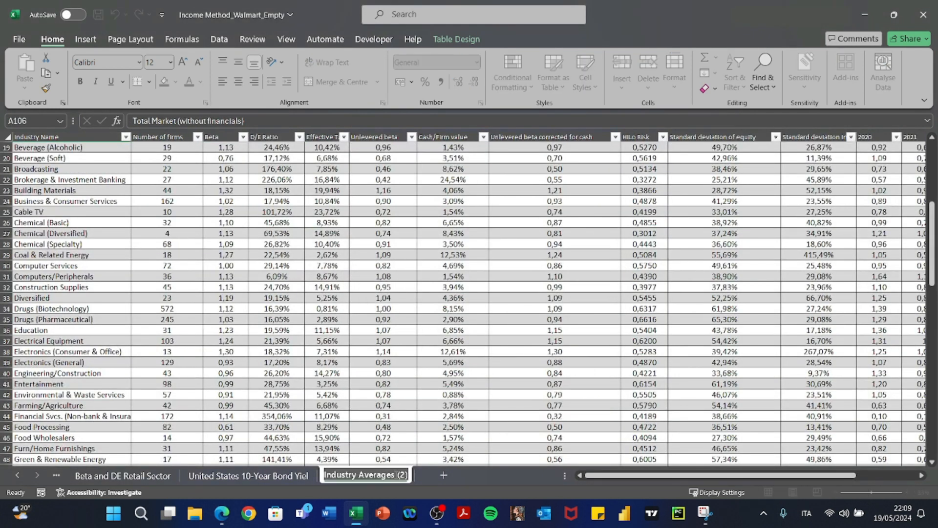
pyautogui.write('Ber')
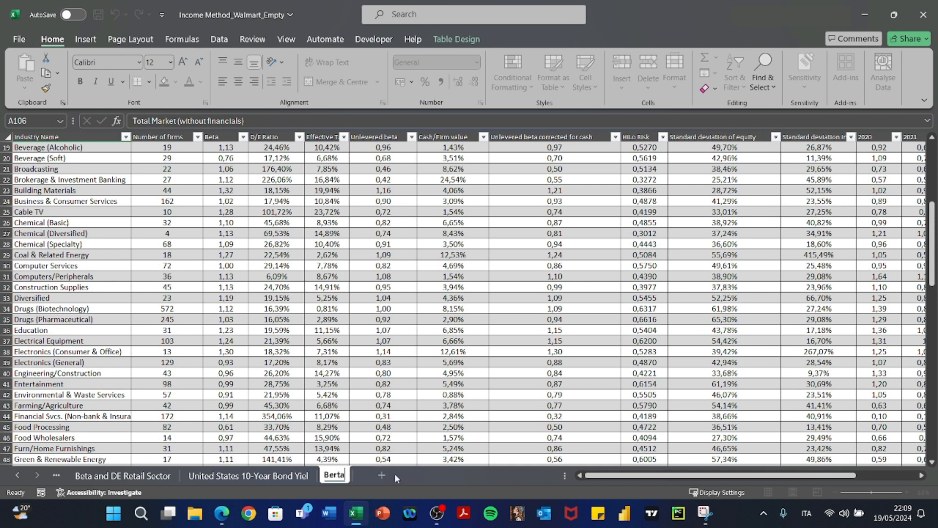
pyautogui.press('BackSpace')
pyautogui.write('ta and DE')
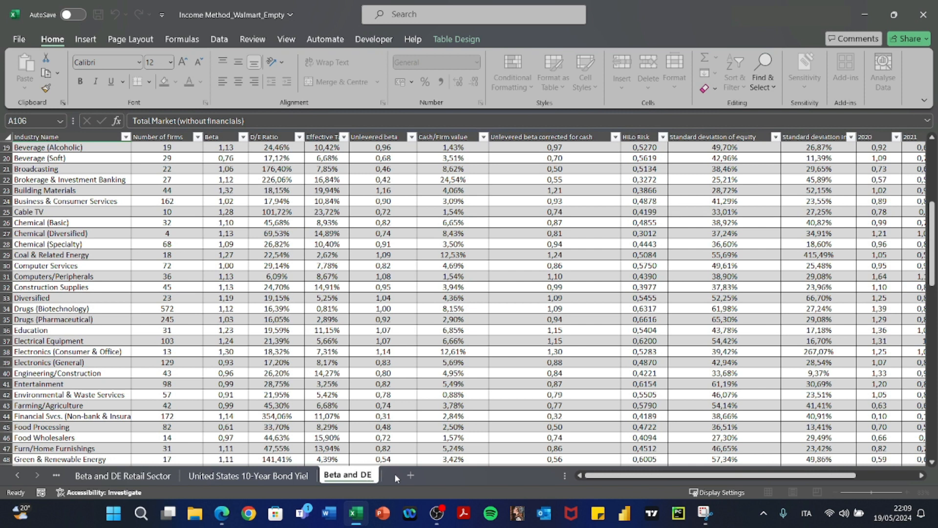
pyautogui.write(' Retail')
pyautogui.press('Return')
# Highlight the entire Retail (General) row of the Beta and DE Retail sheet with an orange fill
pyautogui.scroll(-16, 230, 363)
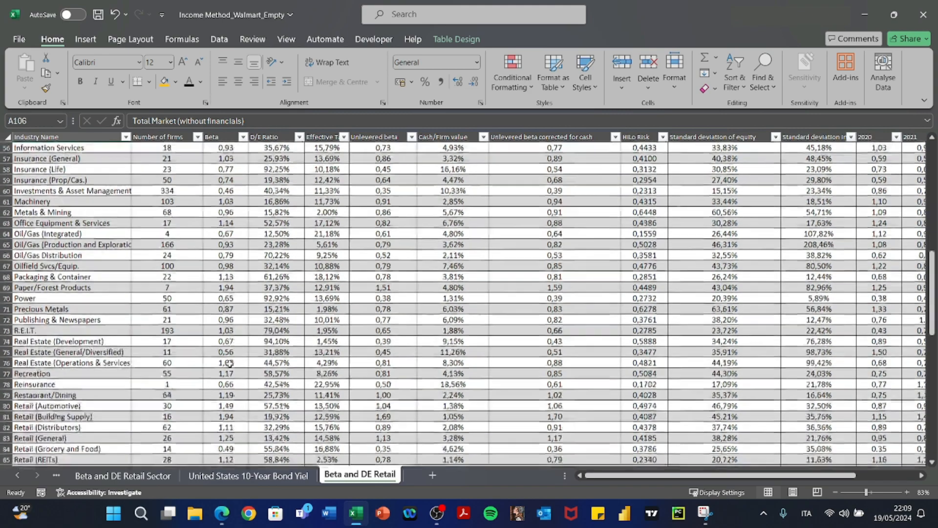
pyautogui.scroll(1, 230, 363)
pyautogui.scroll(-5, 230, 362)
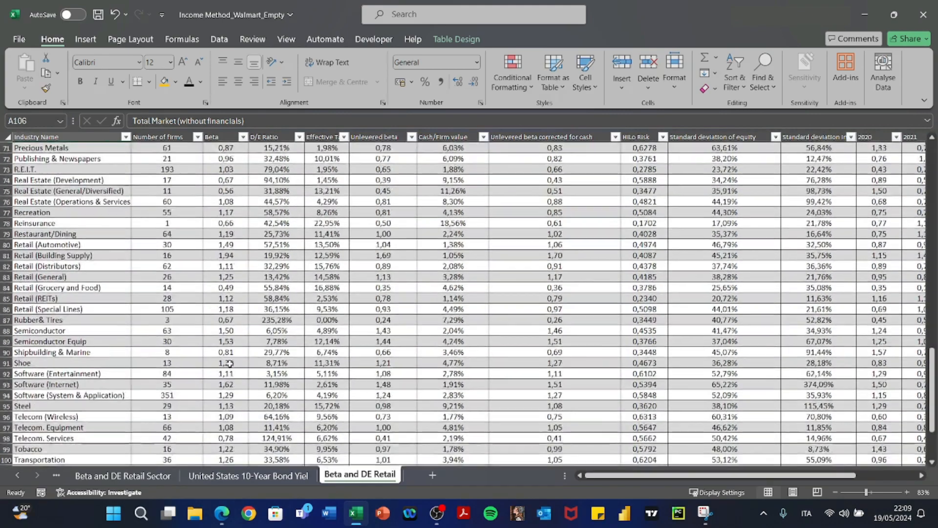
pyautogui.scroll(2, 229, 364)
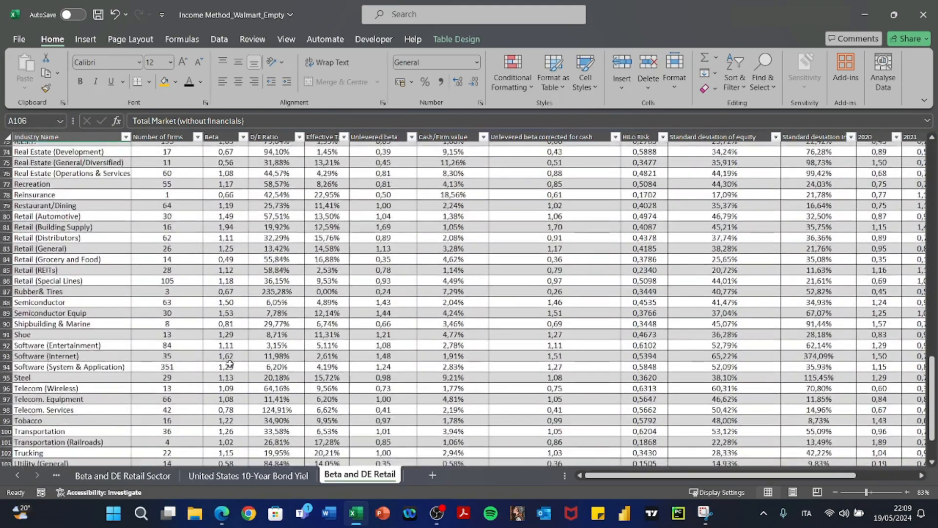
pyautogui.click(5, 249)
pyautogui.press('alt')
pyautogui.press('h')
pyautogui.press('h')
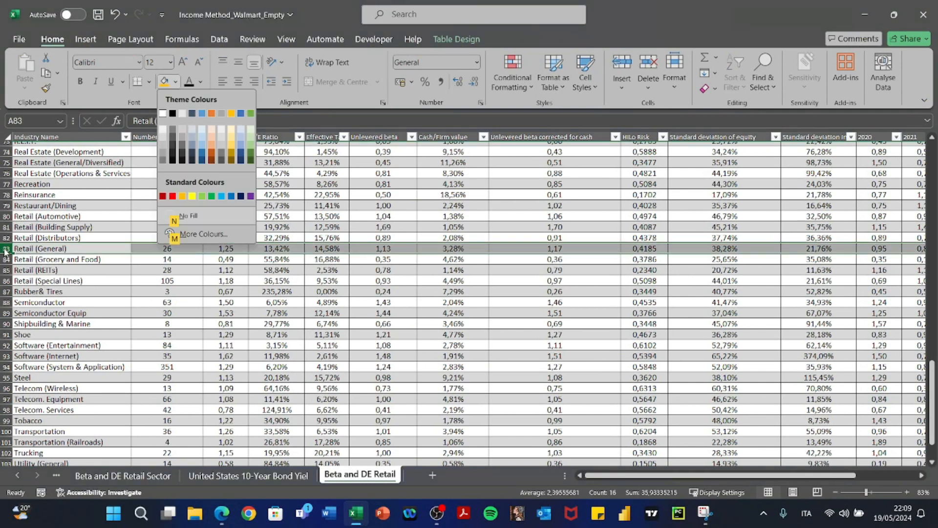
pyautogui.click(183, 196)
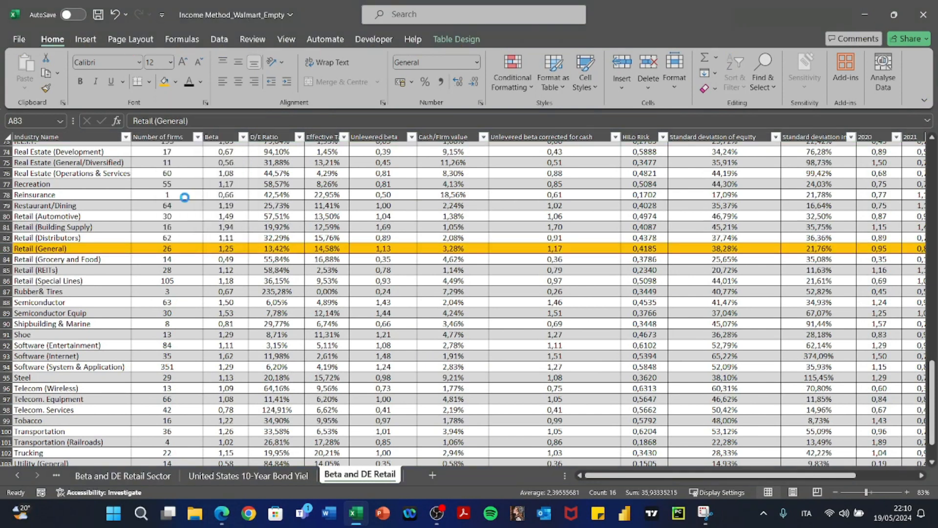
# Delete the empty Beta and DE Retail Sector sheet from the workbook
pyautogui.hotkey('ctrl', 'pageup')
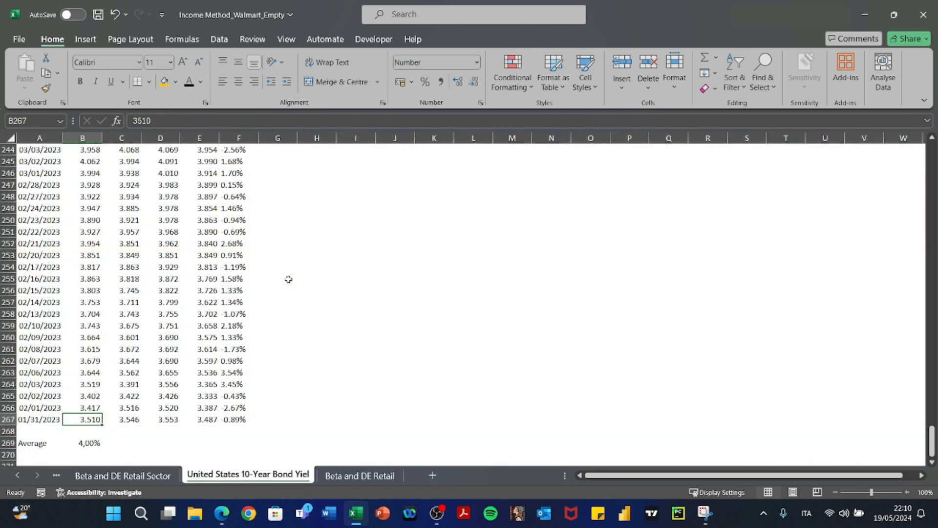
pyautogui.hotkey('ctrl', 'pageup')
pyautogui.hotkey('ctrl', 'pageup')
pyautogui.hotkey('ctrl', 'pagedown')
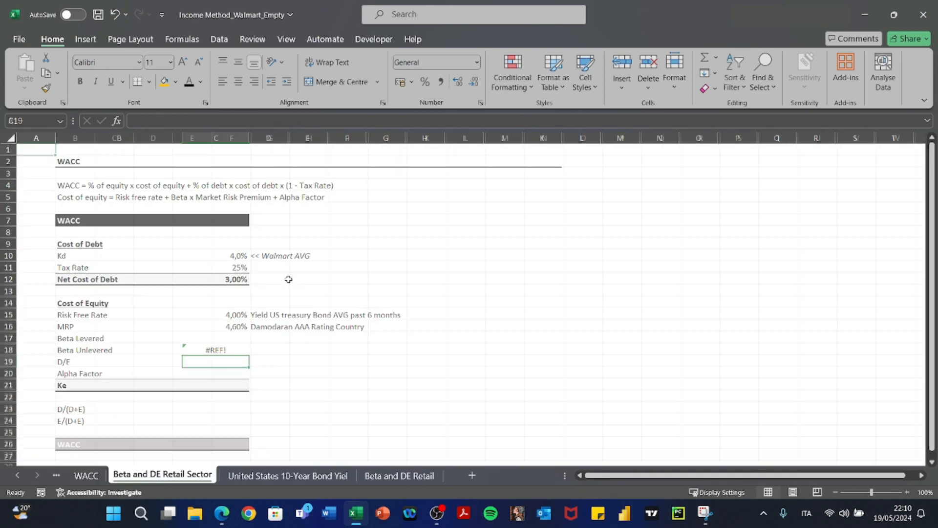
pyautogui.rightClick(179, 475)
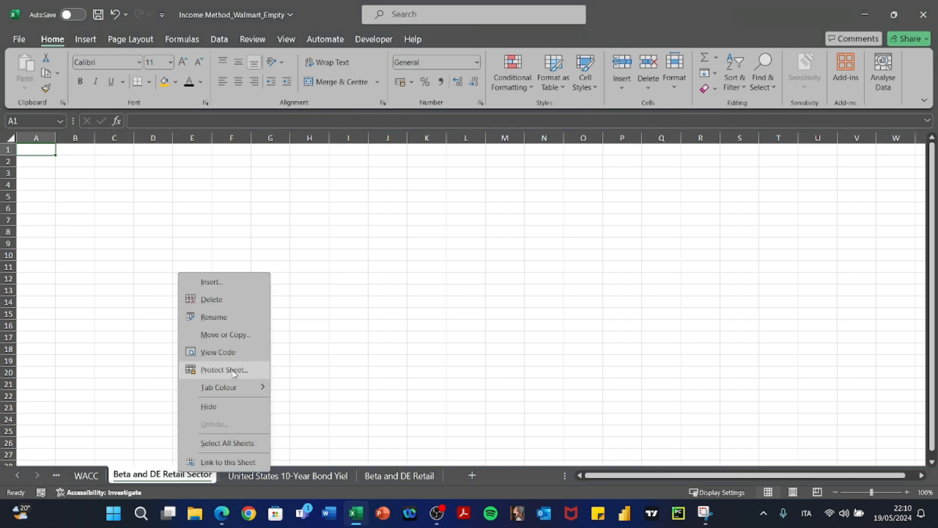
pyautogui.press('Escape')
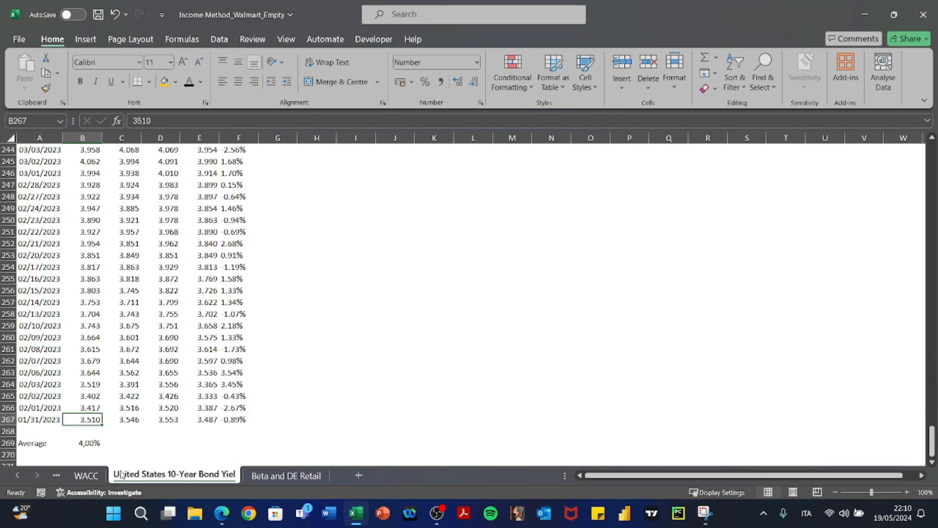
# Link Beta Unlevered in C18 of the WACC sheet to Retail (General)'s Unlevered beta on the Beta and DE Retail sheet
pyautogui.click(86, 475)
pyautogui.click(226, 341)
pyautogui.click(221, 349)
pyautogui.write('+')
pyautogui.hotkey('ctrl', 'pagedown')
pyautogui.hotkey('ctrl', 'pagedown')
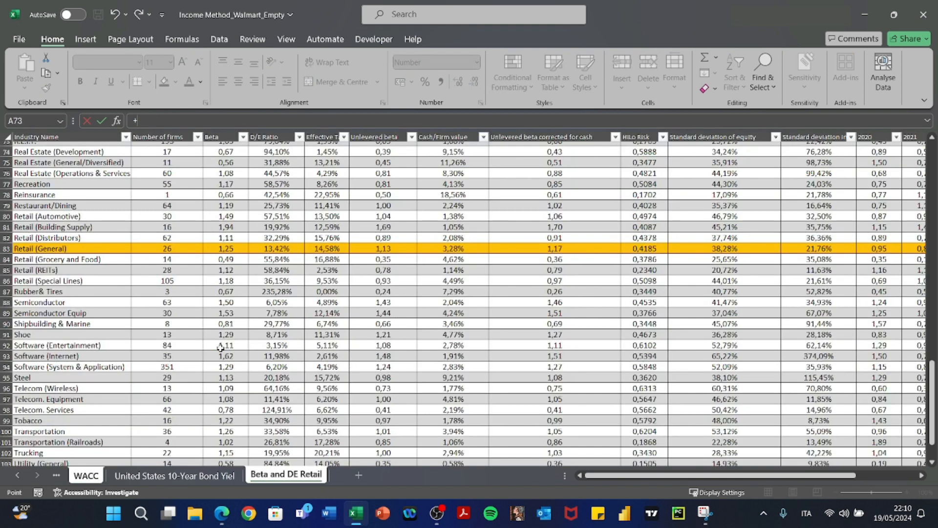
pyautogui.click(384, 249)
pyautogui.press('Return')
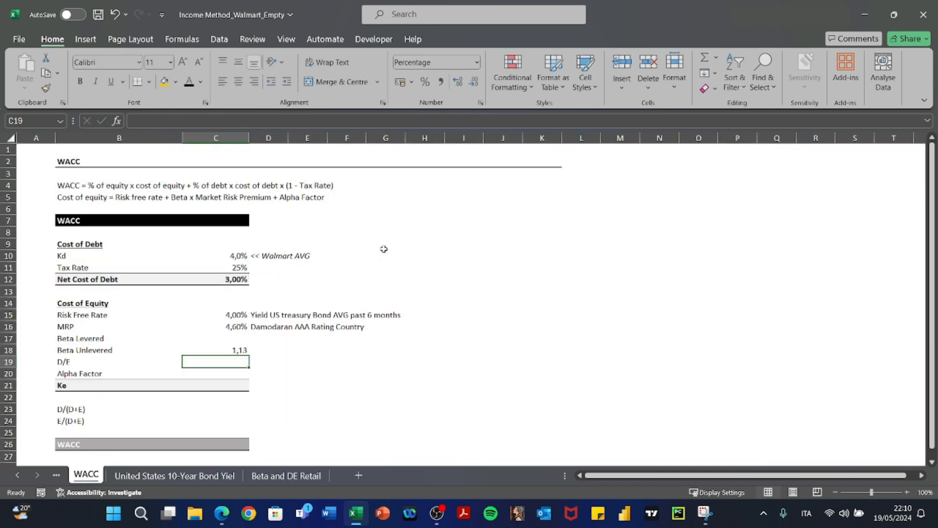
# Link D/E in C19 of the WACC sheet to Retail (General)'s D/E Ratio on the Beta and DE Retail sheet
pyautogui.write('+')
pyautogui.hotkey('ctrl', 'pagedown')
pyautogui.hotkey('ctrl', 'pagedown')
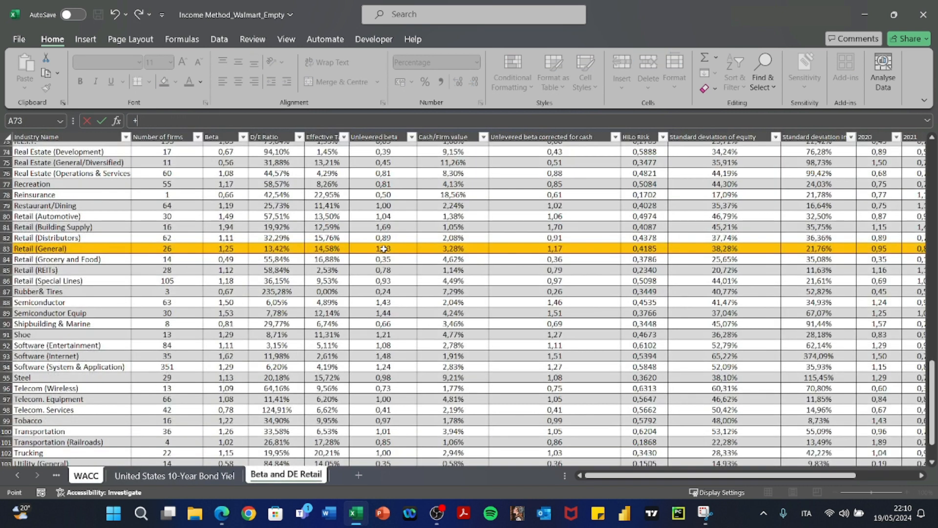
pyautogui.click(262, 249)
pyautogui.press('Return')
# Calculate Beta Levered in C17 from the unlevered beta, tax rate and D/E with the formula +C18*(1+(1-C11)*C19)
pyautogui.press('Up')
pyautogui.press('Up')
pyautogui.press('Up')
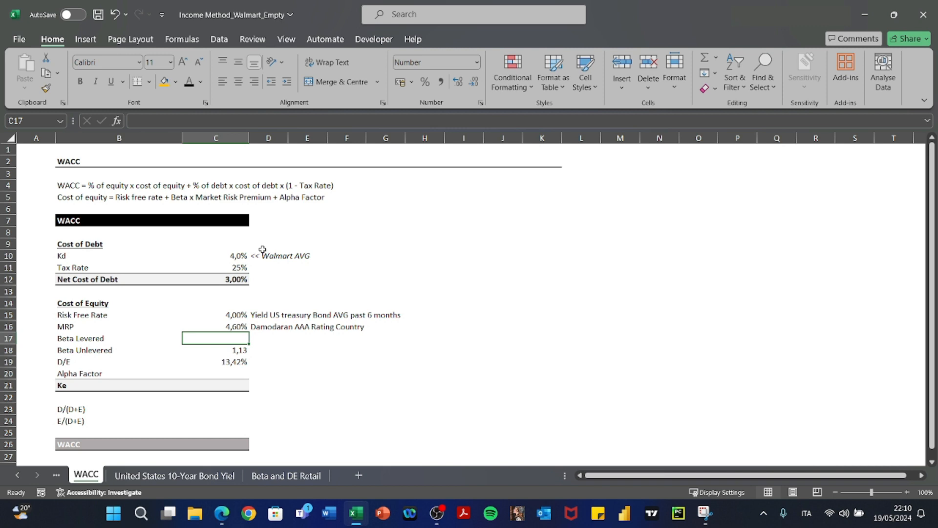
pyautogui.write('+')
pyautogui.press('Down')
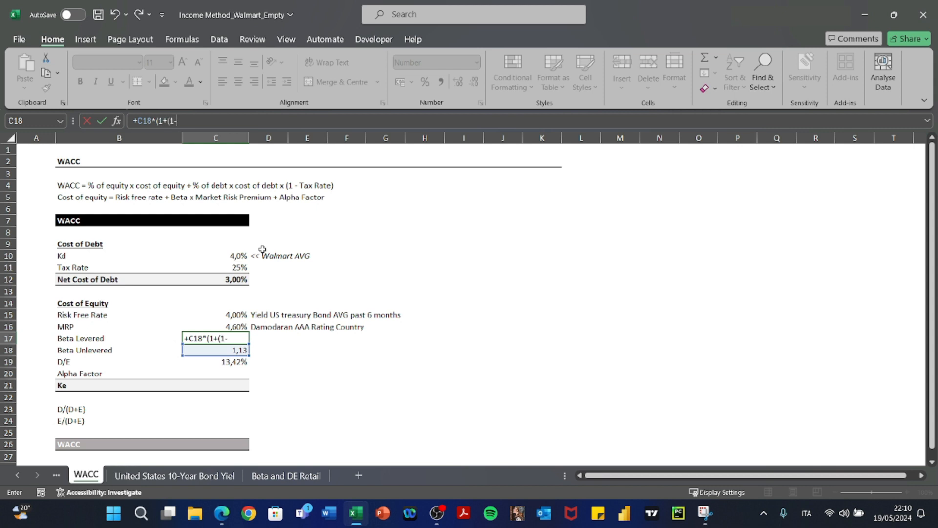
pyautogui.press('Down')
pyautogui.press('Down')
pyautogui.press('Down')
pyautogui.press('Up')
pyautogui.press('Up')
pyautogui.press('Up')
pyautogui.press('Up')
pyautogui.press('Up')
pyautogui.press('Up')
pyautogui.press('Up')
pyautogui.press('Up')
pyautogui.press('Up')
pyautogui.write(')*')
pyautogui.press('Down')
pyautogui.press('Down')
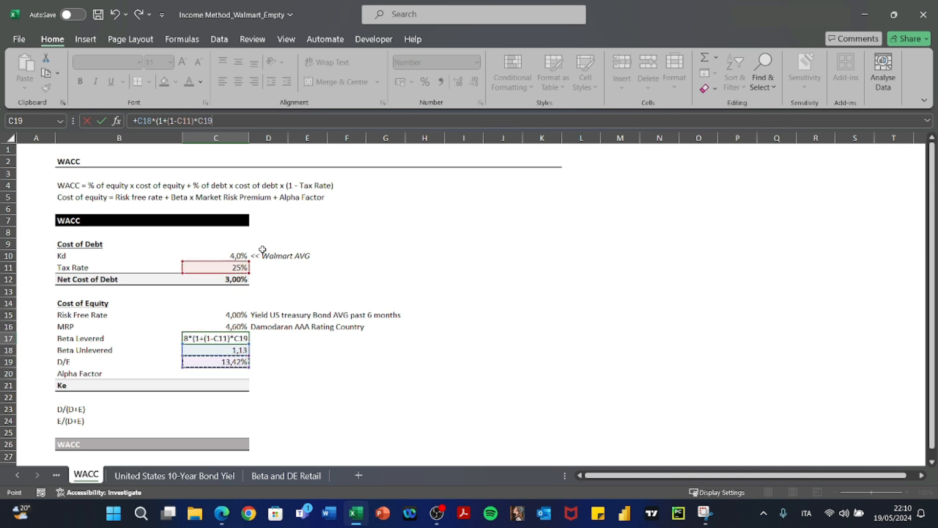
pyautogui.write('))')
pyautogui.press('Return')
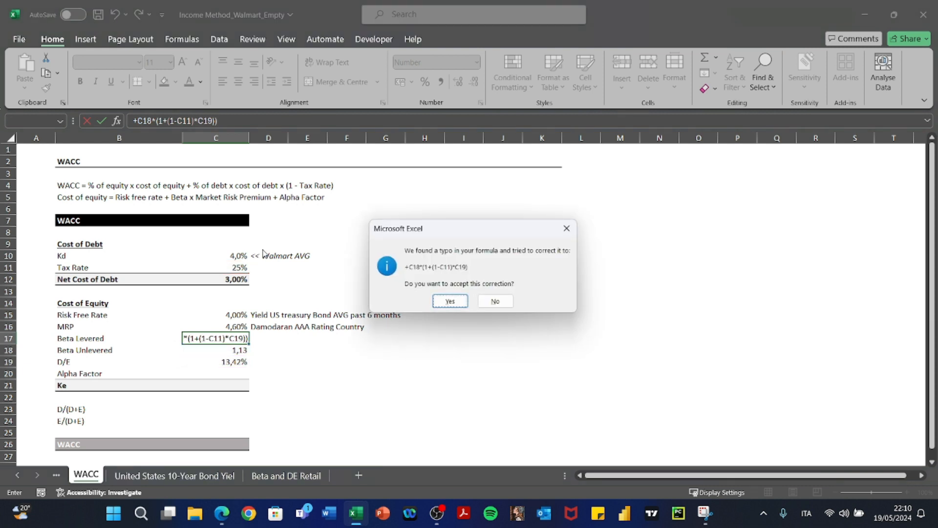
pyautogui.press('Return')
# Set the Alpha Factor in C20 to 0
pyautogui.press('Down')
pyautogui.press('Down')
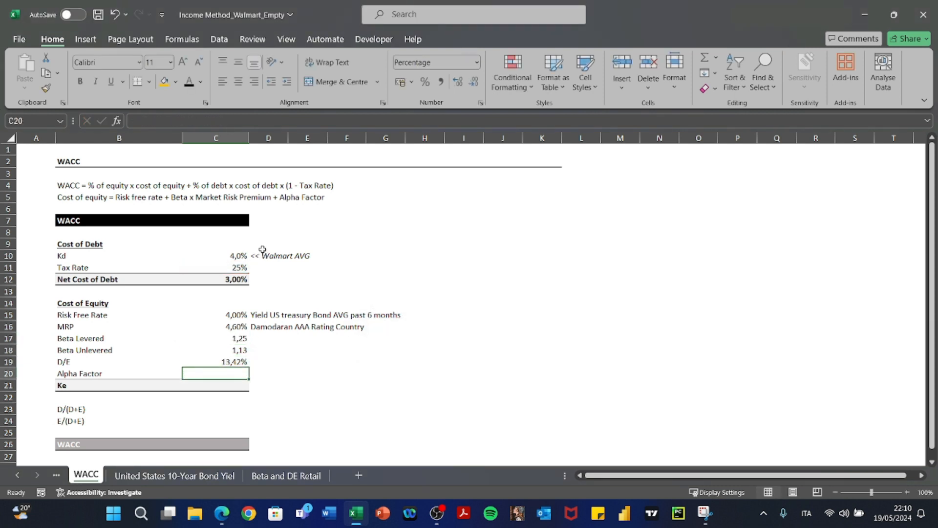
pyautogui.write('0')
pyautogui.press('Return')
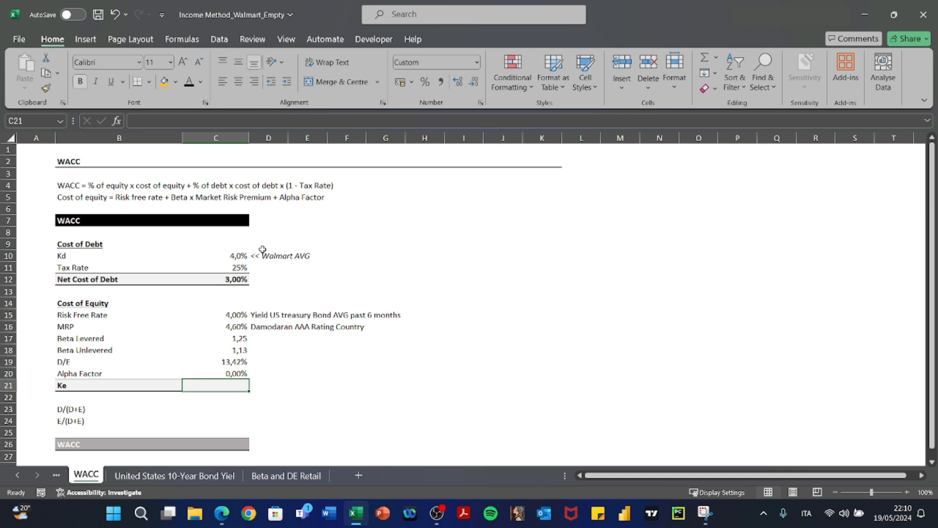
# Calculate Ke in C21 as Risk Free Rate plus MRP times Beta Levered plus Alpha Factor, using +C15+C16*C17+C20
pyautogui.write('+')
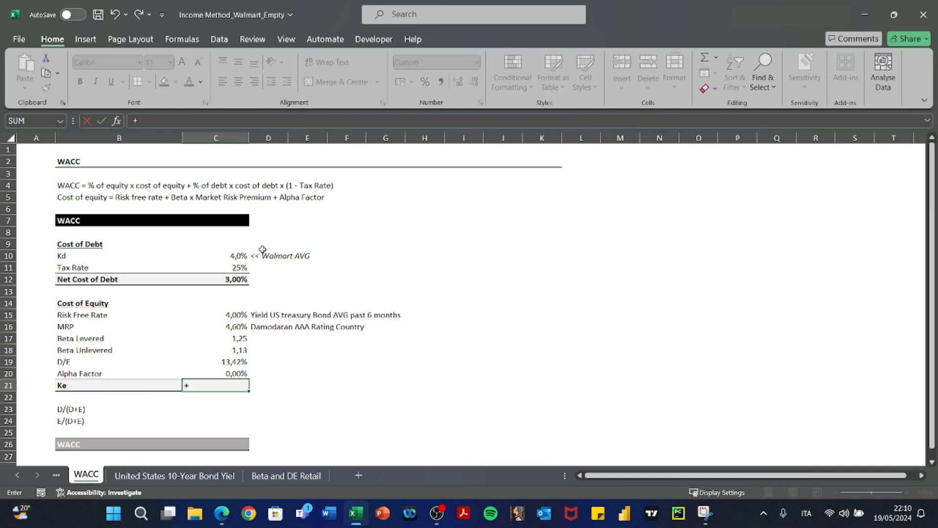
pyautogui.press('Up')
pyautogui.press('Up')
pyautogui.press('Up')
pyautogui.press('Up')
pyautogui.press('Up')
pyautogui.press('Up')
pyautogui.write('+')
pyautogui.press('Up')
pyautogui.press('Up')
pyautogui.press('Up')
pyautogui.press('Up')
pyautogui.press('Up')
pyautogui.write('*')
pyautogui.press('Up')
pyautogui.press('Up')
pyautogui.press('Up')
pyautogui.press('Up')
pyautogui.write('+')
pyautogui.press('Up')
pyautogui.press('Return')
# Calculate the debt weight D/(D+E) in C23 from the D/E ratio with the formula +C19/(1+C19)
pyautogui.press('Down')
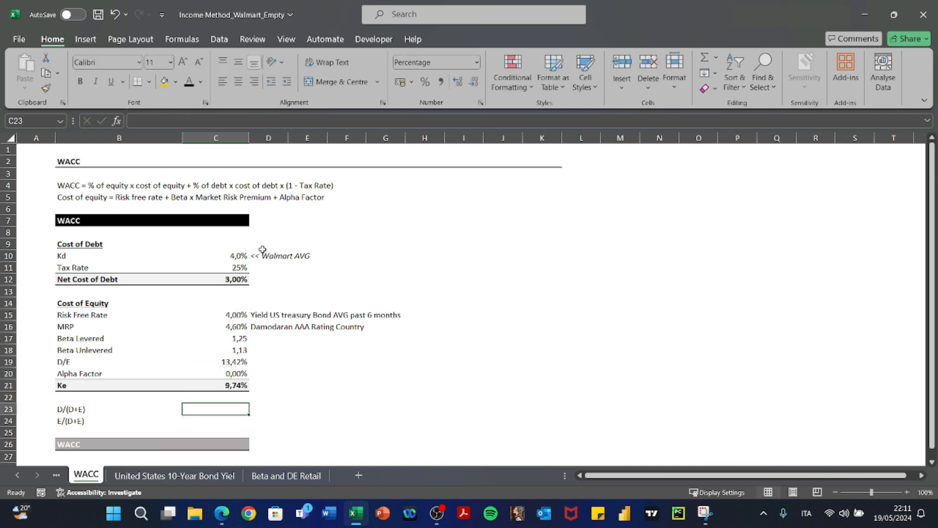
pyautogui.write('+')
pyautogui.press('Up')
pyautogui.press('Up')
pyautogui.press('Up')
pyautogui.press('Up')
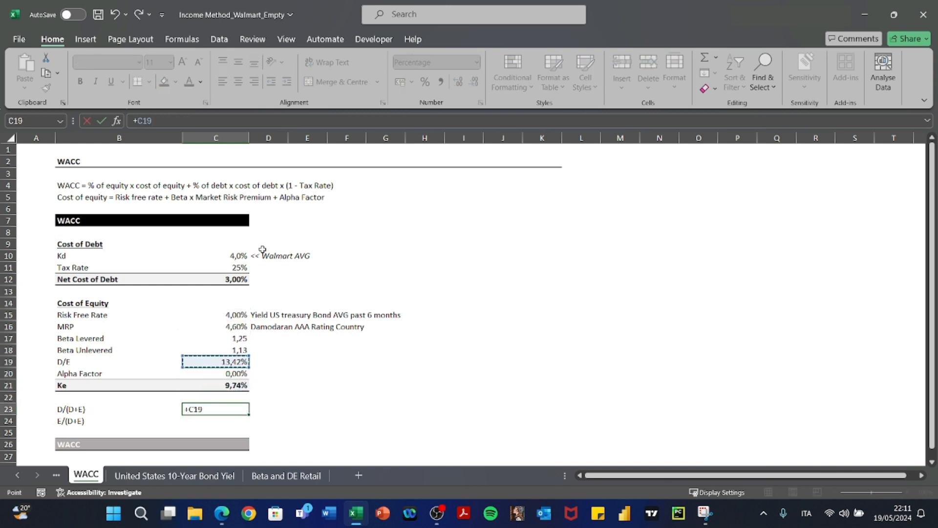
pyautogui.write('/(1+')
pyautogui.press('Up')
pyautogui.press('Up')
pyautogui.press('Up')
pyautogui.press('Up')
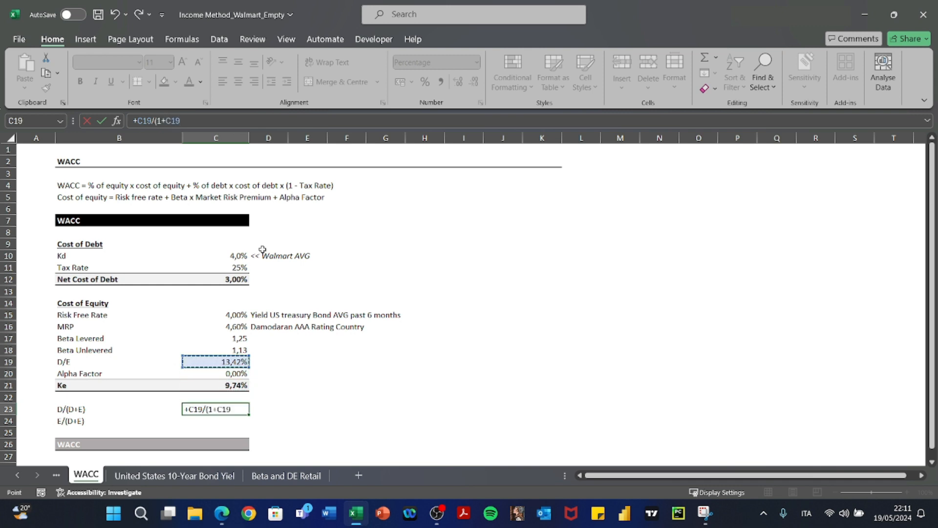
pyautogui.write(')')
pyautogui.press('Return')
# Calculate the equity weight E/(D+E) in C24 as one minus the debt weight, using =1-C23
pyautogui.write('=1-')
pyautogui.press('Up')
pyautogui.press('Return')
pyautogui.press('Up')
pyautogui.press('F2')
pyautogui.press('BackSpace')
pyautogui.press('Return')
# Enter the debt component of WACC in C26 as D/(D+E) times Net Cost of Debt, using +C23*C12
pyautogui.press('Down')
pyautogui.write('+')
pyautogui.press('Up')
pyautogui.press('Up')
pyautogui.press('Up')
pyautogui.write('é')
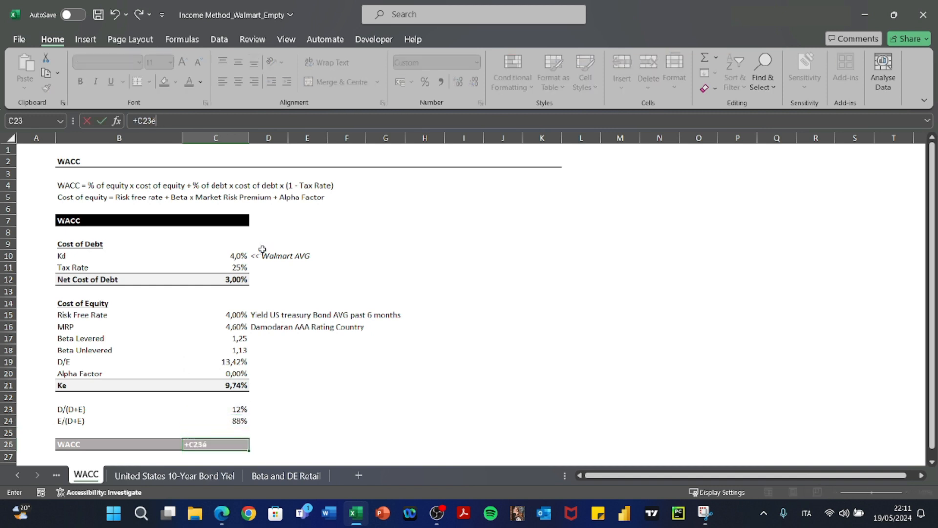
pyautogui.press('BackSpace')
pyautogui.write('*')
pyautogui.press('Up')
pyautogui.press('Up')
pyautogui.press('Up')
pyautogui.press('Up')
pyautogui.press('Up')
pyautogui.press('Up')
pyautogui.press('Up')
pyautogui.press('Up')
pyautogui.press('Up')
pyautogui.press('Up')
pyautogui.press('Up')
pyautogui.press('Up')
pyautogui.press('Up')
pyautogui.press('Up')
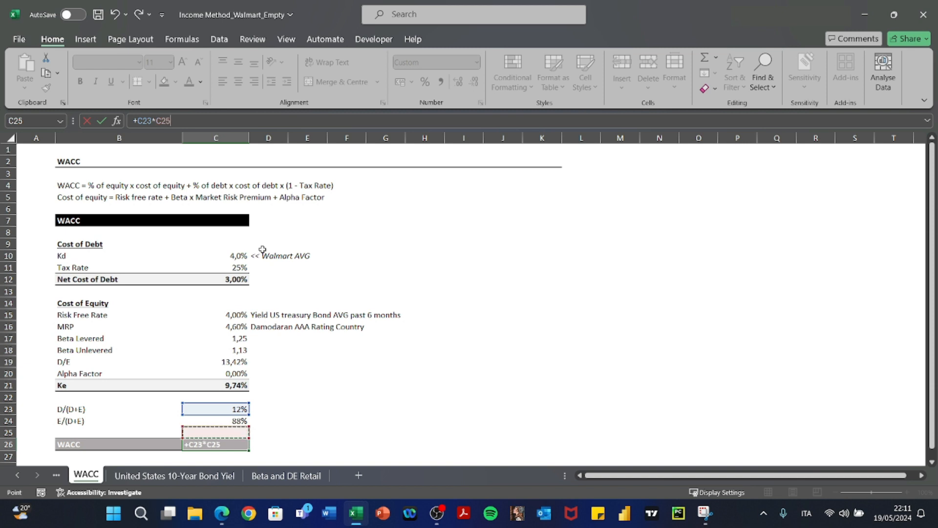
pyautogui.press('Return')
pyautogui.press('Up')
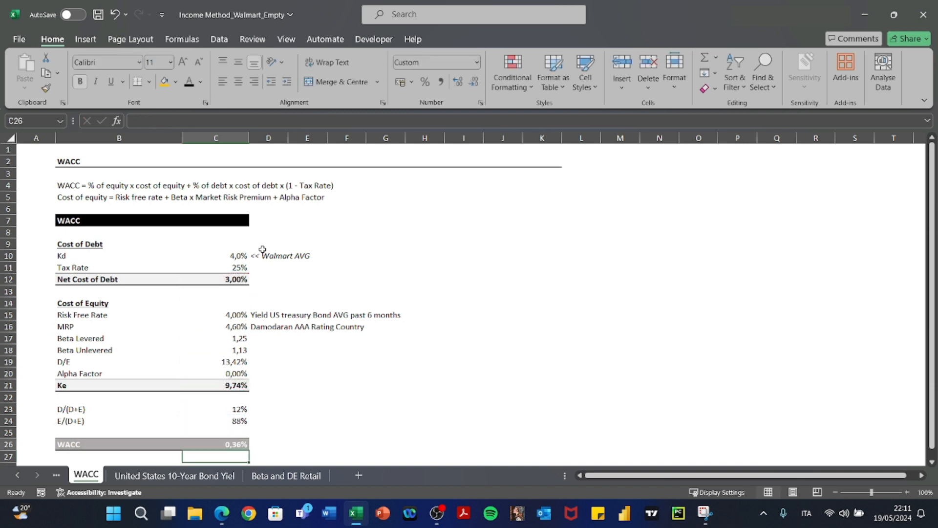
# Complete the WACC formula in C26 by adding E/(D+E) times Ke, giving =+C23*C12+C24*C21
pyautogui.press('F2')
pyautogui.write('+')
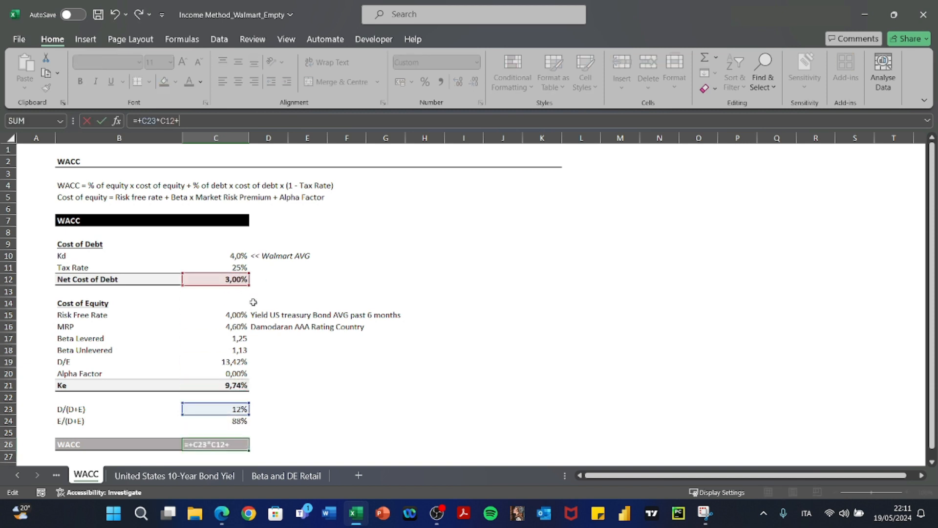
pyautogui.click(234, 423)
pyautogui.write('*')
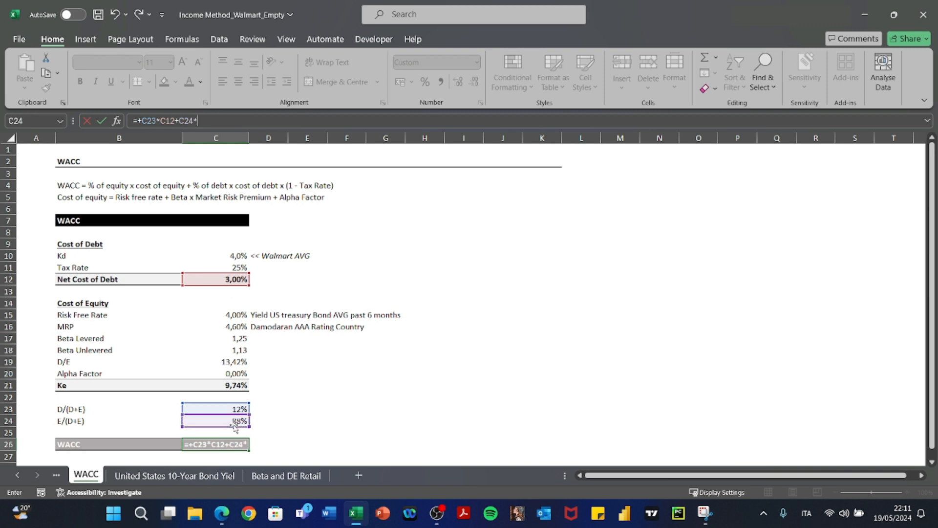
pyautogui.press('Up')
pyautogui.press('Up')
pyautogui.press('Up')
pyautogui.press('Up')
pyautogui.press('Up')
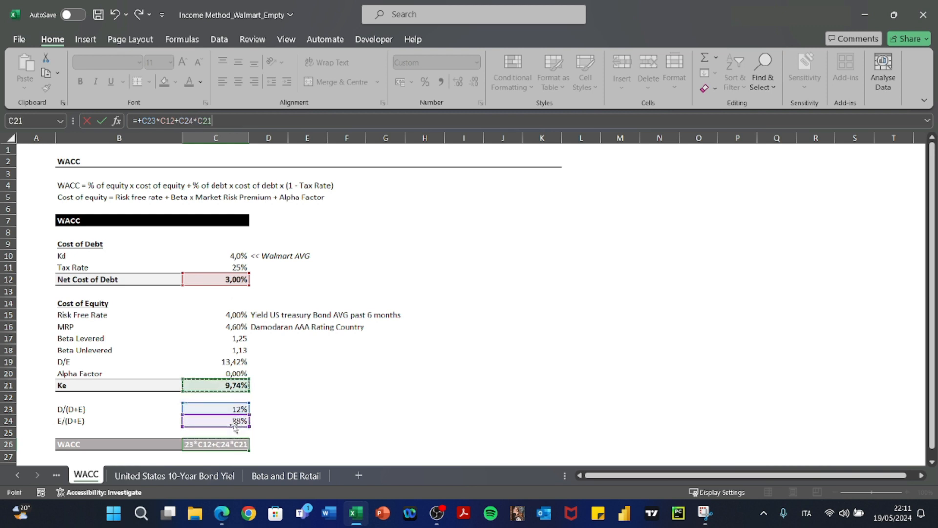
pyautogui.press('Return')
# Review the formulas behind WACC and the D/(D+E) and E/(D+E) weights without changing them
pyautogui.press('Up')
pyautogui.press('F2')
pyautogui.press('Escape')
pyautogui.press('Up')
pyautogui.press('Up')
pyautogui.press('F2')
pyautogui.press('Escape')
pyautogui.press('Up')
pyautogui.press('F2')
pyautogui.press('Escape')
pyautogui.press('Down')
pyautogui.press('Down')
pyautogui.press('Down')
pyautogui.press('F2')
pyautogui.press('Escape')
pyautogui.press('Up')
pyautogui.press('Up')
pyautogui.press('F2')
pyautogui.press('Escape')
# Label the D/(D+E) and E/(D+E) rows with the source note "Market" in D23 and D24
pyautogui.press('Right')
pyautogui.press('Up')
pyautogui.write('Market')
pyautogui.press('Return')
pyautogui.press('Up')
pyautogui.hotkey('ctrl', 'c')
pyautogui.press('Down')
pyautogui.hotkey('ctrl', 'v')
# Copy the "Market" note beside Beta Unlevered and D/E in D18:D19
pyautogui.press('Up')
pyautogui.press('Up')
pyautogui.press('Up')
pyautogui.press('Up')
pyautogui.press('Up')
pyautogui.press('Up')
pyautogui.press('Up')
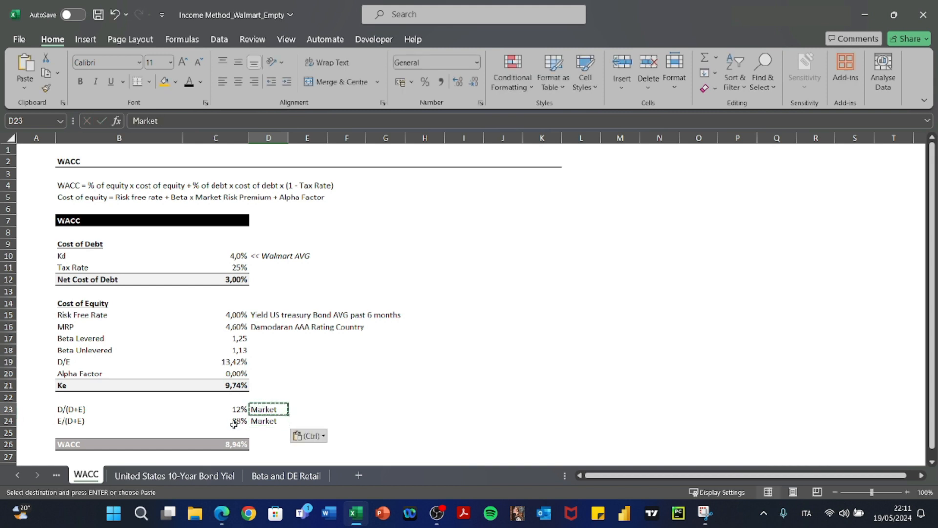
pyautogui.press('Down')
pyautogui.hotkey('shift', 'Down')
pyautogui.hotkey('ctrl', 'v')
pyautogui.press('Escape')
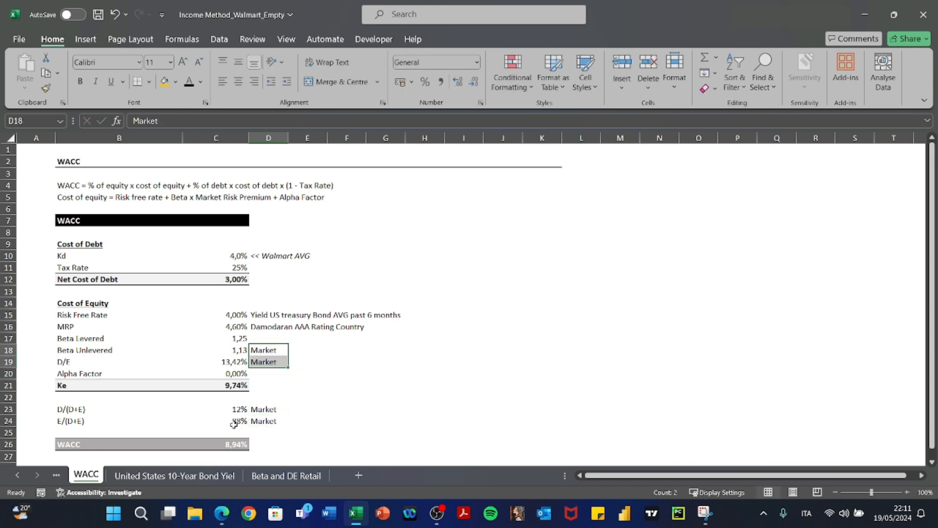
pyautogui.press('Left')
pyautogui.press('Right')
# On the Income Method sheet, format the first-option EQUITY VALUE in C93 with thousands separators and one decimal
pyautogui.hotkey('ctrl', 'pageup')
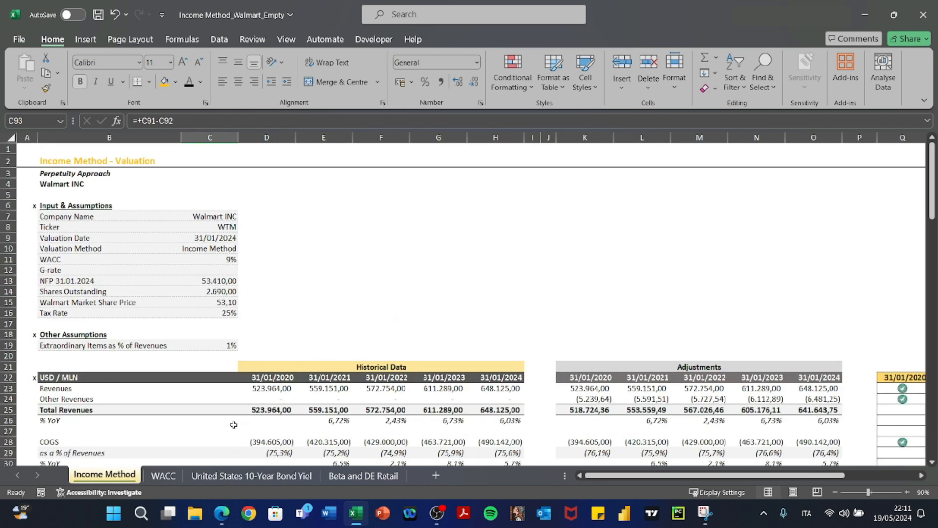
pyautogui.scroll(-20, 221, 269)
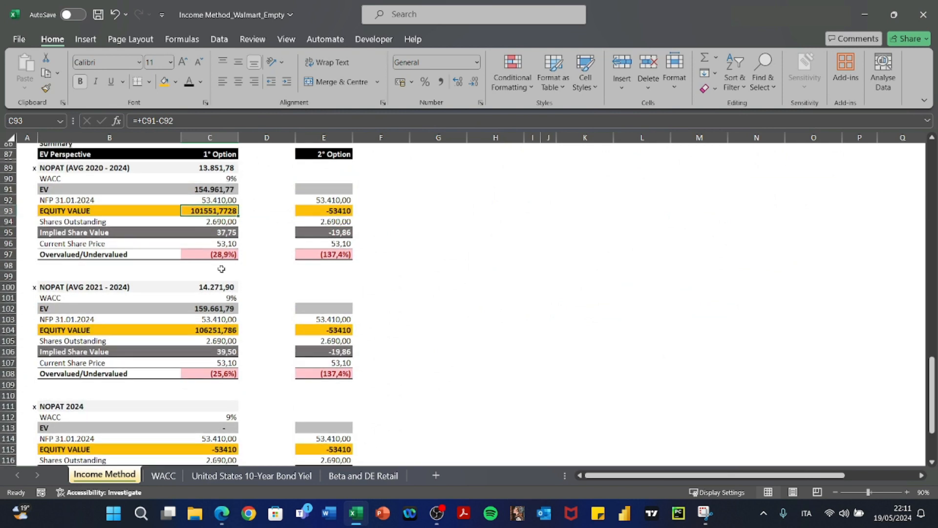
pyautogui.click(441, 82)
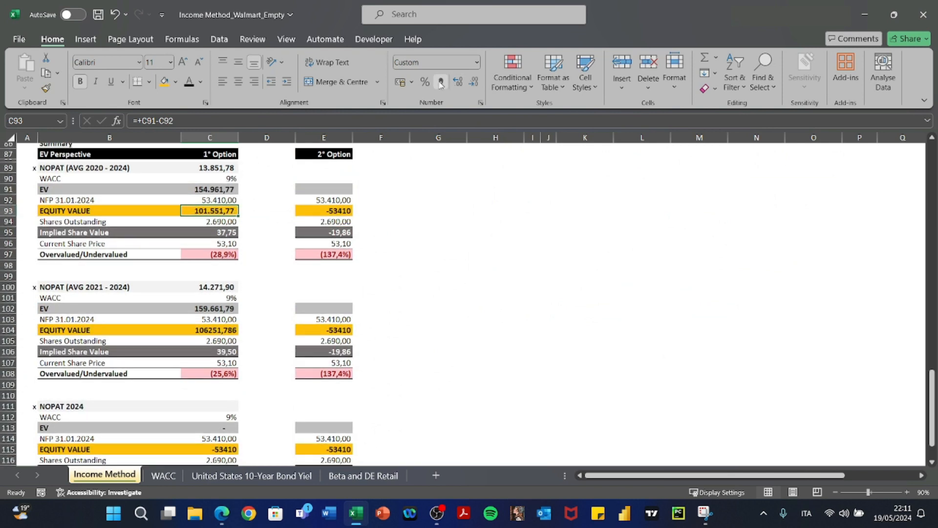
pyautogui.click(474, 83)
pyautogui.click(473, 83)
pyautogui.click(456, 83)
# Copy the formatting of EQUITY VALUE in C93 to the NOPAT (AVG 2021 - 2024) EQUITY VALUE in C104
pyautogui.click(215, 329)
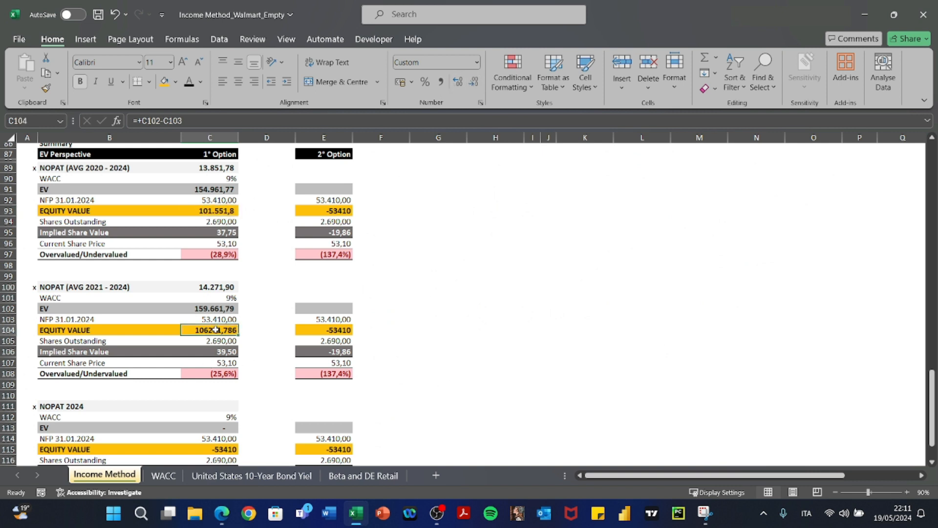
pyautogui.hotkey('ctrl', 'Up')
pyautogui.hotkey('ctrl', 'Up')
pyautogui.hotkey('ctrl', 'Up')
pyautogui.press('Down')
pyautogui.press('Down')
pyautogui.press('Down')
pyautogui.press('Down')
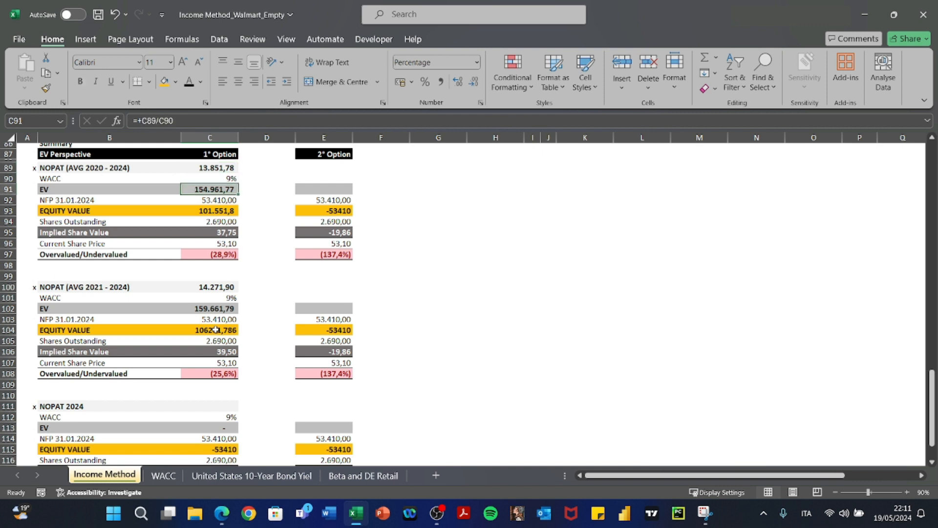
pyautogui.hotkey('ctrl', 'c')
pyautogui.hotkey('ctrl', 'Down')
pyautogui.hotkey('ctrl', 'Down')
pyautogui.hotkey('ctrl', 'Down')
pyautogui.press('Down')
pyautogui.press('Up')
pyautogui.press('Up')
pyautogui.press('Up')
pyautogui.press('Up')
pyautogui.press('Up')
pyautogui.hotkey('alt', 'e')
pyautogui.press('s')
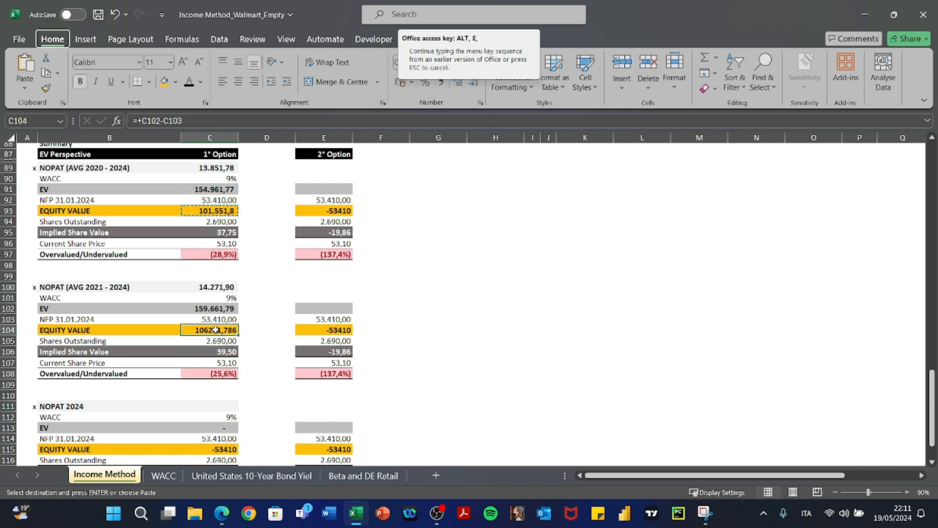
pyautogui.press('Return')
# Apply the formatting of C104 to the NOPAT 2024 EQUITY VALUE in C115
pyautogui.click(216, 329)
pyautogui.hotkey('ctrl', 'c')
pyautogui.press('Down')
pyautogui.press('Down')
pyautogui.press('Down')
pyautogui.press('Down')
pyautogui.press('Down')
pyautogui.press('Down')
pyautogui.press('Down')
pyautogui.press('Down')
pyautogui.press('Down')
pyautogui.press('Down')
pyautogui.press('Down')
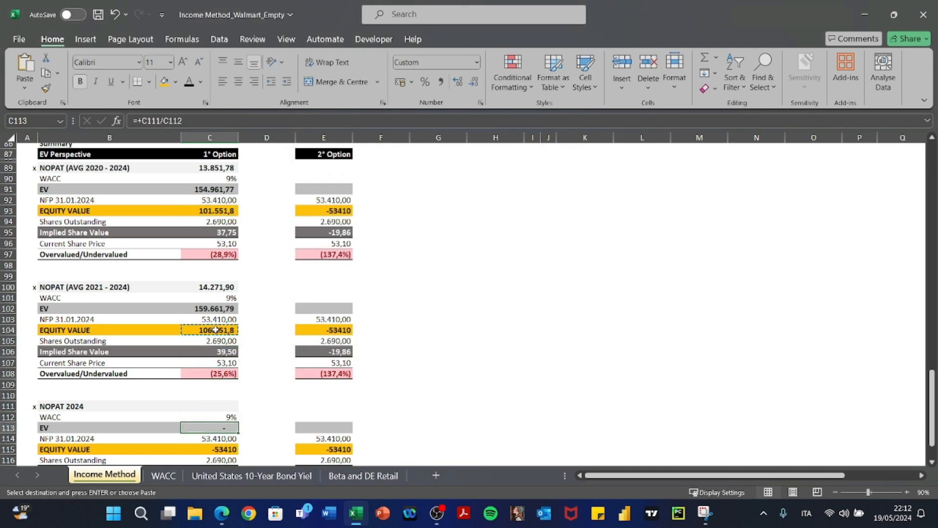
pyautogui.hotkey('ctrl', 'alt', 'v')
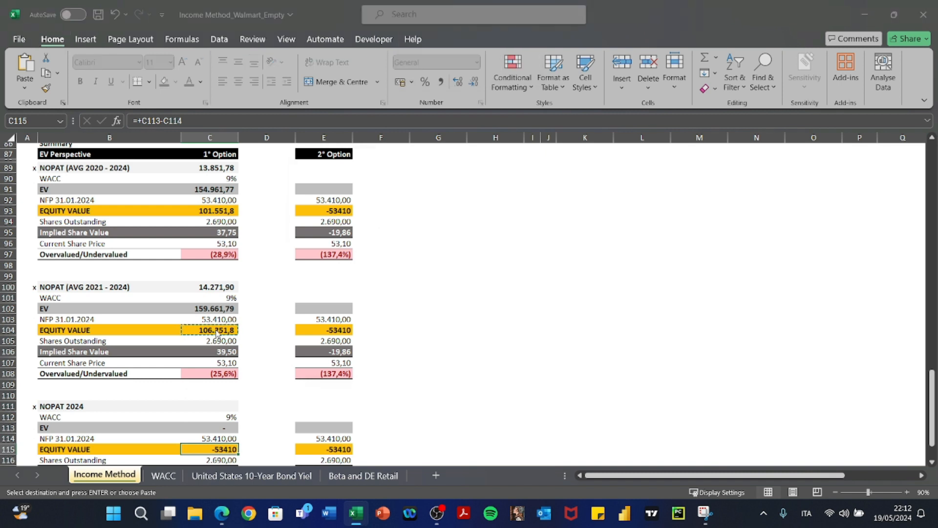
pyautogui.press('Return')
# Check the first-option EV formulas of the NOPAT 2024 and NOPAT (AVG 2021 - 2024) blocks in C113 and C102
pyautogui.press('Up')
pyautogui.press('Up')
pyautogui.write('=+C111/C112')
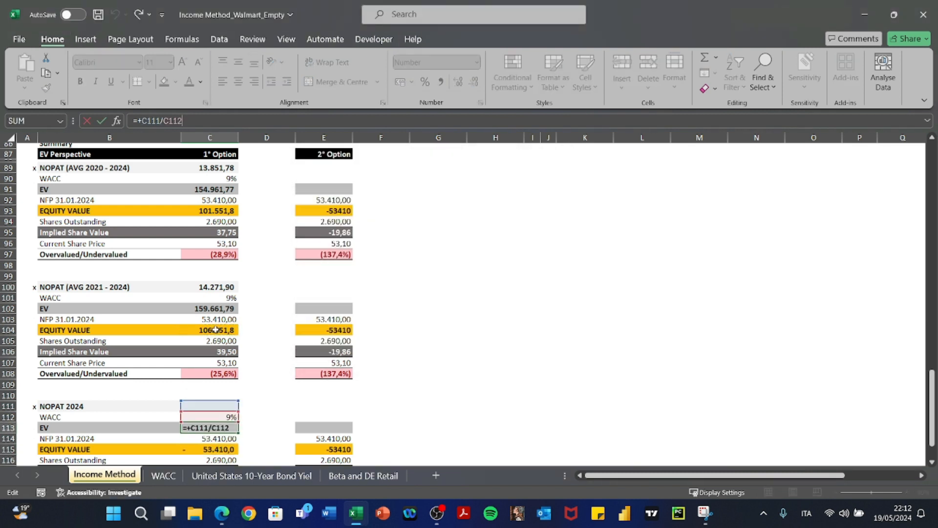
pyautogui.scroll(-1, 215, 329)
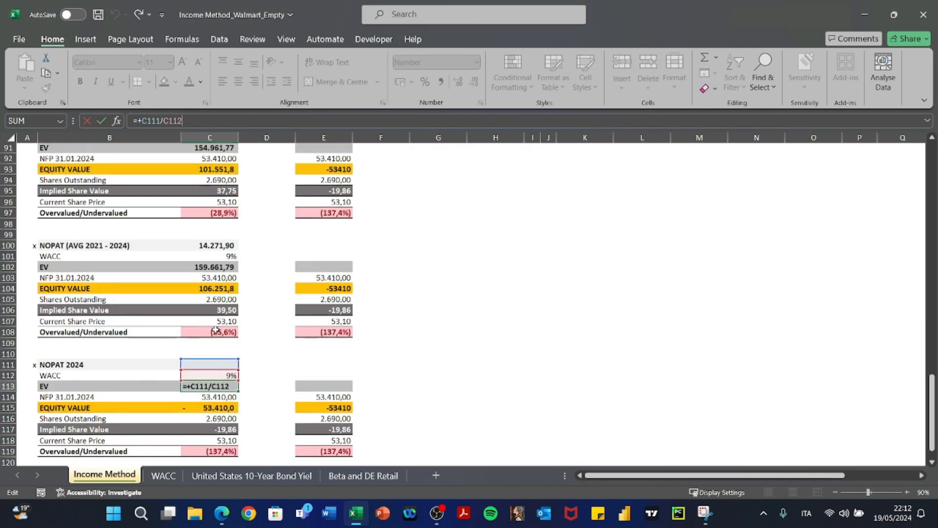
pyautogui.press('Return')
pyautogui.press('Up')
pyautogui.press('Up')
pyautogui.press('Up')
pyautogui.press('Up')
pyautogui.press('Up')
pyautogui.press('Up')
pyautogui.press('Up')
pyautogui.press('Up')
pyautogui.press('Up')
pyautogui.press('Up')
pyautogui.press('Up')
pyautogui.press('Up')
pyautogui.press('Up')
pyautogui.press('Down')
pyautogui.write('=+C100/C101')
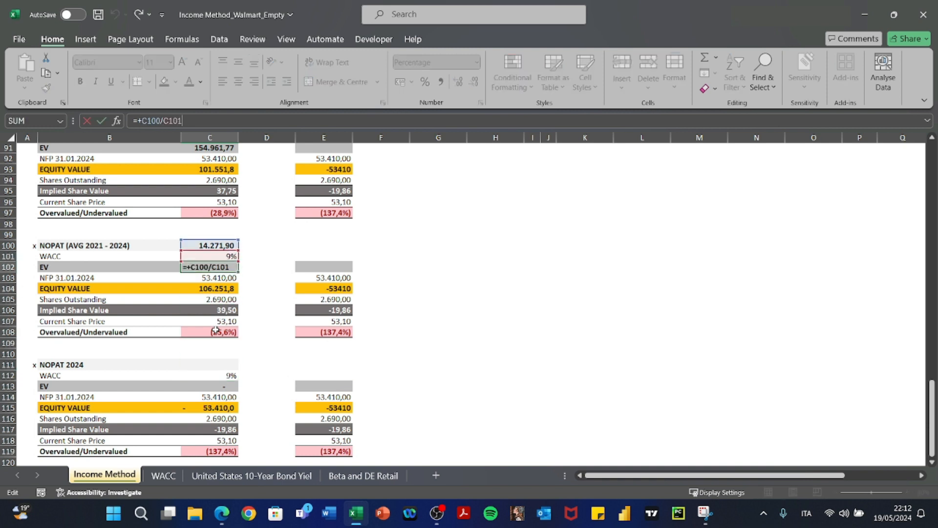
pyautogui.press('Return')
# Link the NOPAT 2024 value in C111 to the adjusted 31/01/2024 NOPAT with the formula +O82
pyautogui.press('Down')
pyautogui.press('Down')
pyautogui.press('Down')
pyautogui.press('Down')
pyautogui.press('Down')
pyautogui.press('Down')
pyautogui.press('Down')
pyautogui.press('Down')
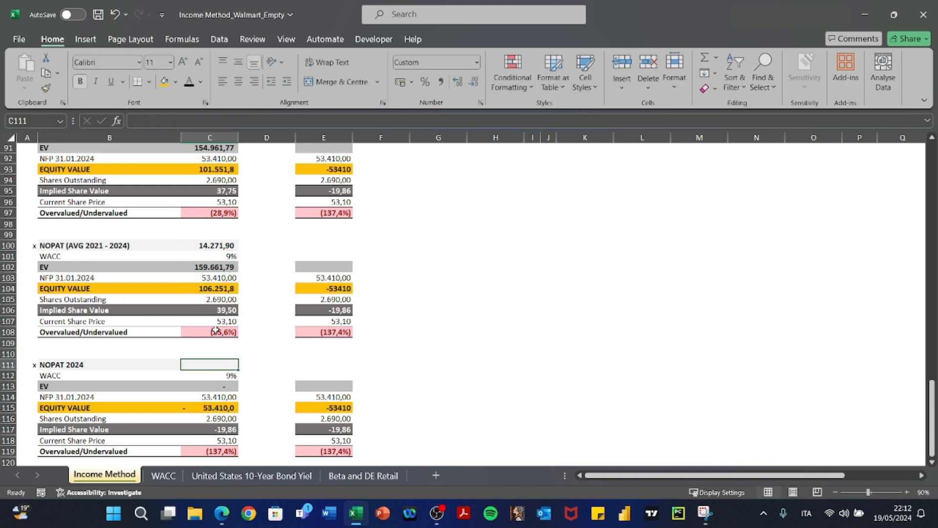
pyautogui.write('+')
pyautogui.press('Right')
pyautogui.press('Right')
pyautogui.press('Right')
pyautogui.press('Right')
pyautogui.press('Up')
pyautogui.press('Up')
pyautogui.press('Up')
pyautogui.press('Up')
pyautogui.press('Up')
pyautogui.press('Up')
pyautogui.press('Up')
pyautogui.press('Up')
pyautogui.press('Up')
pyautogui.press('Up')
pyautogui.press('Up')
pyautogui.press('Up')
pyautogui.press('Up')
pyautogui.press('Up')
pyautogui.press('Up')
pyautogui.press('Up')
pyautogui.press('Up')
pyautogui.press('Up')
pyautogui.press('Up')
pyautogui.press('Up')
pyautogui.press('Right')
pyautogui.press('Right')
pyautogui.press('Right')
pyautogui.press('Right')
pyautogui.press('Right')
pyautogui.press('Right')
pyautogui.press('Right')
pyautogui.press('Down')
pyautogui.press('Right')
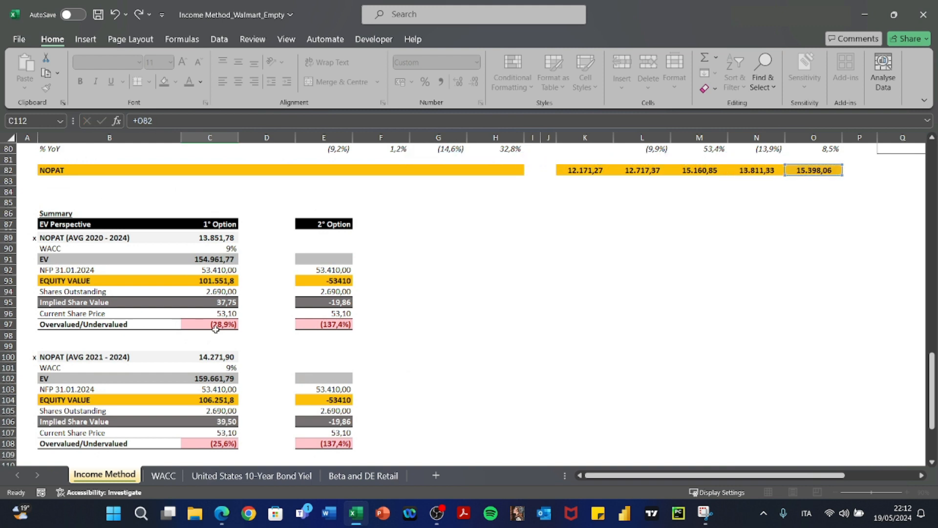
# Confirm the NOPAT 2024 link in C111 and check the block's first-option formulas from WACC to Current Share Price
pyautogui.press('Return')
pyautogui.scroll(-3, 216, 329)
pyautogui.press('Down')
pyautogui.press('Down')
pyautogui.press('Down')
pyautogui.press('Down')
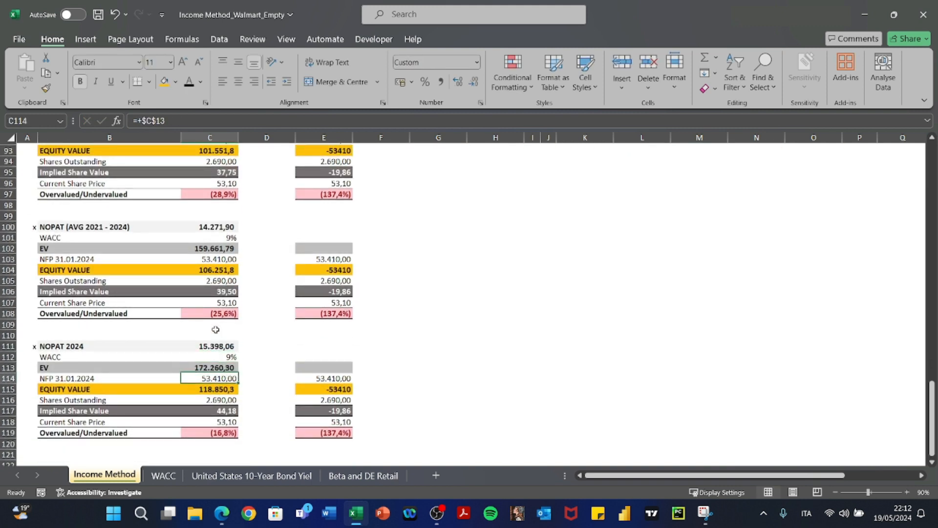
pyautogui.press('Down')
pyautogui.press('Down')
pyautogui.press('Down')
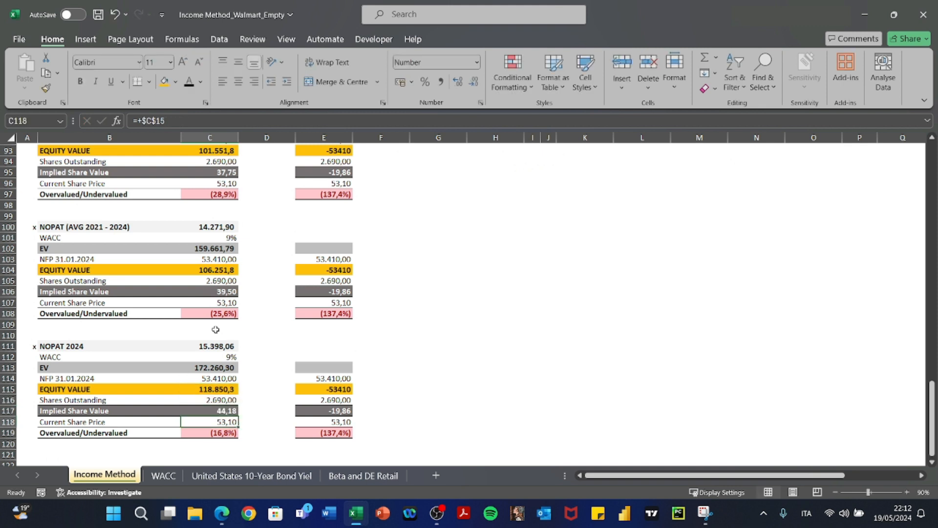
pyautogui.press('Up')
pyautogui.press('Up')
pyautogui.press('Up')
pyautogui.press('Up')
pyautogui.press('Up')
pyautogui.press('Up')
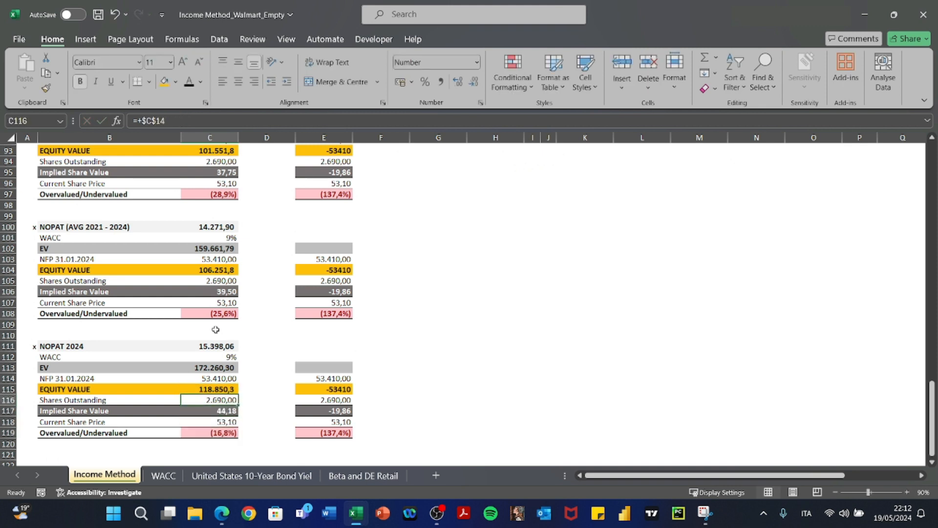
pyautogui.press('Up')
# Review the first-option Overvalued/Undervalued results of the three NOPAT blocks against the input assumptions and adjusted income statement
pyautogui.scroll(4, 215, 329)
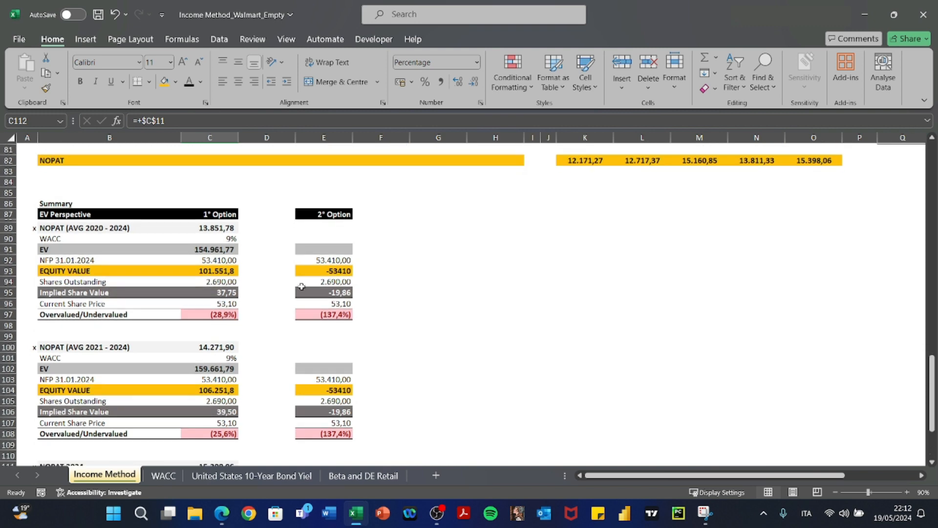
pyautogui.scroll(19, 302, 287)
pyautogui.scroll(8, 301, 286)
pyautogui.scroll(-6, 301, 286)
pyautogui.scroll(5, 302, 287)
pyautogui.scroll(-20, 302, 287)
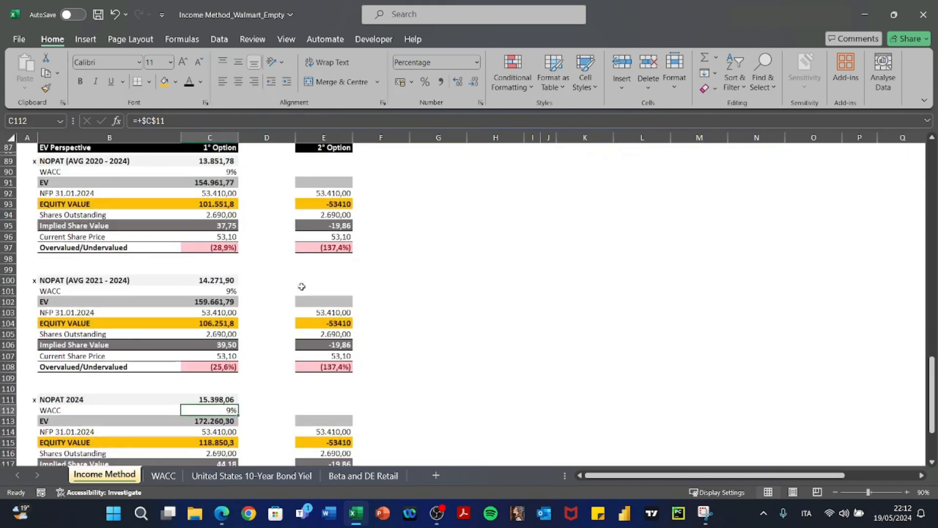
pyautogui.moveTo(97, 251); pyautogui.dragTo(206, 249)
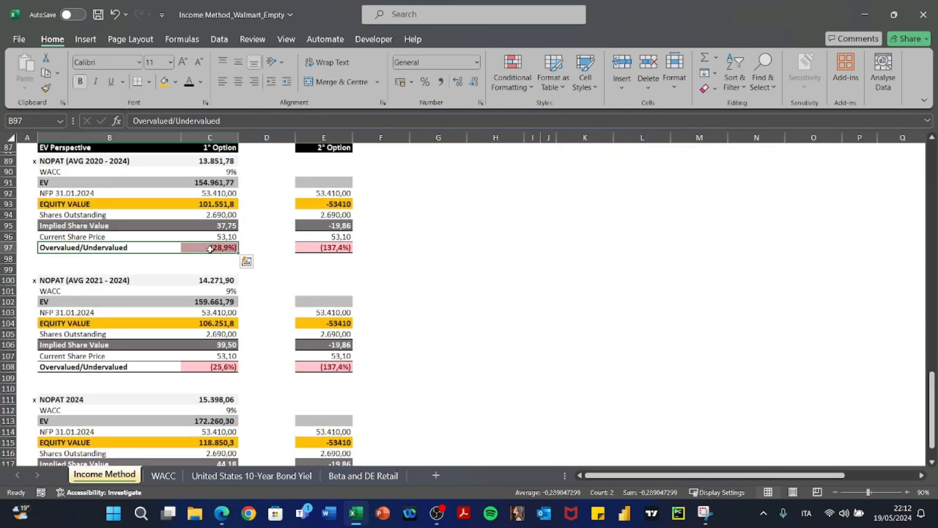
pyautogui.scroll(-1, 236, 354)
pyautogui.scroll(-3, 236, 356)
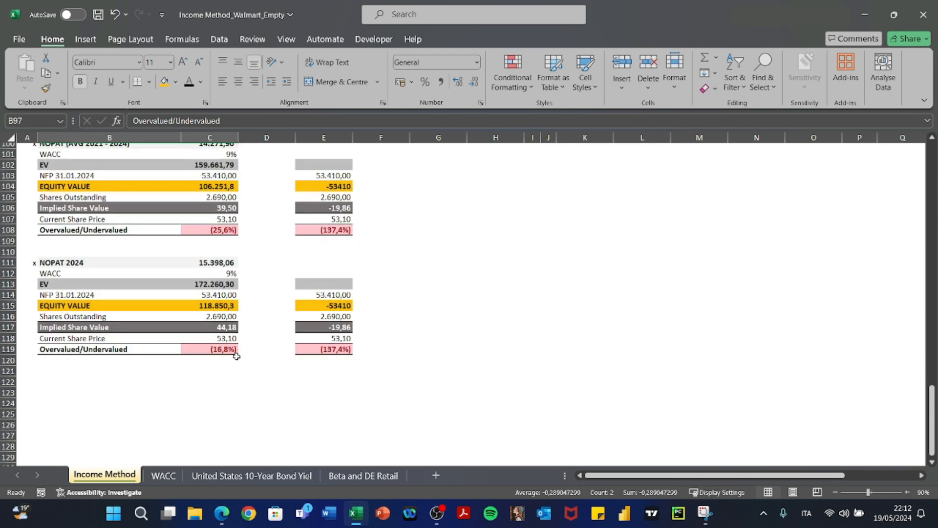
pyautogui.scroll(20, 236, 356)
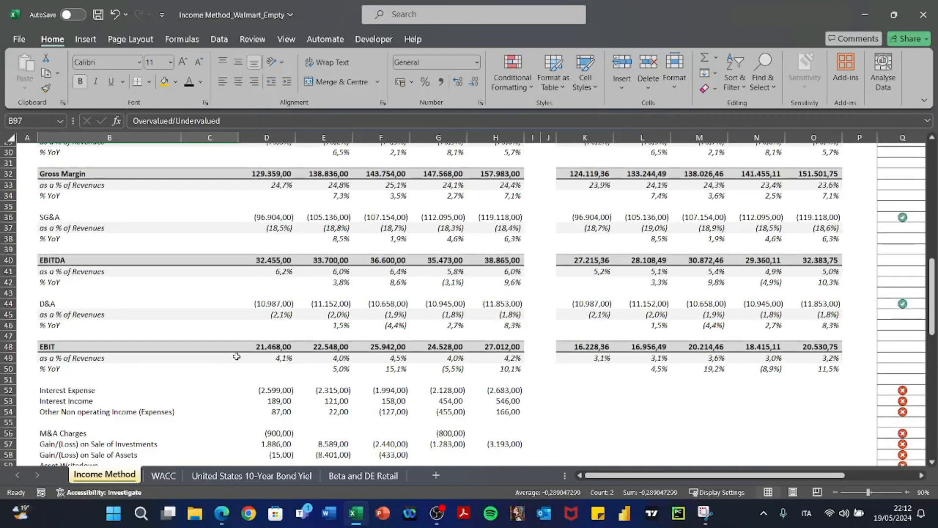
pyautogui.scroll(10, 236, 356)
pyautogui.scroll(-20, 231, 288)
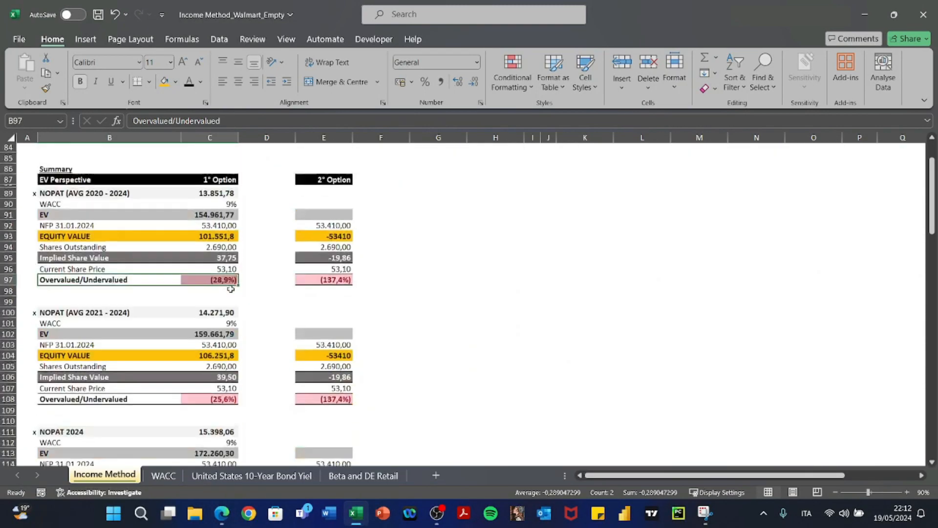
# Set Extraordinary Items as % of Revenues in C19 to 0,5%
pyautogui.scroll(20, 231, 289)
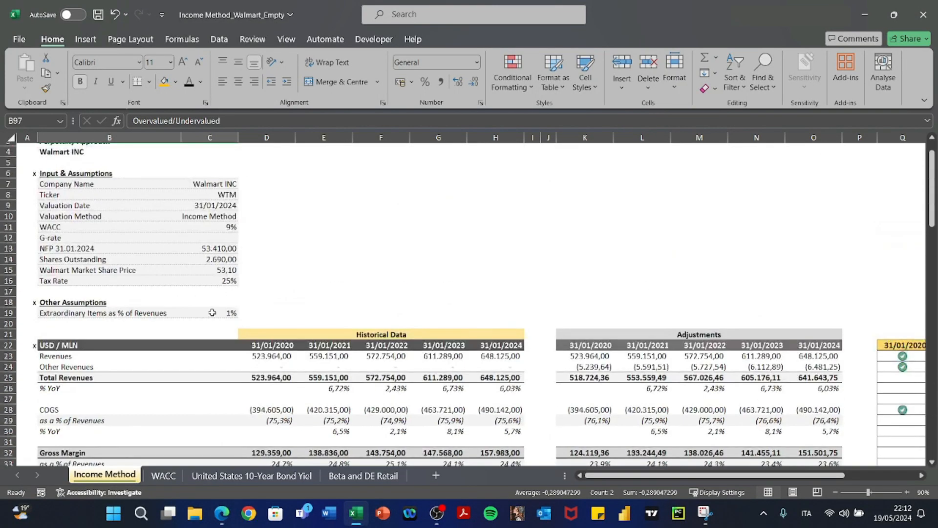
pyautogui.click(212, 312)
pyautogui.write('0,5')
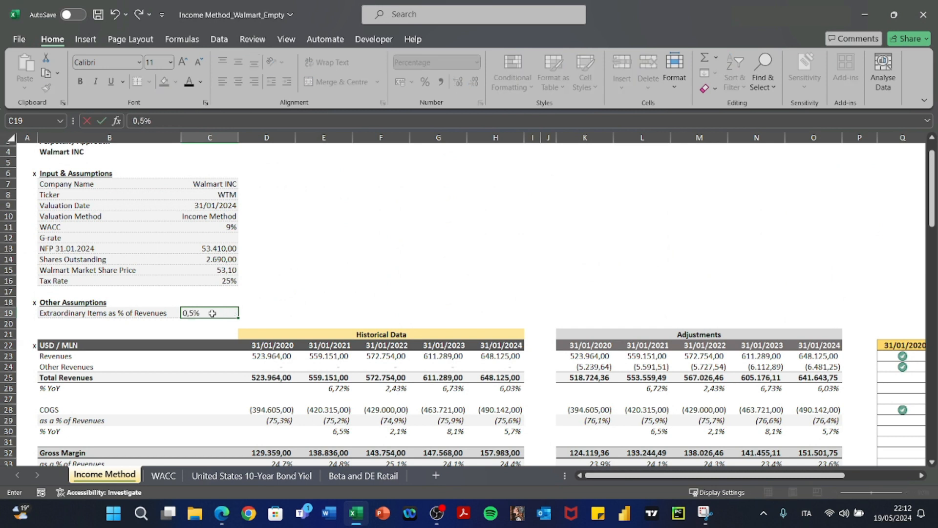
pyautogui.press('Return')
# Examine the updated valuation blocks, checking the Implied Share Value of NOPAT (AVG 2020 - 2024) in C95 and NOPAT 2024 in C117
pyautogui.scroll(-20, 213, 313)
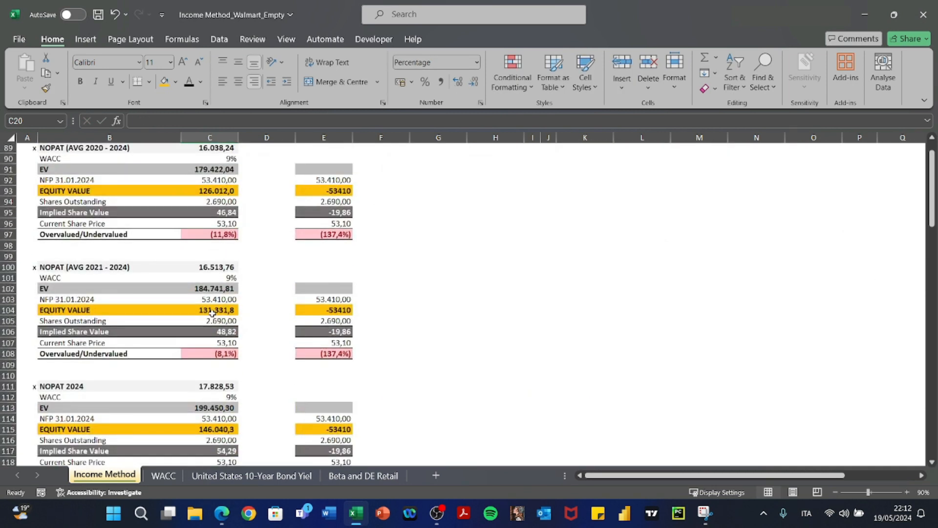
pyautogui.scroll(-5, 213, 313)
pyautogui.scroll(5, 212, 313)
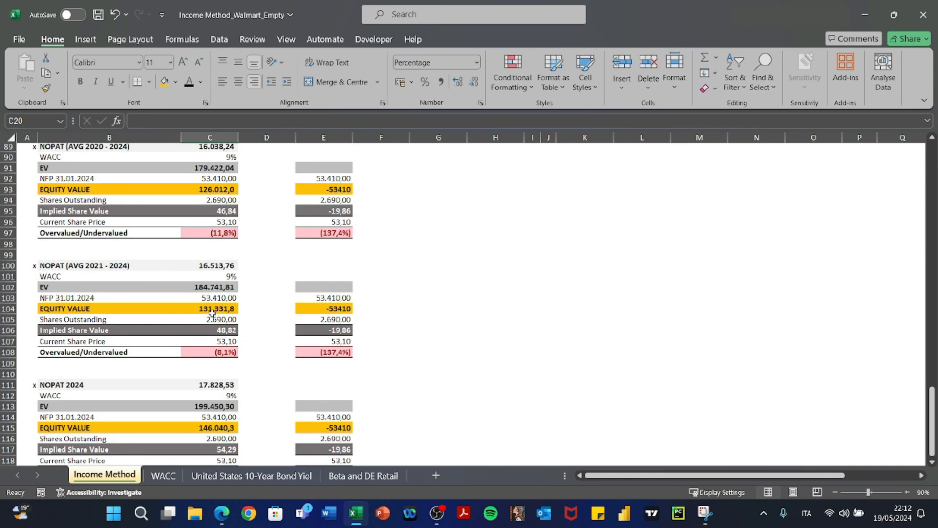
pyautogui.click(230, 212)
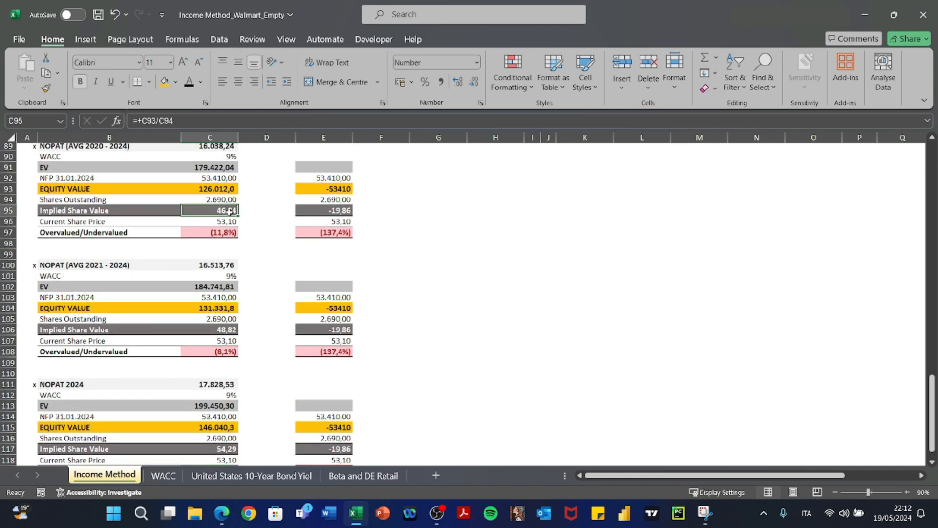
pyautogui.scroll(-1, 286, 259)
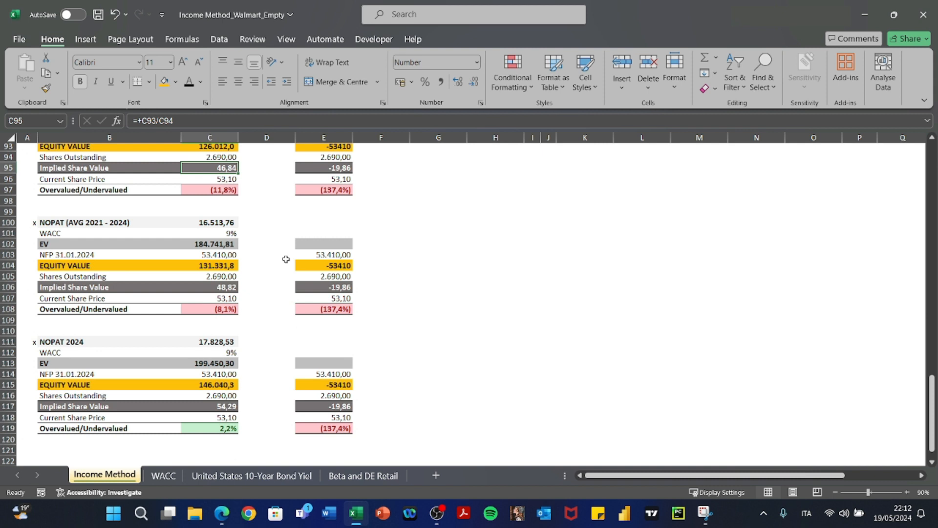
pyautogui.click(207, 410)
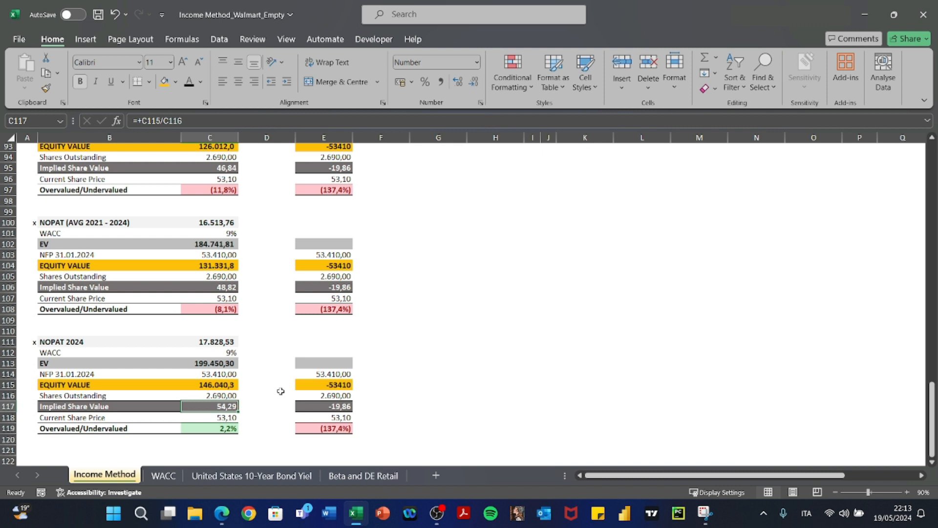
# Switch to the Edge browser and look up Walmart's share price for Dec 29, 23 on its Yahoo Finance chart
pyautogui.hotkey('alt', 'Tab')
pyautogui.press('Right')
pyautogui.press('Left')
pyautogui.press('Down')
pyautogui.press('Right')
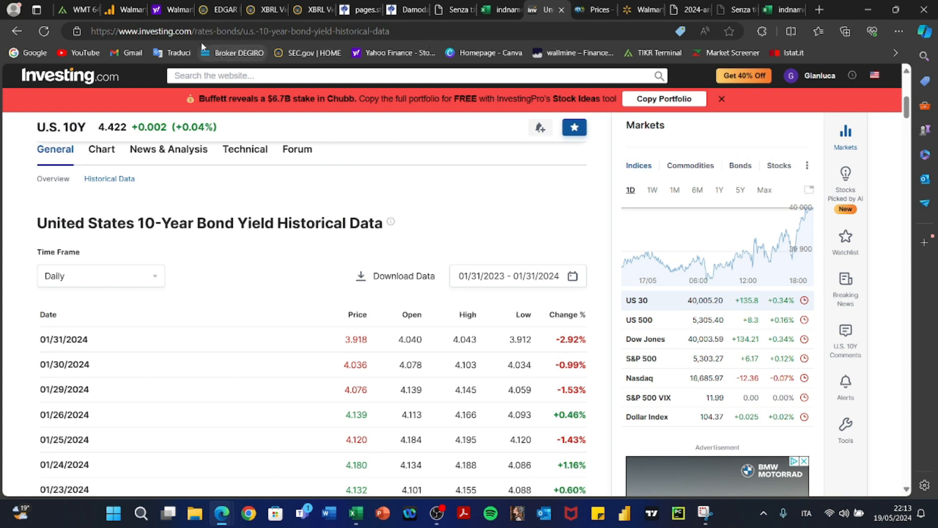
pyautogui.click(169, 10)
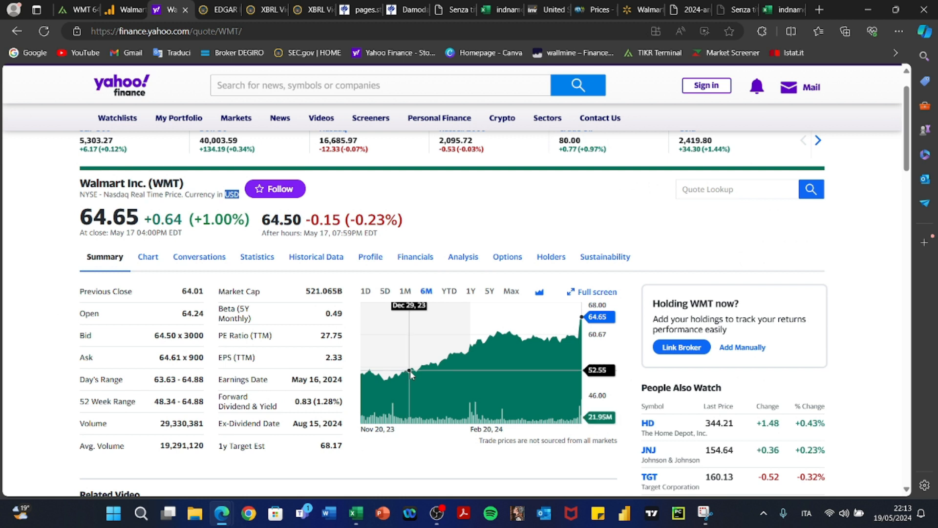
# Switch back to the Income Method_Walmart_Empty workbook in Excel and set the Walmart Market Share Price in C15 to 52,55
pyautogui.hotkey('alt', 'Tab')
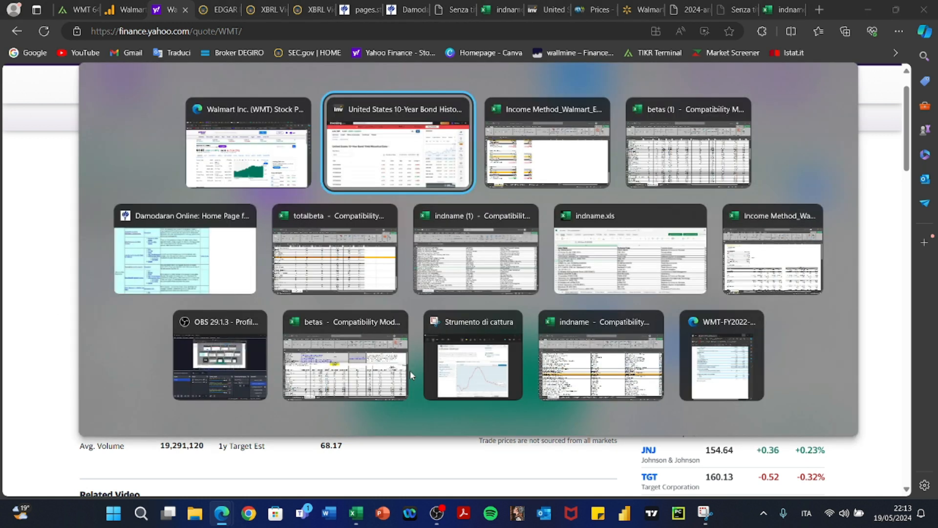
pyautogui.press('Down')
pyautogui.press('Left')
pyautogui.press('Up')
pyautogui.press('Down')
pyautogui.press('Right')
pyautogui.press('Up')
pyautogui.press('Right')
pyautogui.scroll(20, 345, 287)
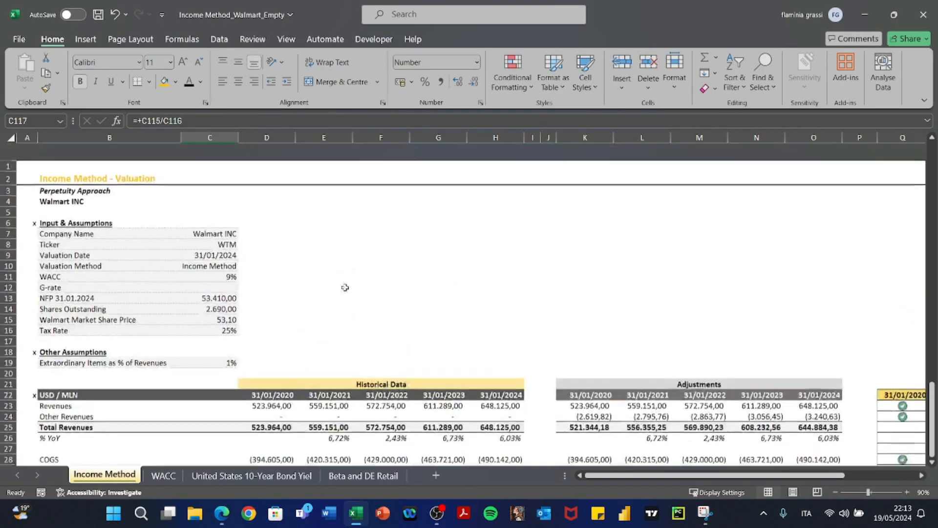
pyautogui.click(222, 301)
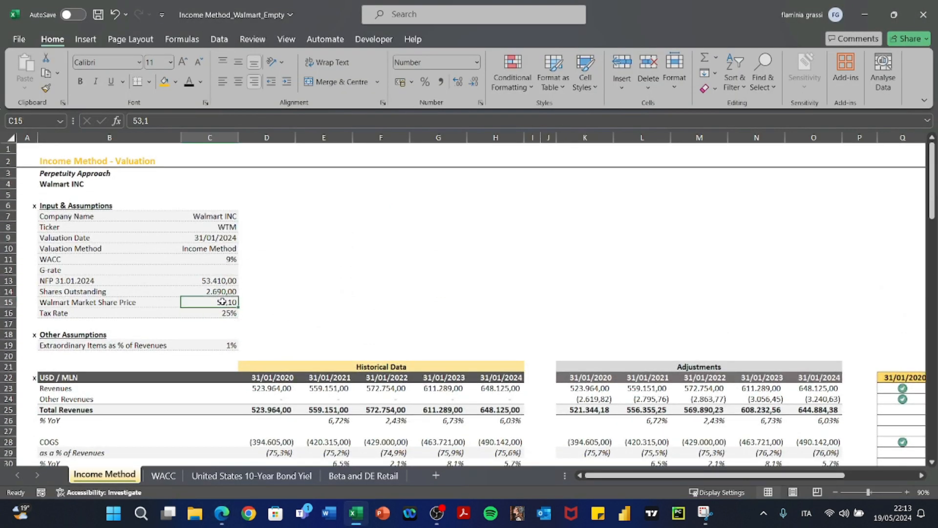
pyautogui.write('52,55')
pyautogui.press('Return')
# Review the first-option results in C87:C119 across all three NOPAT blocks
pyautogui.scroll(-20, 222, 302)
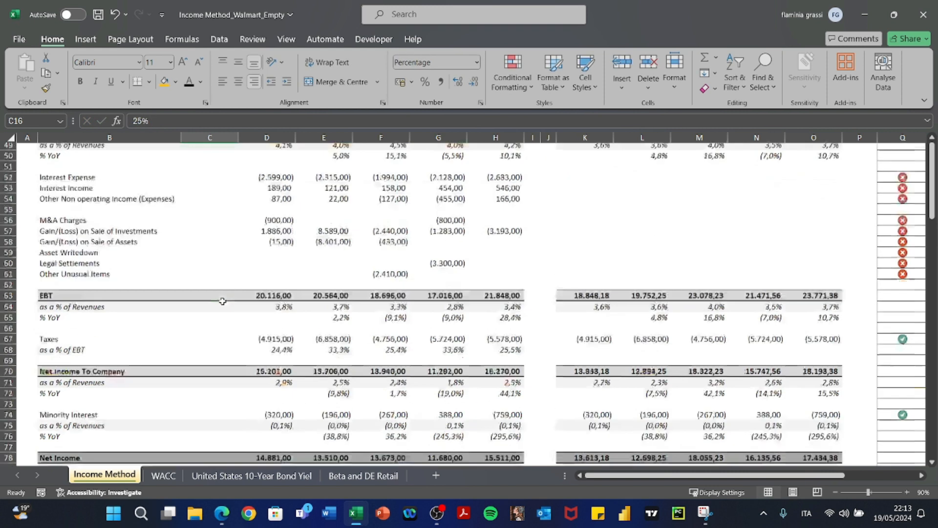
pyautogui.scroll(5, 222, 301)
pyautogui.moveTo(215, 193); pyautogui.dragTo(221, 438)
pyautogui.scroll(3, 221, 438)
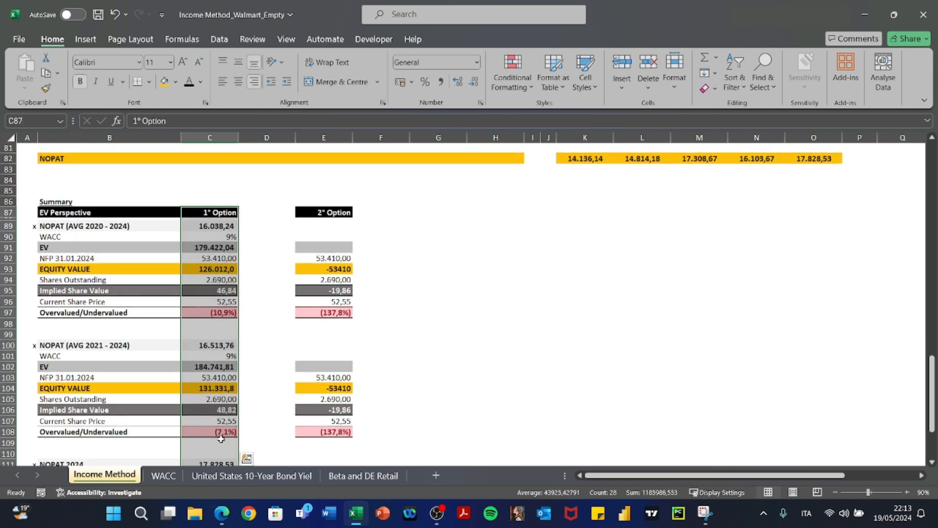
pyautogui.scroll(-1, 221, 438)
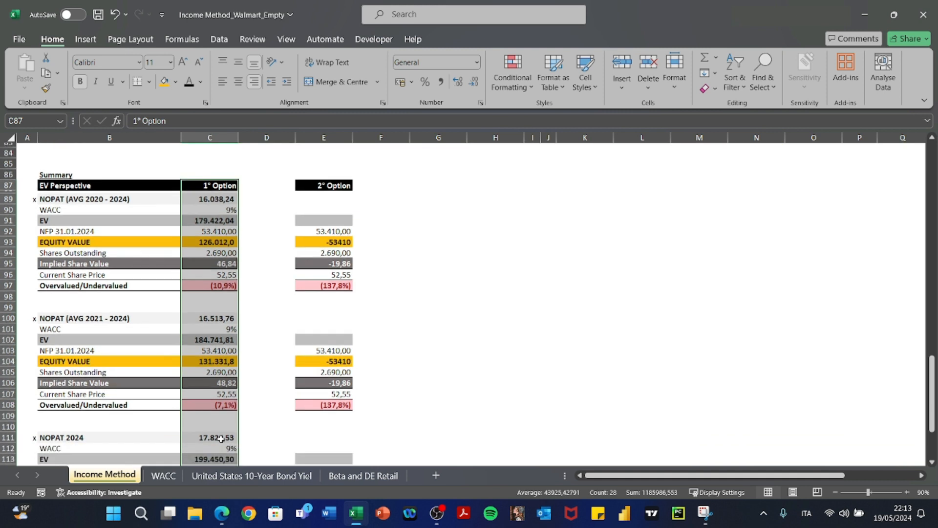
pyautogui.scroll(-3, 221, 438)
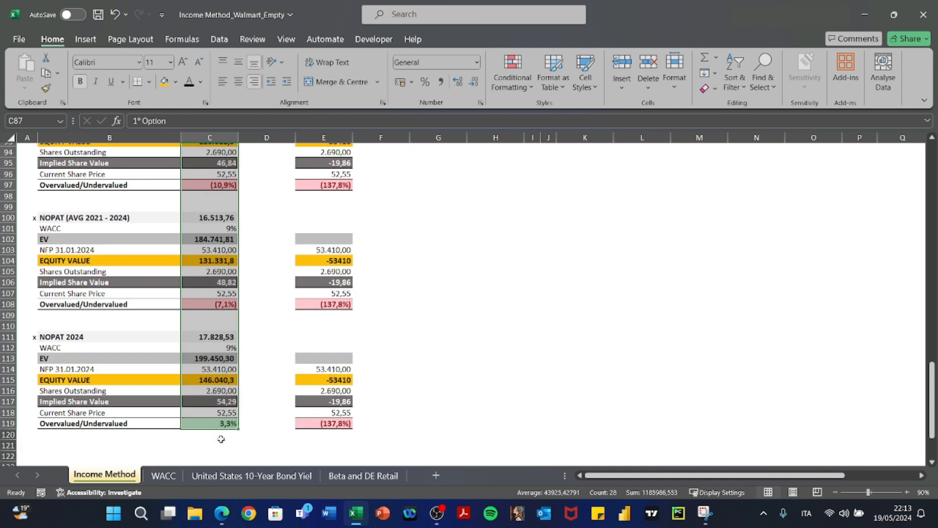
# Compare the second-option EQUITY VALUE formula in E93 with the first-option one in C93
pyautogui.scroll(4, 221, 438)
pyautogui.click(343, 251)
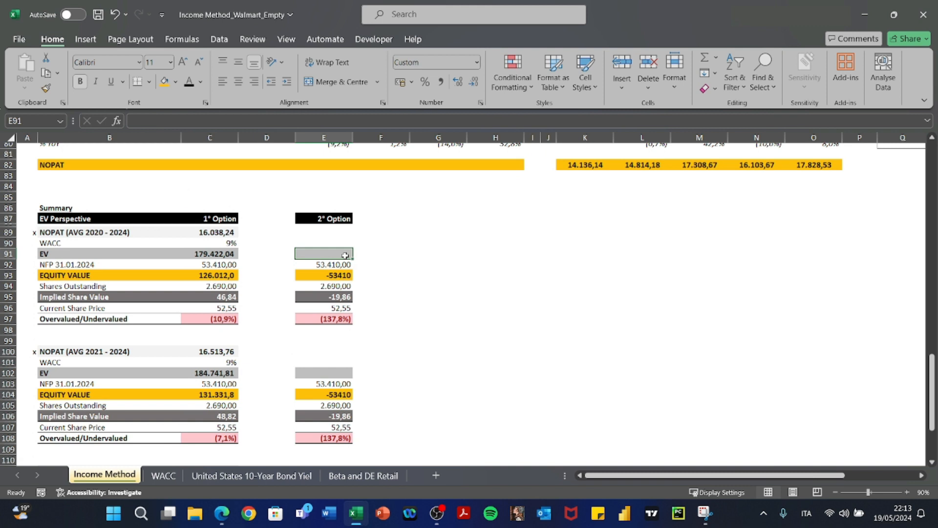
pyautogui.press('Left')
pyautogui.press('Left')
pyautogui.press('Down')
pyautogui.press('Down')
pyautogui.press('Right')
pyautogui.press('Right')
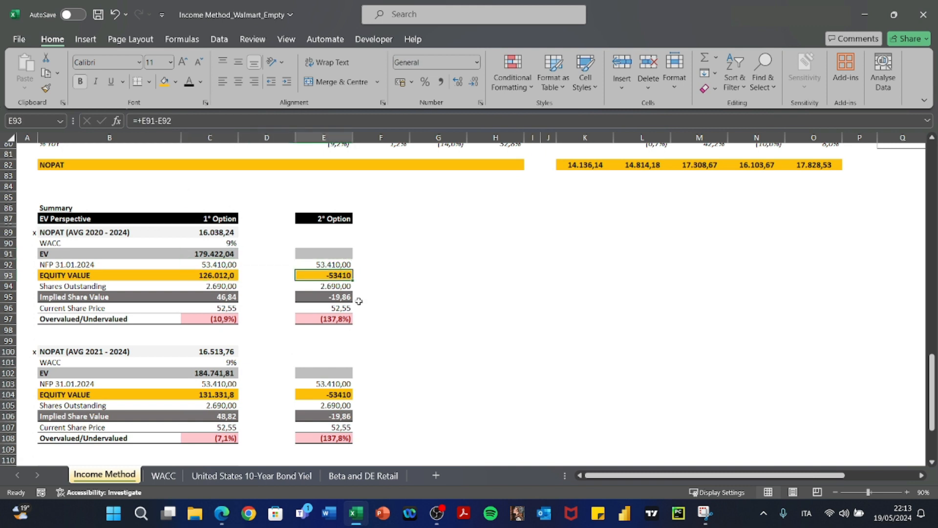
pyautogui.press('Left')
pyautogui.press('Left')
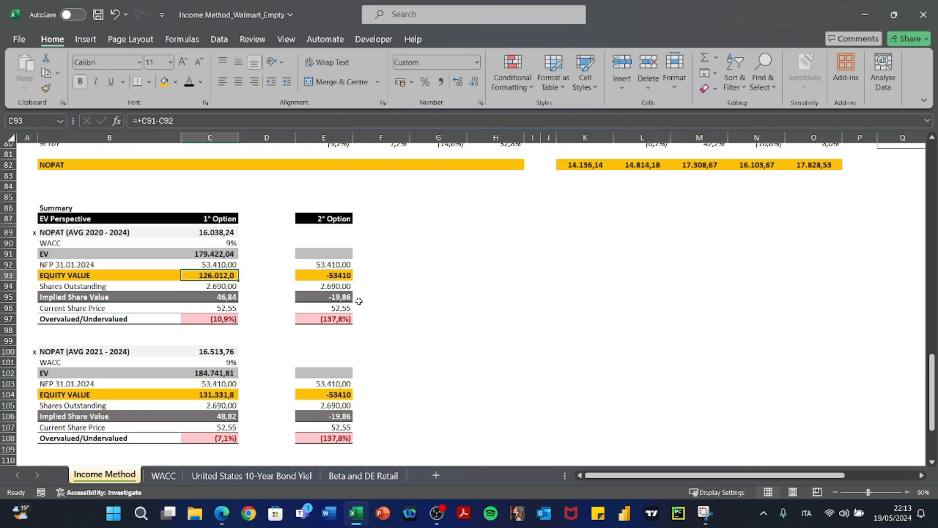
# Begin the second-option EV formula in E91 by multiplying the average 2020 - 2024 NOPAT by one plus the G-rate: +C89*(1+C12
pyautogui.press('Right')
pyautogui.press('Right')
pyautogui.press('Up')
pyautogui.press('Up')
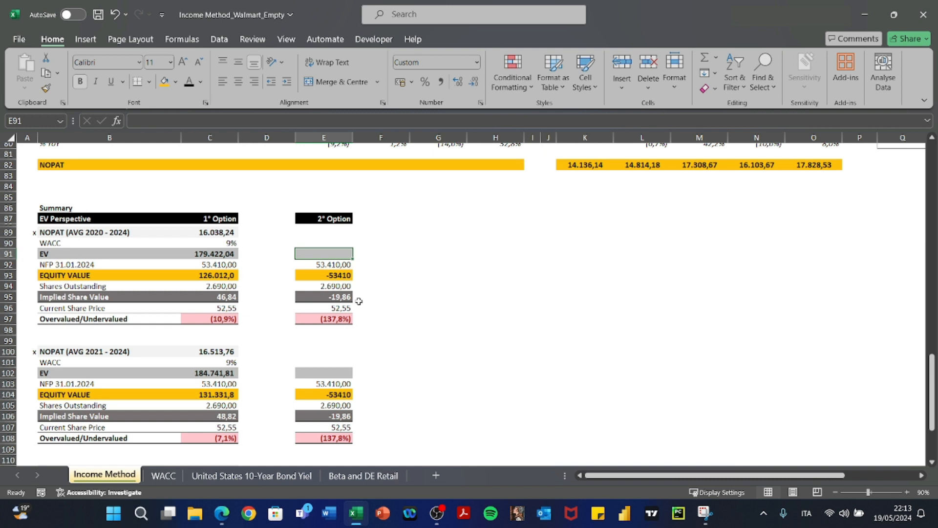
pyautogui.write('+')
pyautogui.press('Left')
pyautogui.press('Left')
pyautogui.press('Up')
pyautogui.press('Up')
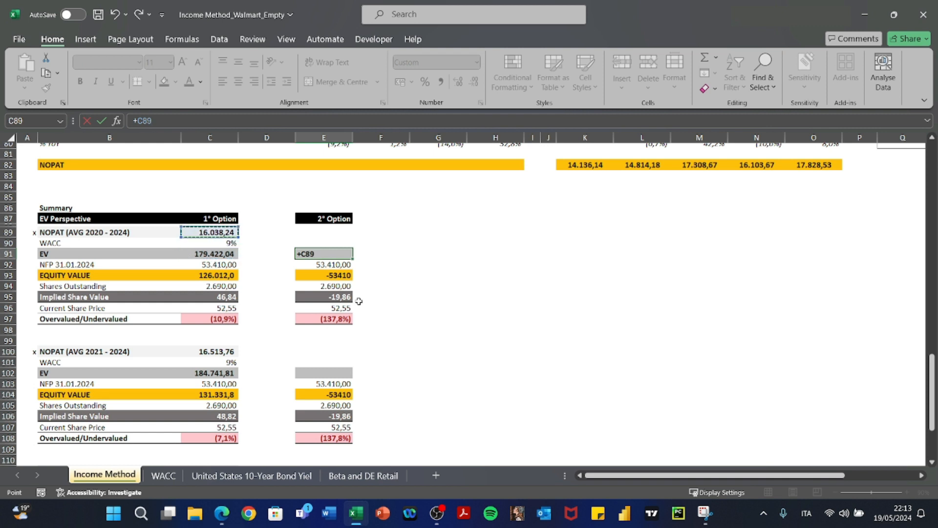
pyautogui.write('*(1+')
pyautogui.hotkey('ctrl', 'Left')
pyautogui.hotkey('ctrl', 'Left')
pyautogui.hotkey('ctrl', 'Left')
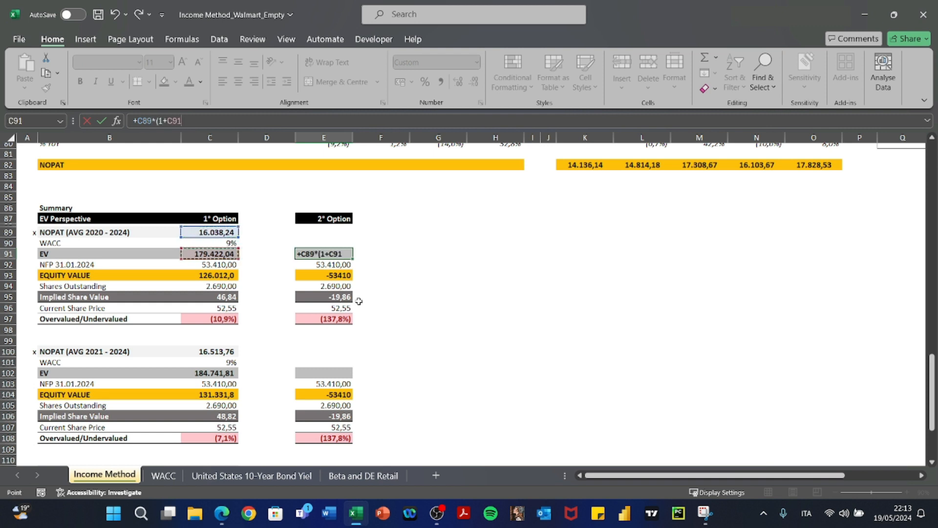
pyautogui.hotkey('ctrl', 'Up')
pyautogui.hotkey('ctrl', 'Up')
pyautogui.hotkey('ctrl', 'Up')
pyautogui.hotkey('ctrl', 'Up')
pyautogui.press('Down')
pyautogui.press('Down')
pyautogui.press('Down')
pyautogui.press('Down')
pyautogui.press('Down')
pyautogui.press('Right')
pyautogui.press('Right')
pyautogui.press('Down')
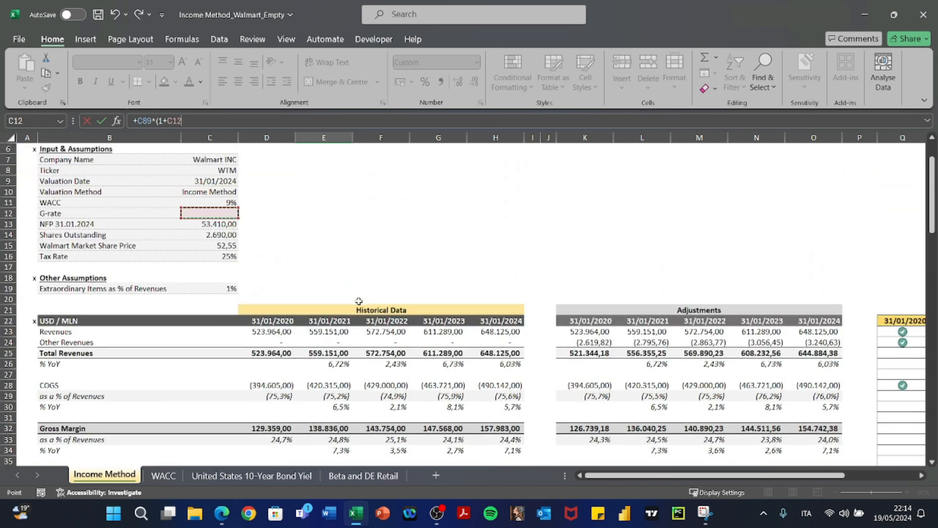
# Complete the EV formula in E91 by dividing by WACC minus G-rate, giving +C89*(1+C12)/(C11-C12)
pyautogui.write(')/')
pyautogui.click(214, 205)
pyautogui.press('BackSpace')
pyautogui.press('BackSpace')
pyautogui.press('BackSpace')
pyautogui.write('(')
pyautogui.click(216, 201)
pyautogui.write('-')
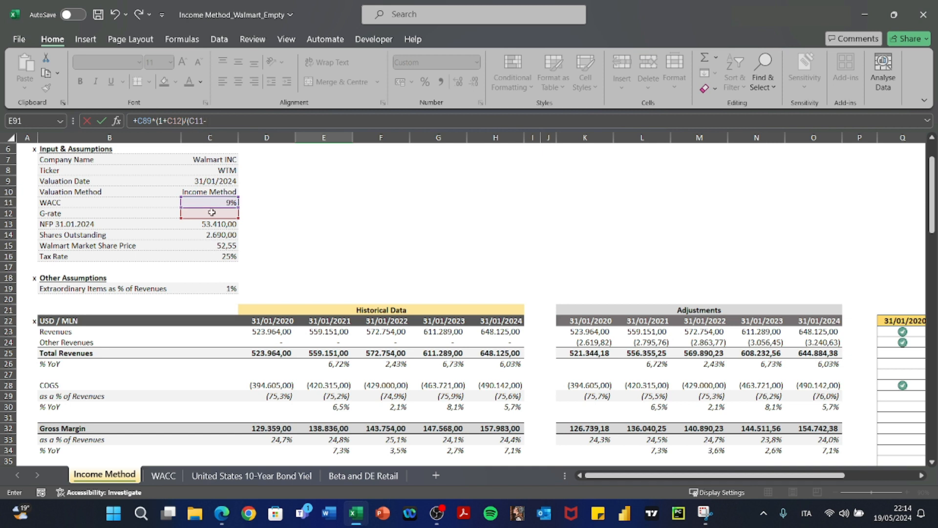
pyautogui.click(212, 212)
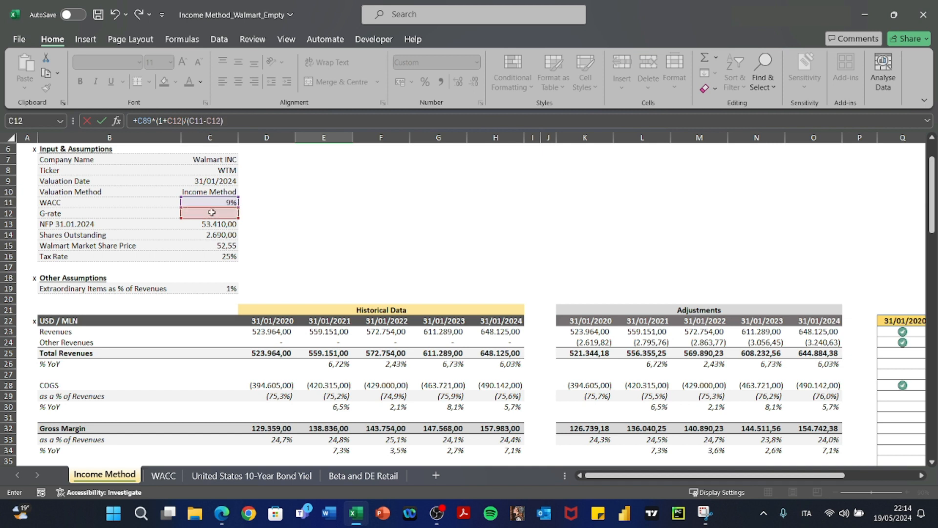
pyautogui.write(')')
pyautogui.press('Return')
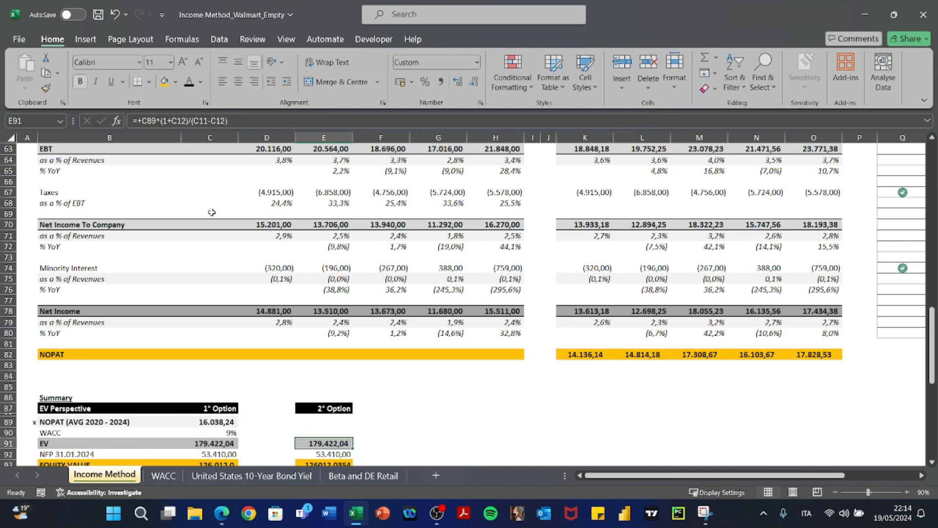
# Compare the first-option EV formula in C91 with the second-option EV formula in E91
pyautogui.scroll(-6, 211, 212)
pyautogui.moveTo(219, 218); pyautogui.dragTo(215, 423)
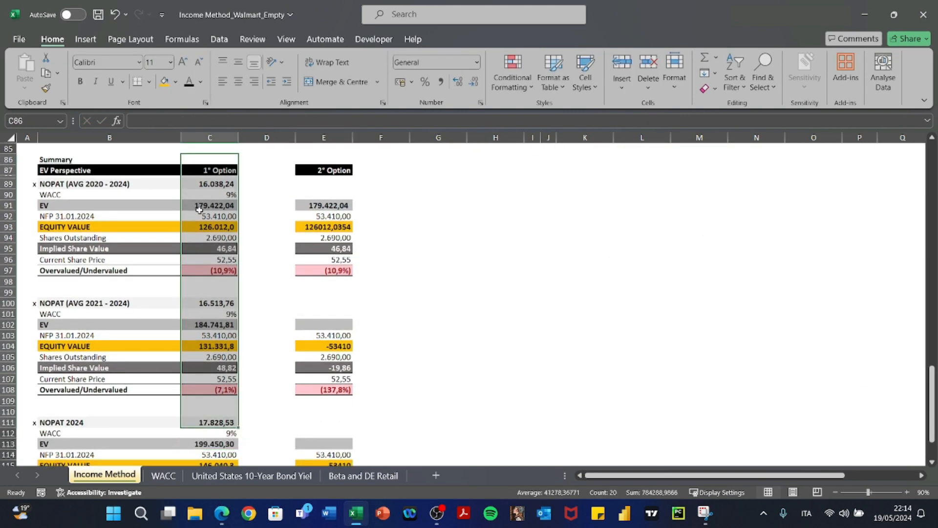
pyautogui.click(200, 205)
pyautogui.doubleClick(202, 205)
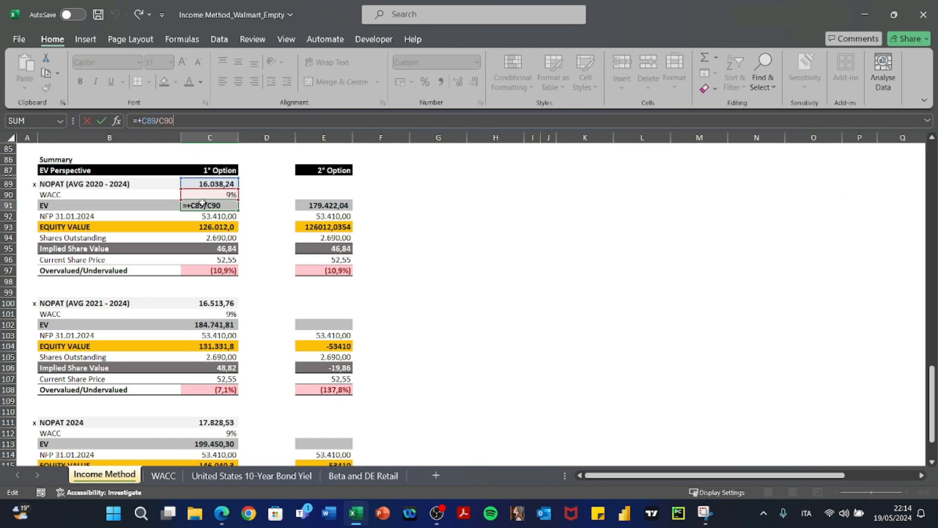
pyautogui.press('Escape')
pyautogui.press('Right')
pyautogui.press('Right')
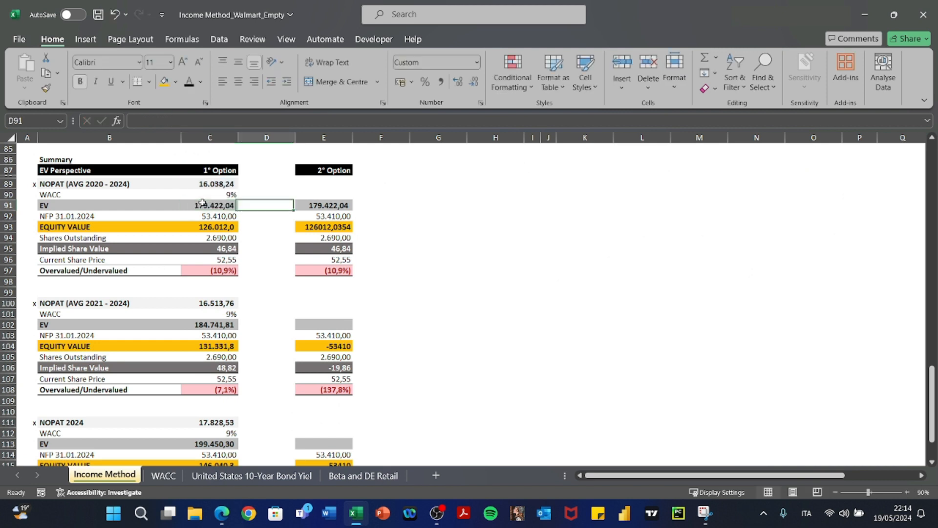
pyautogui.press('F2')
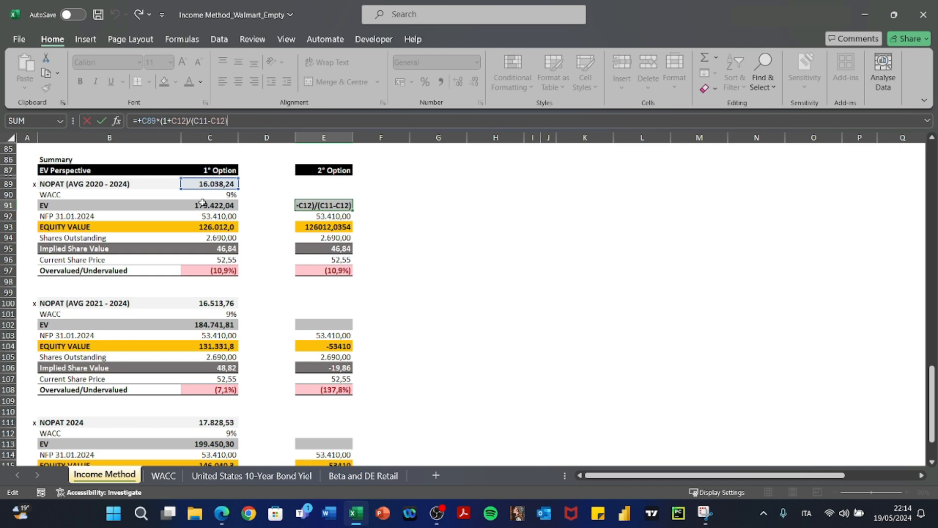
pyautogui.click(202, 202)
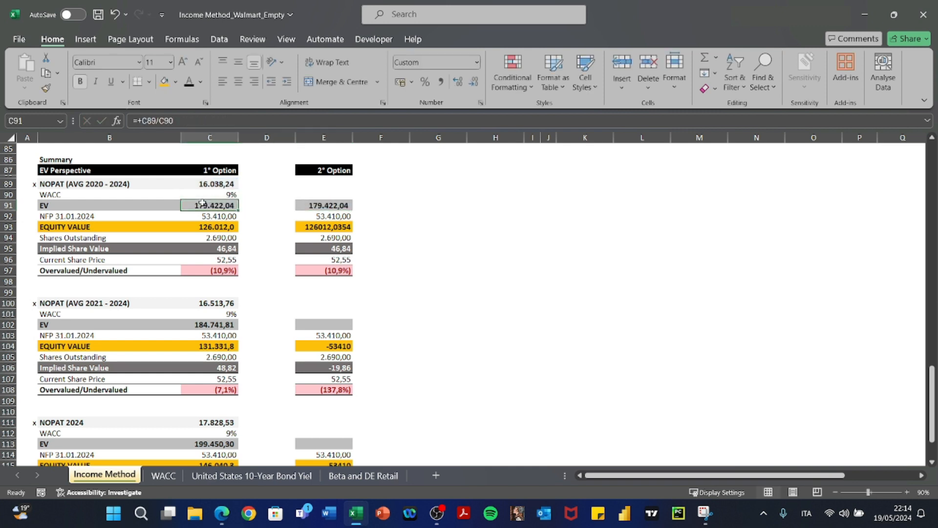
# Check the average 2020 - 2024 NOPAT formula in C89 and how the second-option EV in E91 uses it
pyautogui.press('Up')
pyautogui.press('Up')
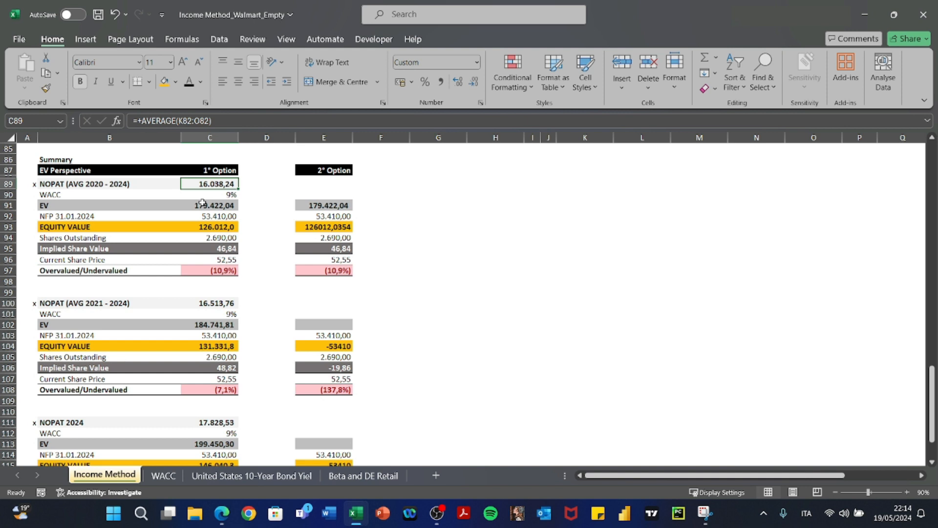
pyautogui.press('Down')
pyautogui.press('Down')
pyautogui.press('Right')
pyautogui.press('Right')
pyautogui.press('F2')
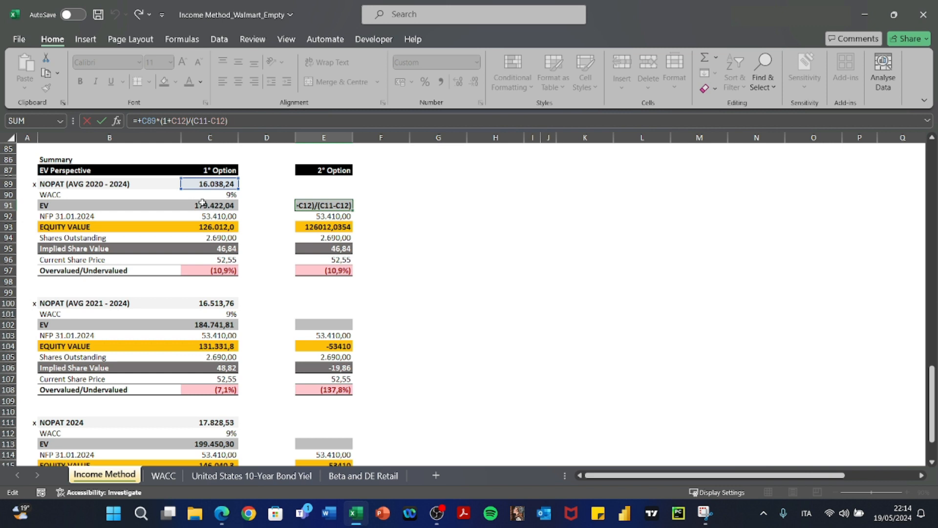
pyautogui.hotkey('ctrl', 'Return')
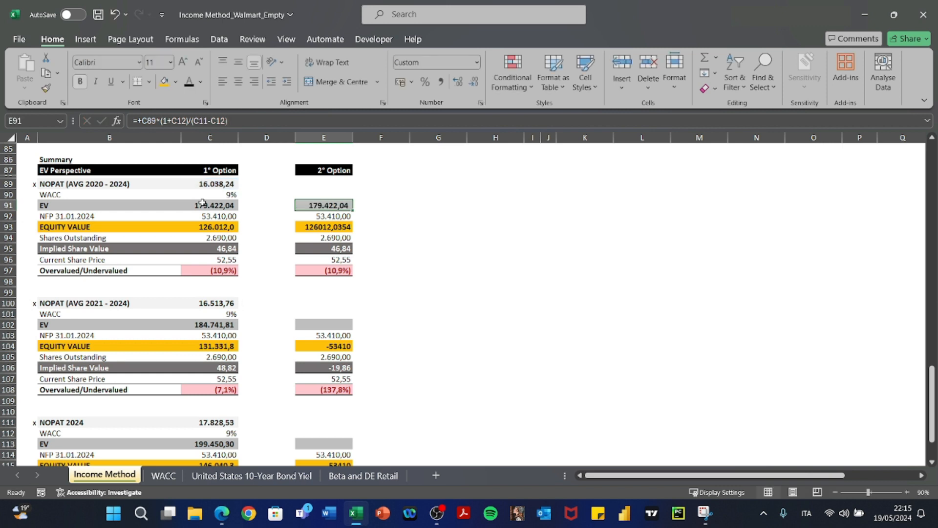
# Recheck the growth-adjusted EV formula in E91 against the NOPAT average in C89 of the first block
pyautogui.press('Left')
pyautogui.press('Left')
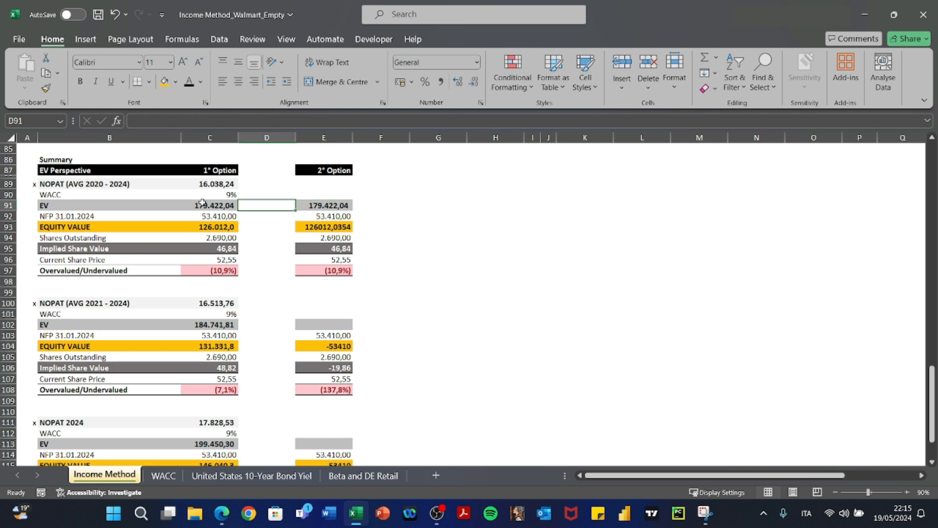
pyautogui.press('Right')
pyautogui.press('Right')
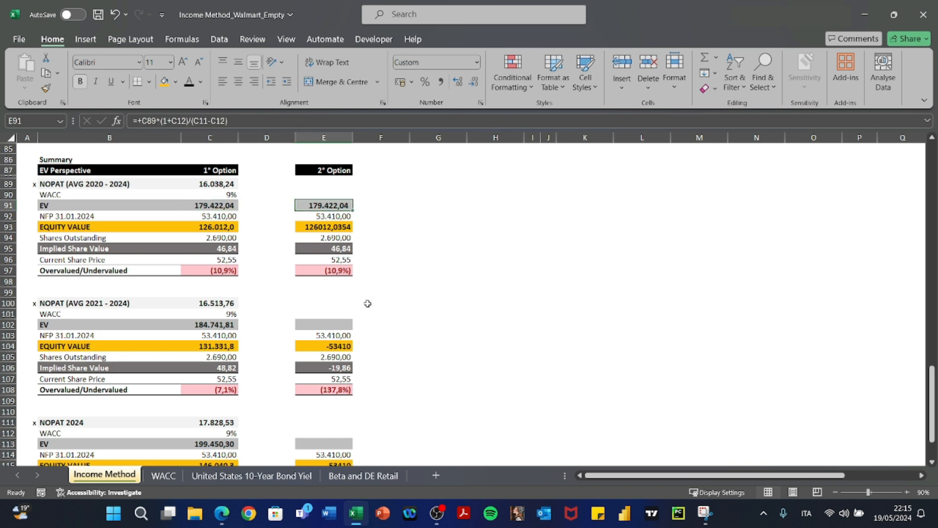
pyautogui.press('F2')
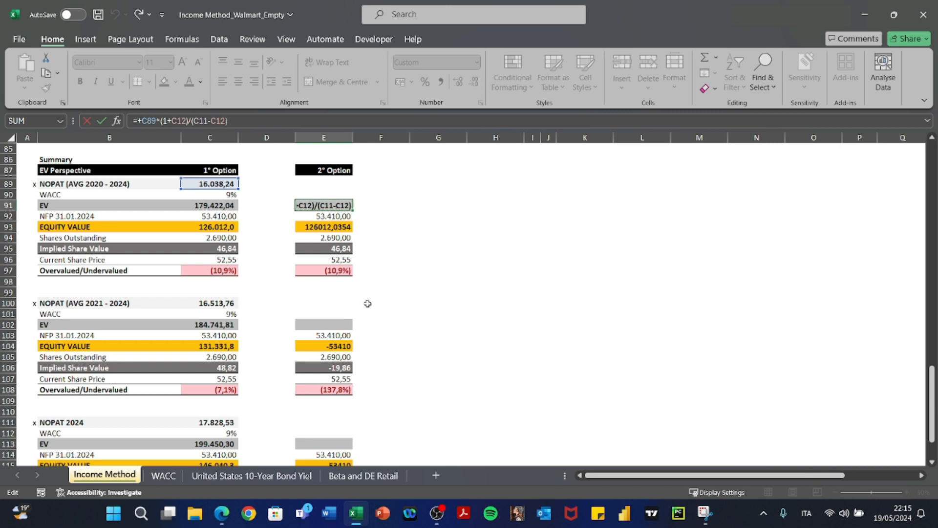
pyautogui.press('Return')
pyautogui.press('Up')
pyautogui.press('Left')
pyautogui.press('Left')
pyautogui.press('Up')
pyautogui.press('Up')
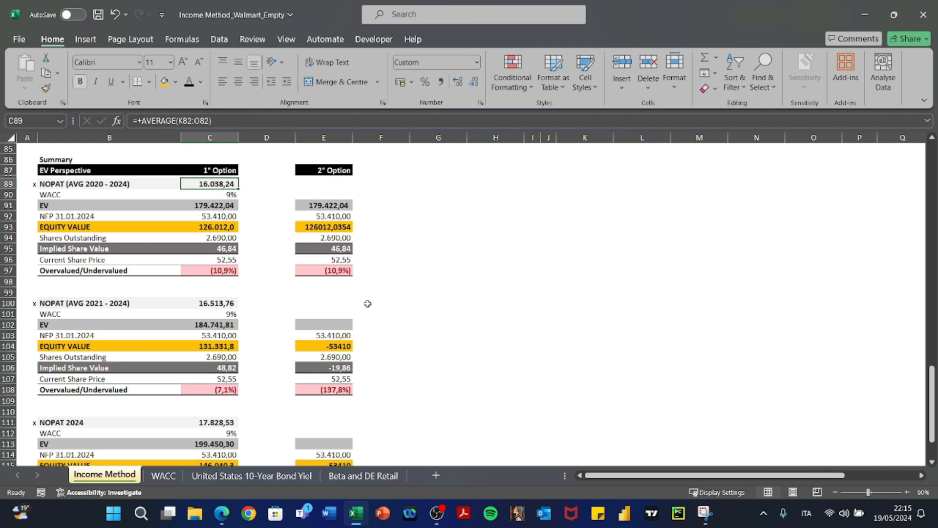
pyautogui.press('F2')
pyautogui.press('Escape')
pyautogui.press('Right')
pyautogui.press('Right')
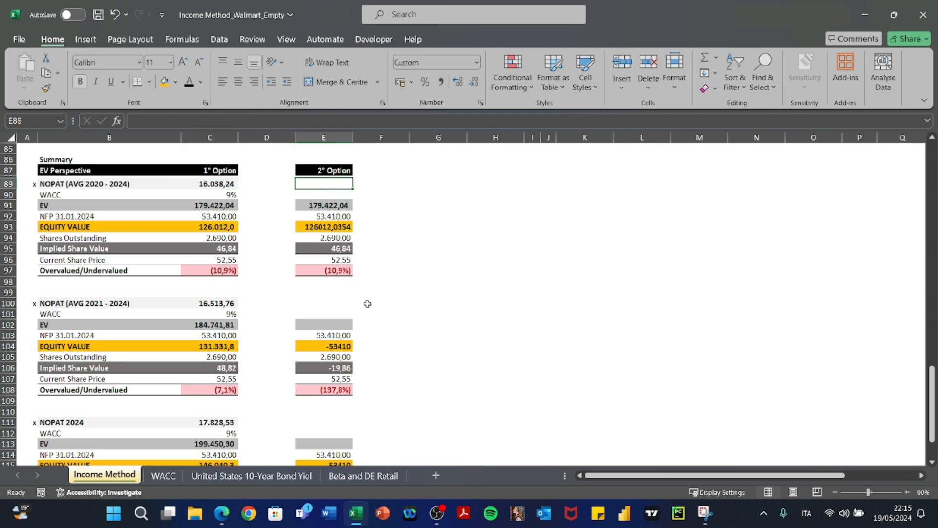
# Go to the empty G-rate cell C12 in the Input & Assumptions block at the start of the sheet
pyautogui.press('Left')
pyautogui.press('Left')
pyautogui.press('Left')
pyautogui.press('Left')
pyautogui.hotkey('ctrl', 'Up')
pyautogui.hotkey('ctrl', 'Up')
pyautogui.hotkey('ctrl', 'Up')
pyautogui.hotkey('ctrl', 'Up')
pyautogui.hotkey('ctrl', 'Up')
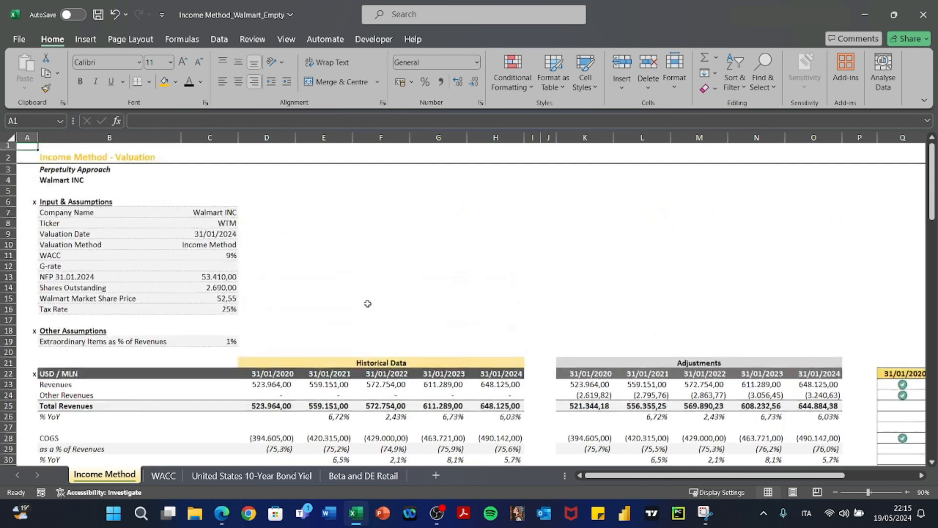
pyautogui.press('Down')
pyautogui.press('Down')
pyautogui.press('Down')
pyautogui.press('Down')
pyautogui.press('Right')
pyautogui.press('Right')
pyautogui.press('Down')
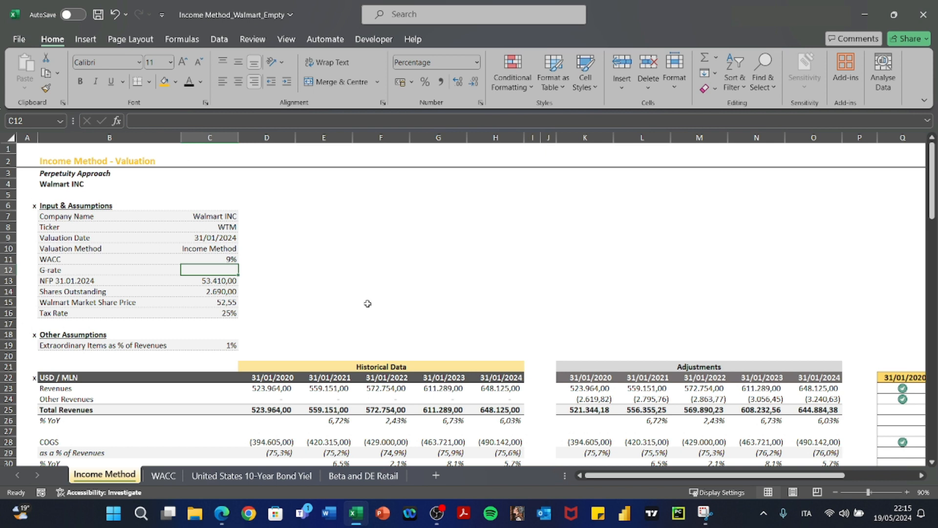
# Switch to Edge, close the country selector on the OECD Inflation forecast chart and read the United States value for Q4-2025
pyautogui.hotkey('alt', 'Tab')
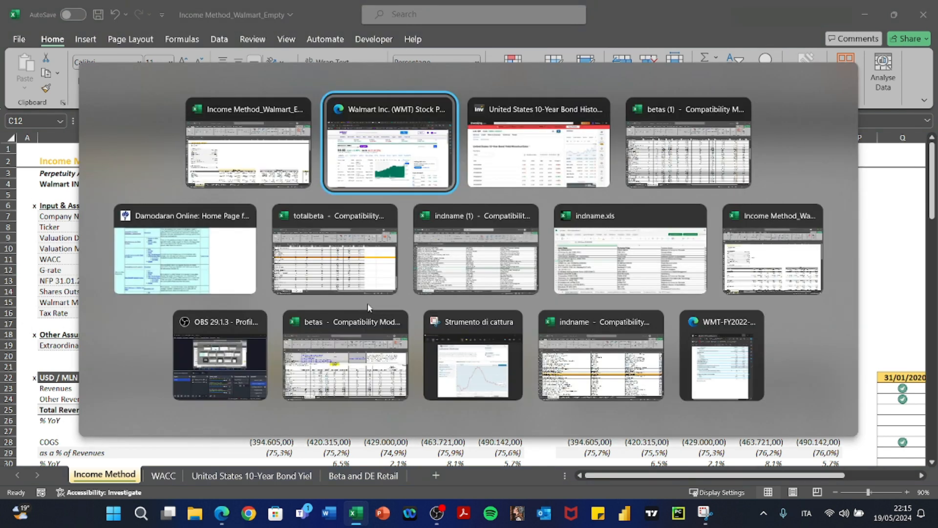
pyautogui.hotkey('alt', 'Tab')
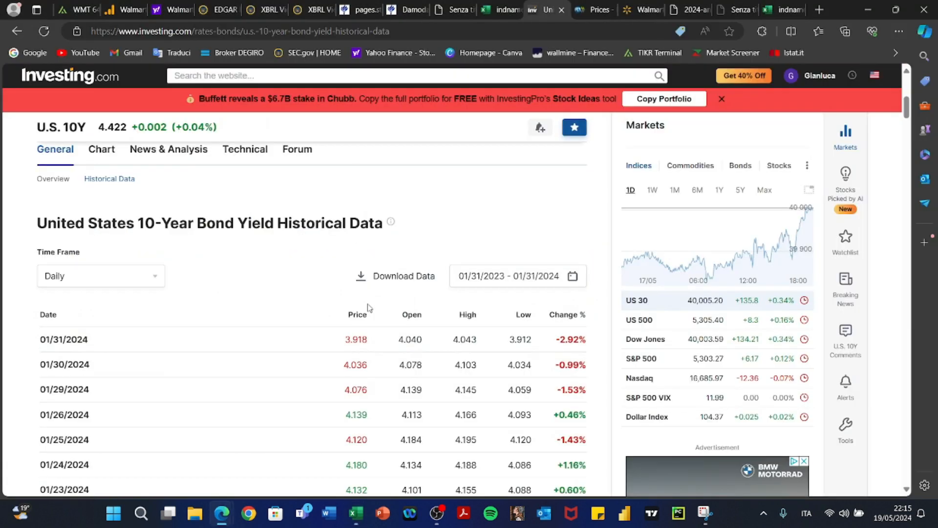
pyautogui.hotkey('ctrl', 'Tab')
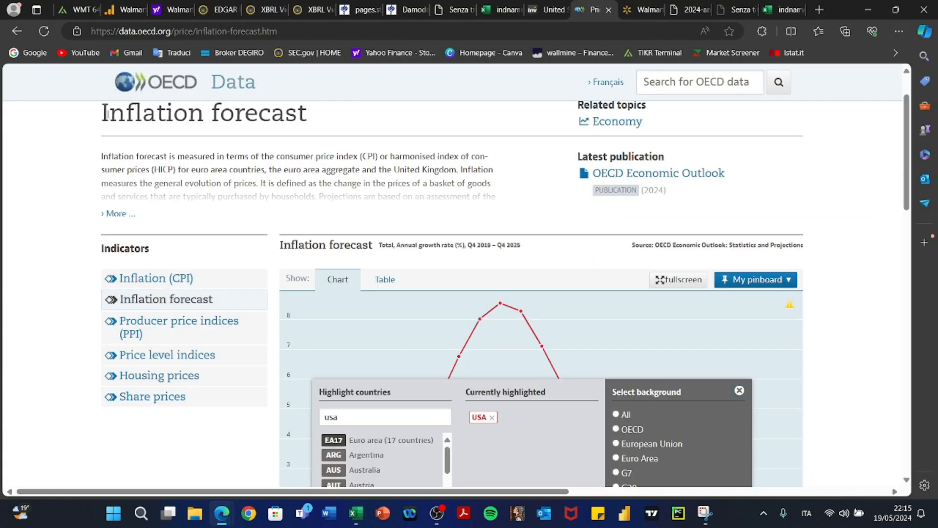
pyautogui.moveTo(101, 174); pyautogui.dragTo(306, 184)
pyautogui.scroll(-5, 250, 232)
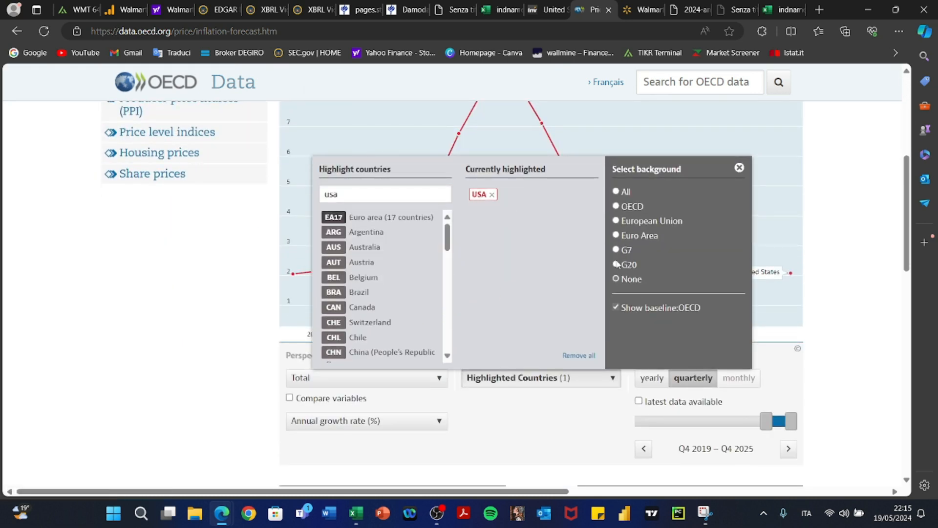
pyautogui.click(740, 168)
pyautogui.scroll(2, 876, 227)
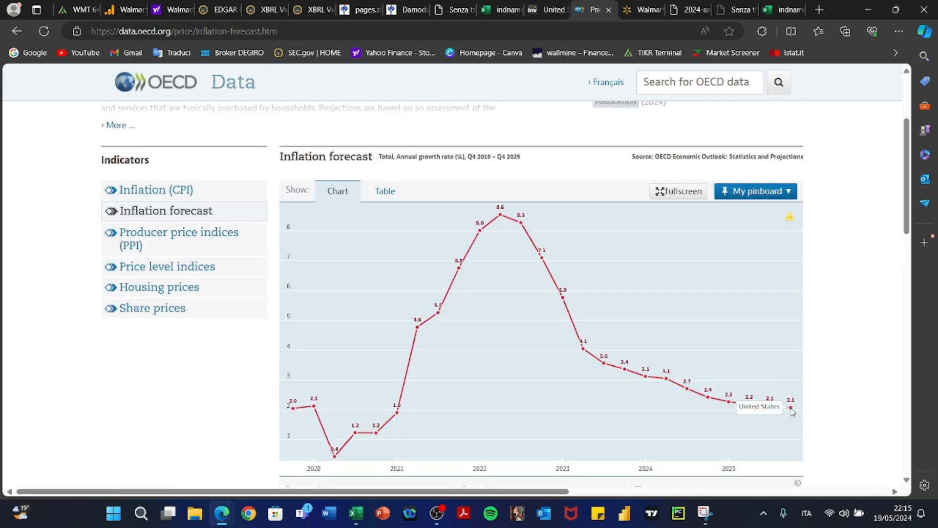
pyautogui.moveTo(791, 412)
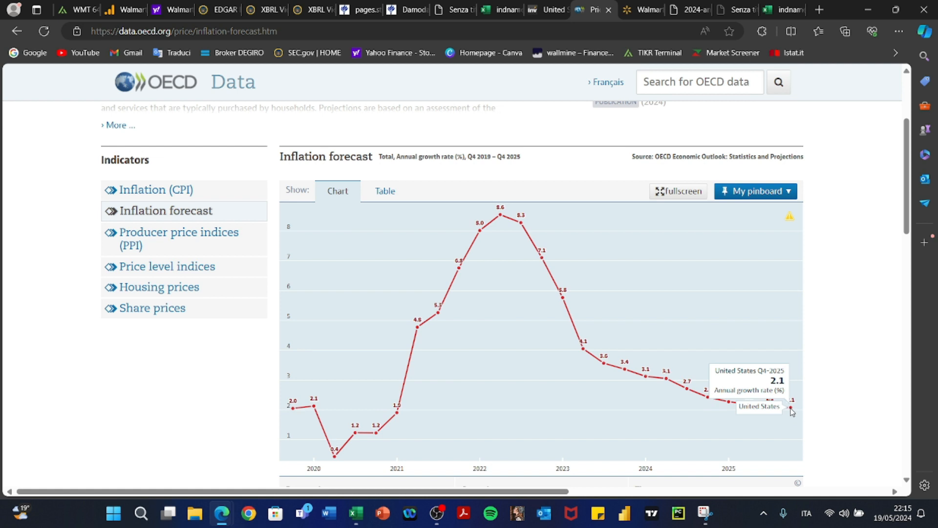
# Switch back to the Excel workbook and set the G-rate in C12 to 2,1%
pyautogui.hotkey('alt', 'Tab')
pyautogui.hotkey('alt', 'Tab')
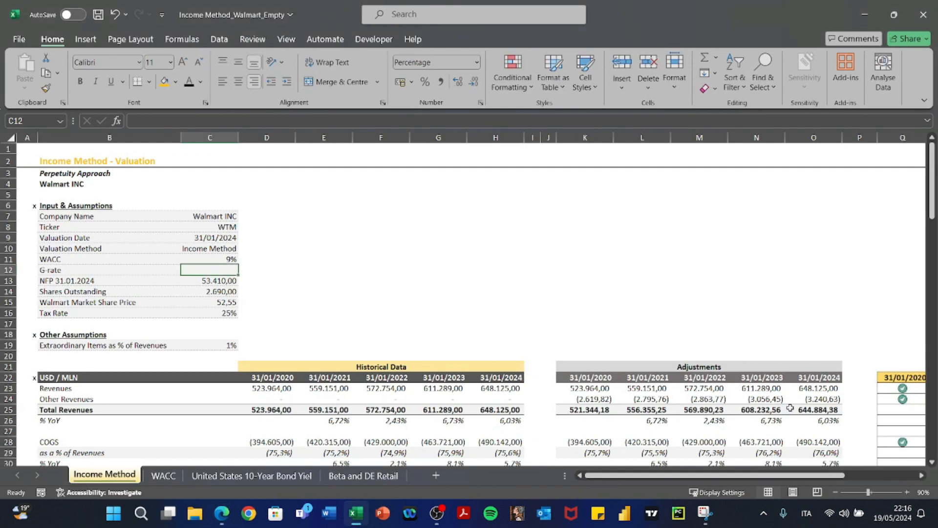
pyautogui.write('2,1')
pyautogui.press('Return')
# Make the WACC and G-rate references in the E91 EV formula absolute, giving +C89*(1+$C$12)/($C$11-$C$12)
pyautogui.scroll(-16, 790, 407)
pyautogui.scroll(-12, 791, 408)
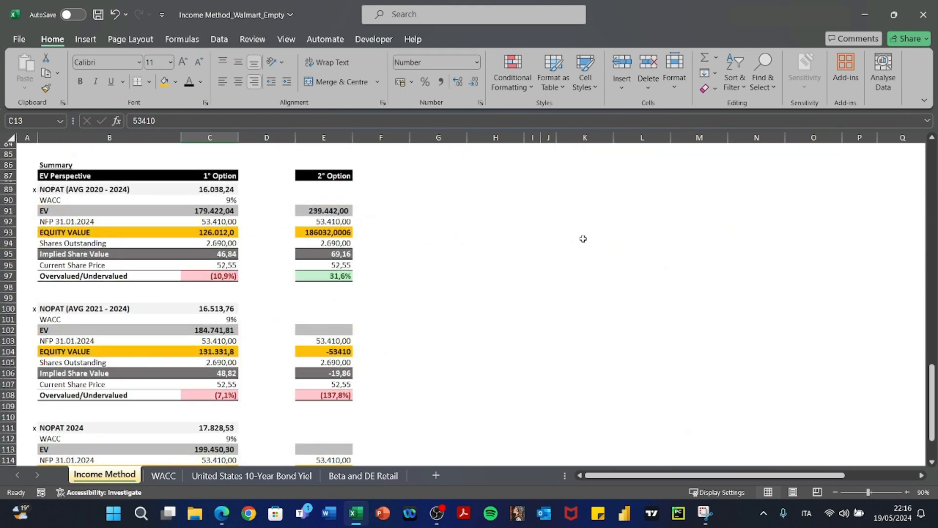
pyautogui.click(345, 211)
pyautogui.press('Down')
pyautogui.press('Down')
pyautogui.press('Up')
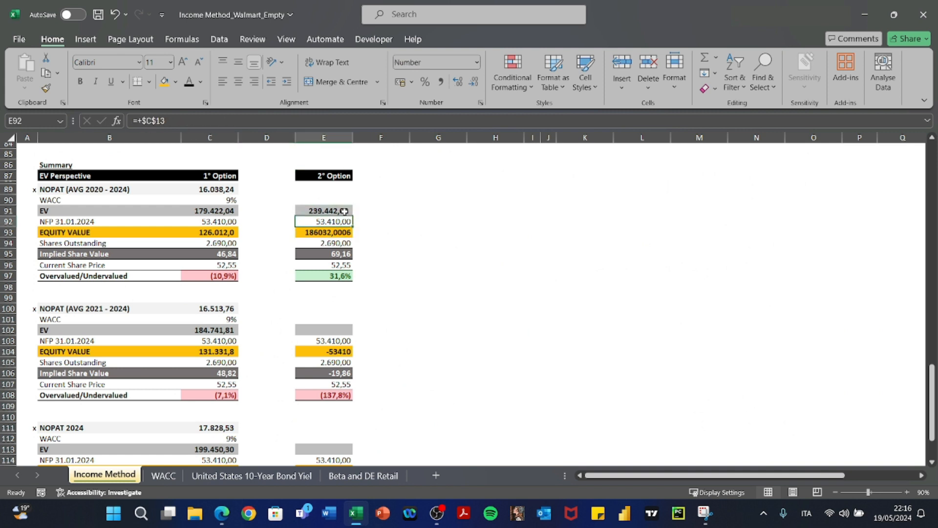
pyautogui.doubleClick(344, 211)
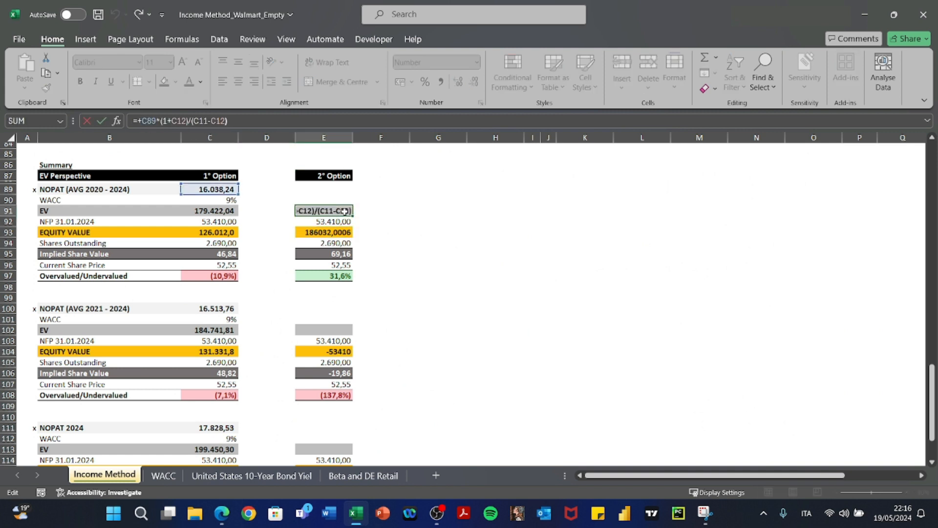
pyautogui.press('F4')
pyautogui.press('Left')
pyautogui.press('Left')
pyautogui.press('Left')
pyautogui.press('Left')
pyautogui.press('Left')
pyautogui.press('Left')
pyautogui.press('Left')
pyautogui.press('F4')
pyautogui.press('Return')
pyautogui.press('Up')
# Copy the second-option EV formula from E91 into E102 for the average 2021 - 2024 NOPAT block
pyautogui.hotkey('ctrl', 'c')
pyautogui.press('Down')
pyautogui.press('Down')
pyautogui.press('Down')
pyautogui.press('Down')
pyautogui.press('Down')
pyautogui.press('Down')
pyautogui.press('Down')
pyautogui.press('Down')
pyautogui.press('Down')
pyautogui.press('Down')
pyautogui.press('Down')
pyautogui.hotkey('ctrl', 'v')
# Paste the same EV formula into E113 for the NOPAT 2024 block and check its references
pyautogui.press('Down')
pyautogui.press('Down')
pyautogui.press('Down')
pyautogui.press('Down')
pyautogui.press('Down')
pyautogui.press('Down')
pyautogui.press('Down')
pyautogui.press('Down')
pyautogui.press('Down')
pyautogui.press('Down')
pyautogui.press('Down')
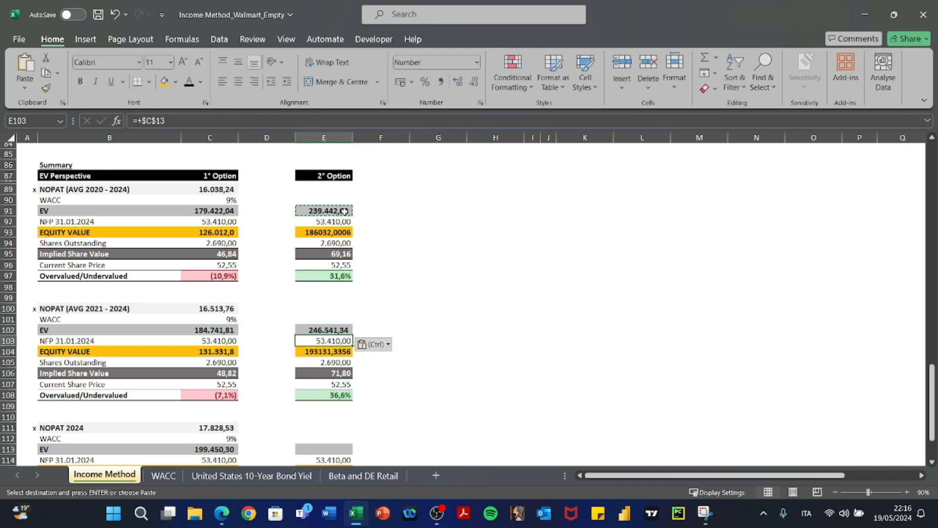
pyautogui.hotkey('ctrl', 'v')
pyautogui.scroll(-4, 344, 211)
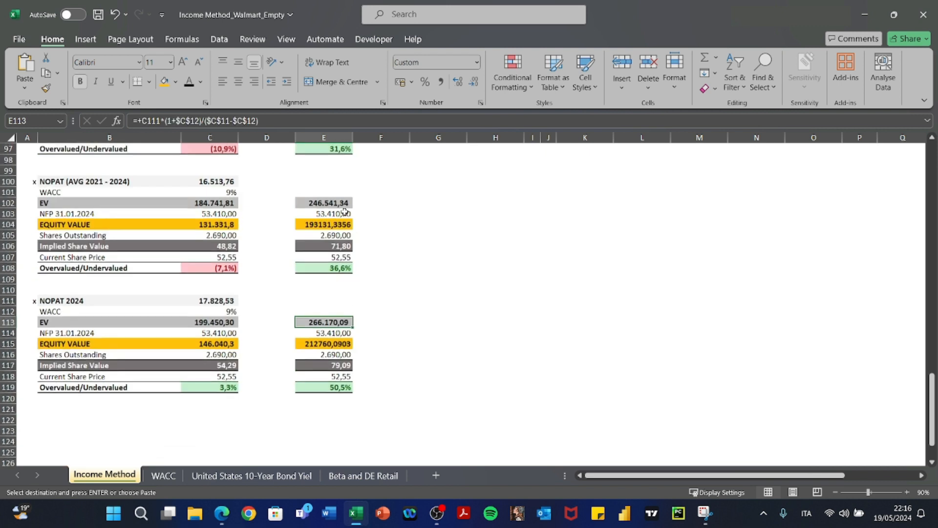
pyautogui.press('Escape')
pyautogui.press('F2')
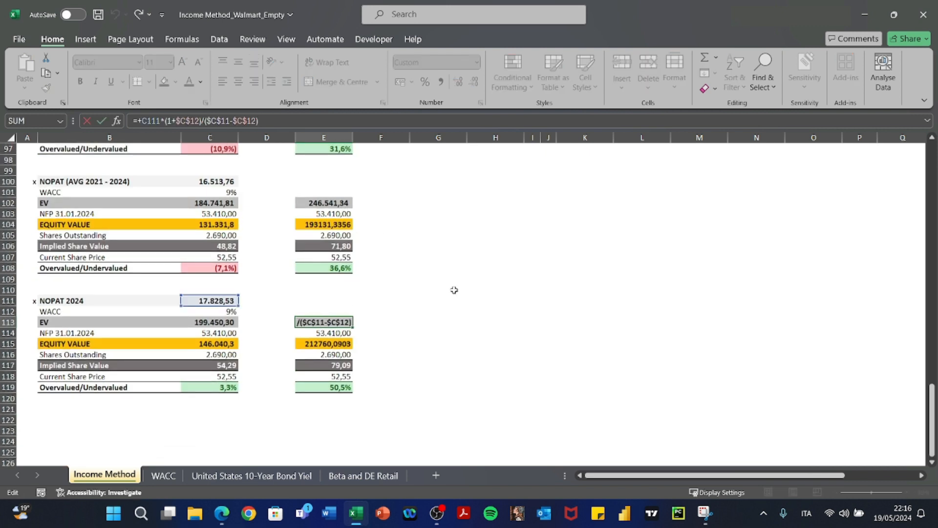
pyautogui.press('Escape')
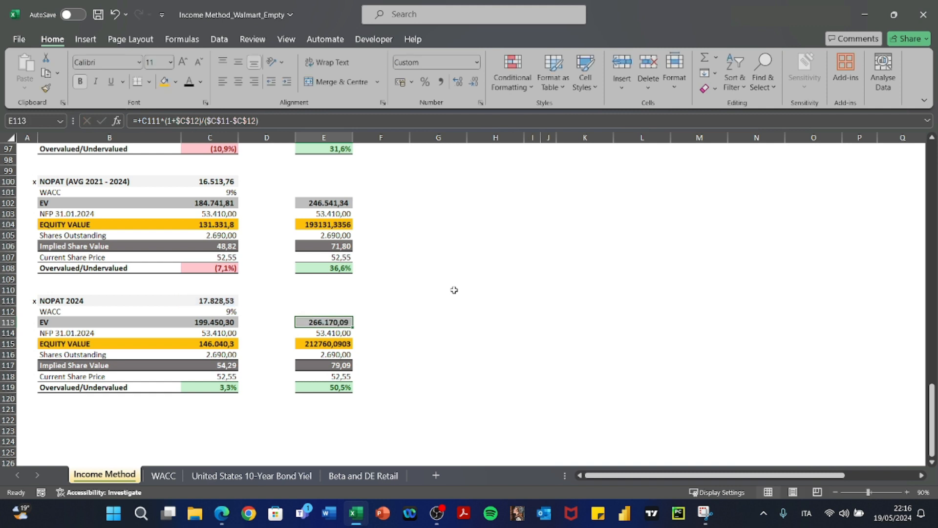
# Review the two-option summary, the input assumptions, and the historical and adjusted income statement figures down the sheet
pyautogui.scroll(5, 454, 290)
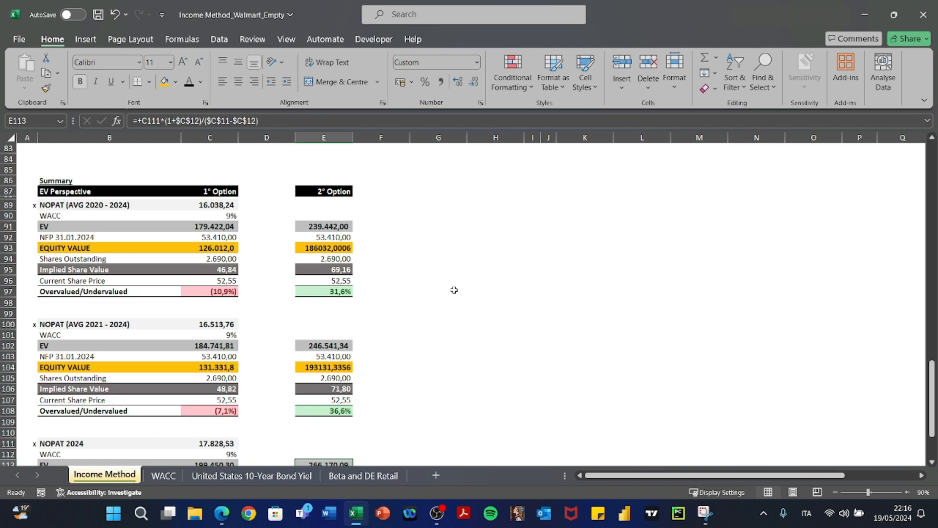
pyautogui.scroll(20, 454, 290)
pyautogui.hscroll(2, 454, 290)
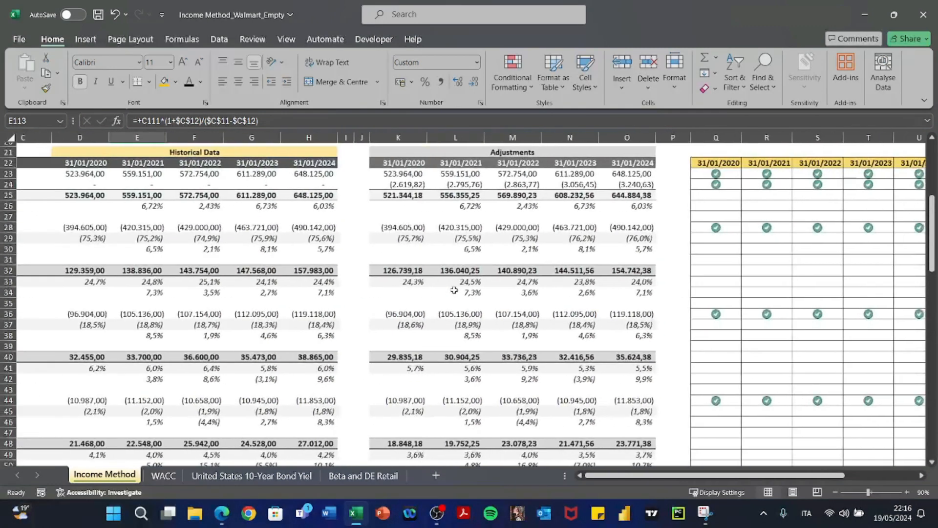
pyautogui.keyDown('ctrl'); pyautogui.scroll(-3, 454, 289); pyautogui.keyUp('ctrl')
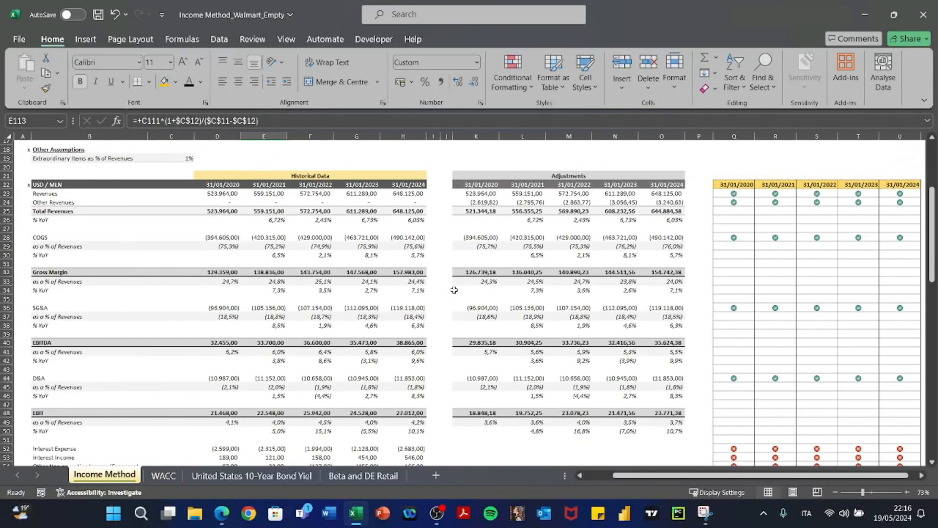
pyautogui.scroll(6, 454, 290)
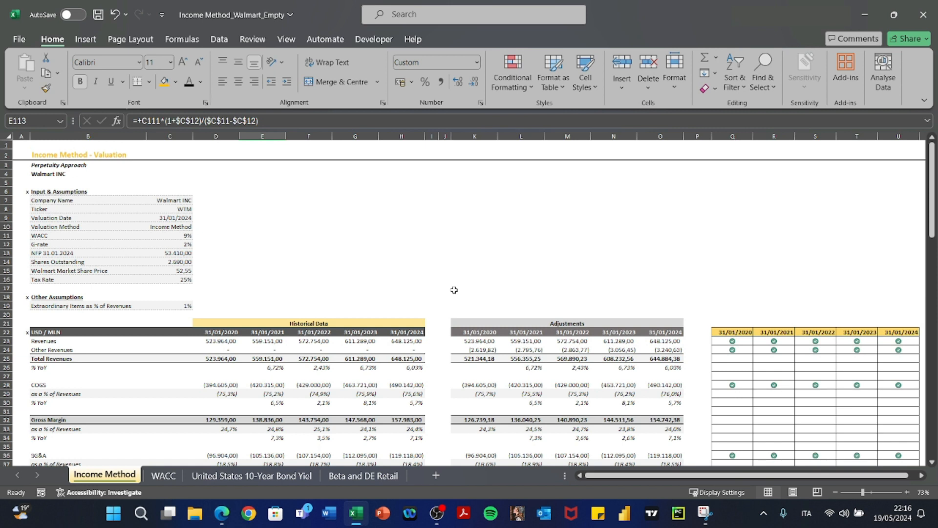
pyautogui.scroll(-4, 454, 290)
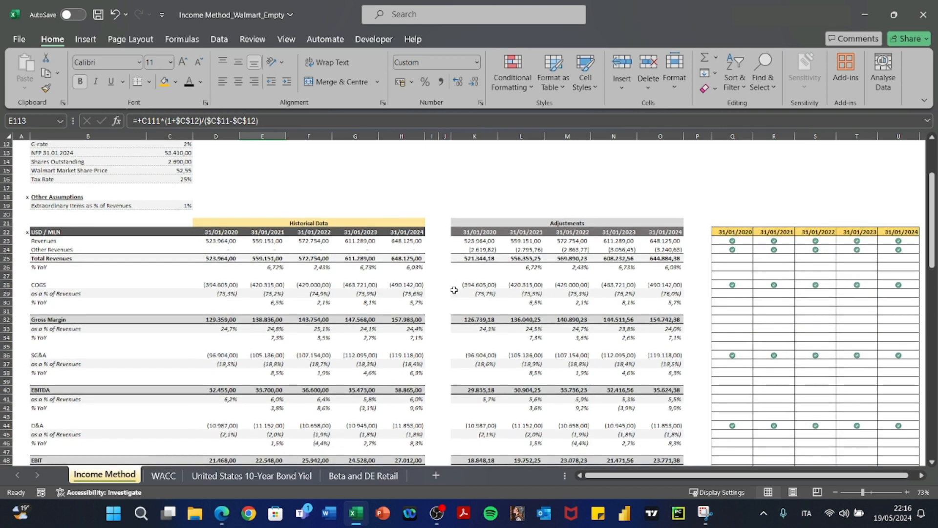
pyautogui.scroll(-15, 454, 290)
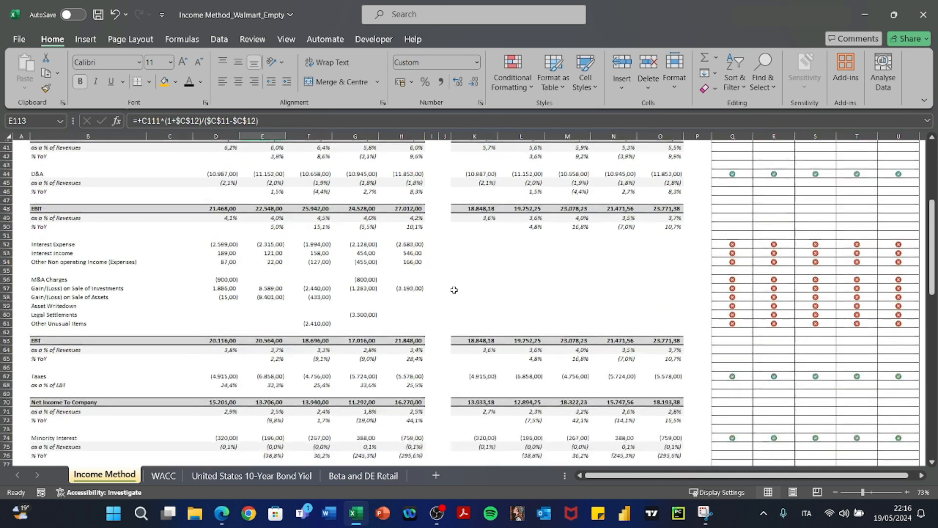
# Review the historical and adjusted income statement rows from Revenues down to D&A, including the adjusted Other Revenues across all years
pyautogui.scroll(15, 454, 289)
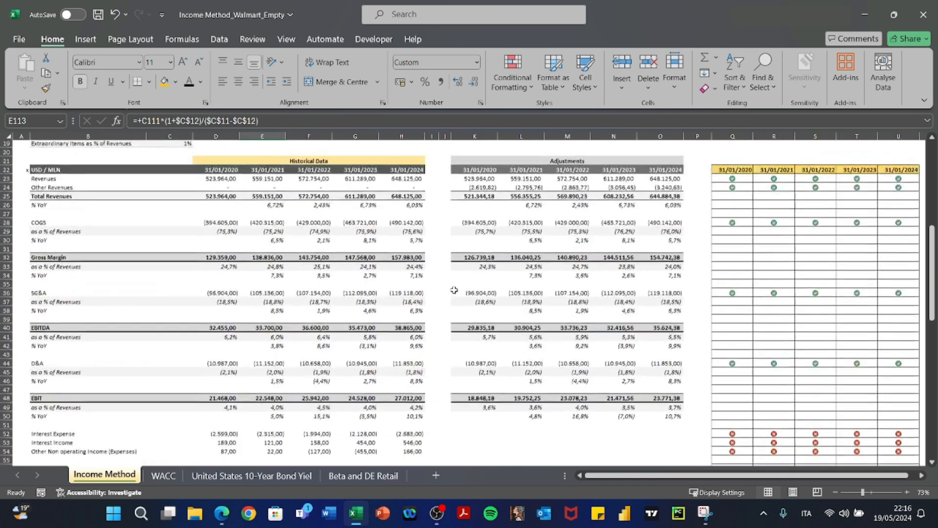
pyautogui.scroll(-6, 454, 289)
pyautogui.scroll(5, 454, 290)
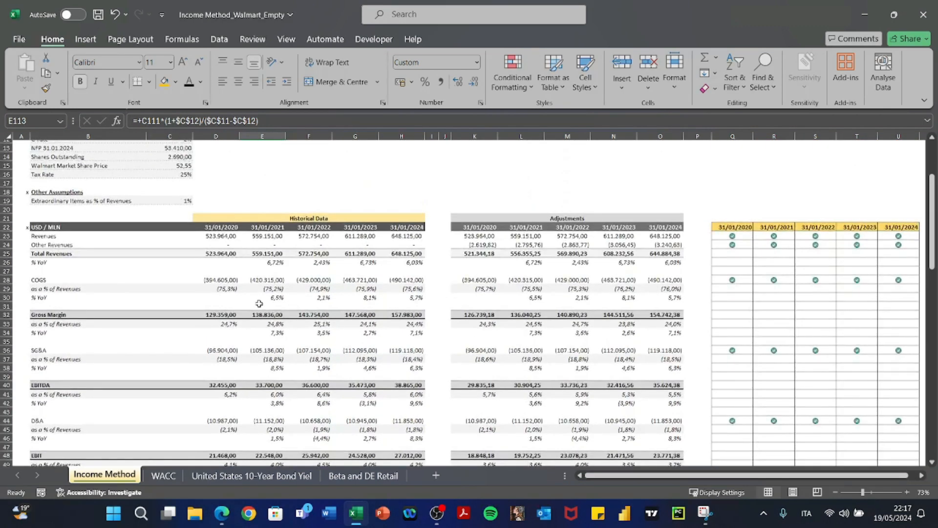
pyautogui.moveTo(6, 227); pyautogui.dragTo(2, 457)
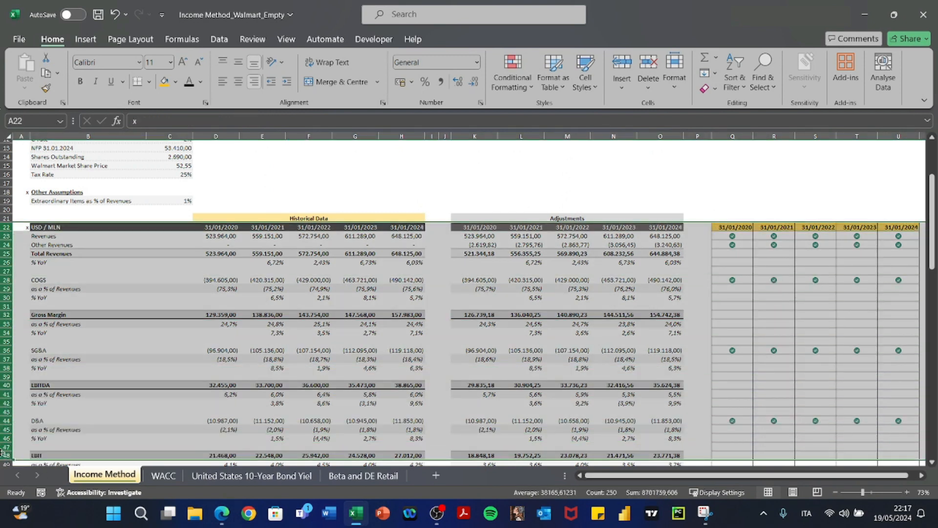
pyautogui.scroll(-1, 332, 331)
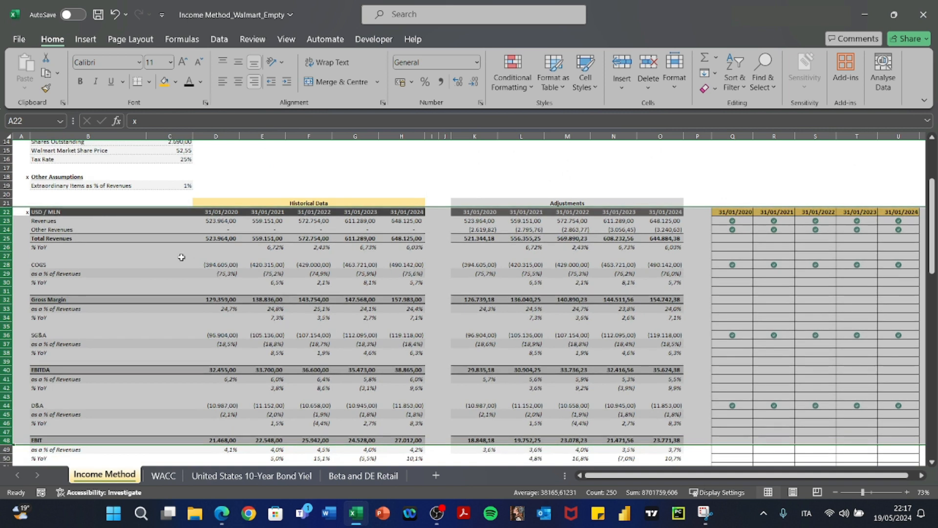
pyautogui.moveTo(130, 223); pyautogui.dragTo(108, 436)
pyautogui.moveTo(108, 222); pyautogui.dragTo(99, 394)
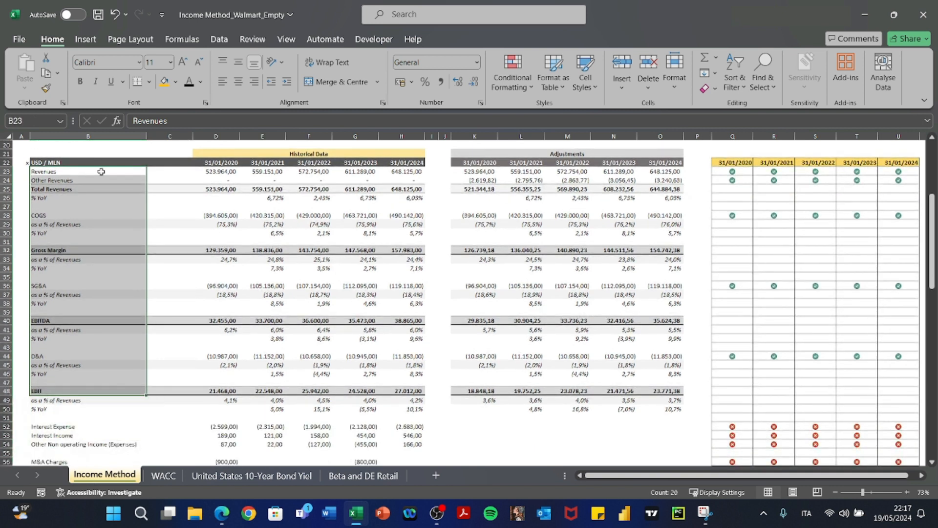
pyautogui.moveTo(86, 171); pyautogui.dragTo(84, 180)
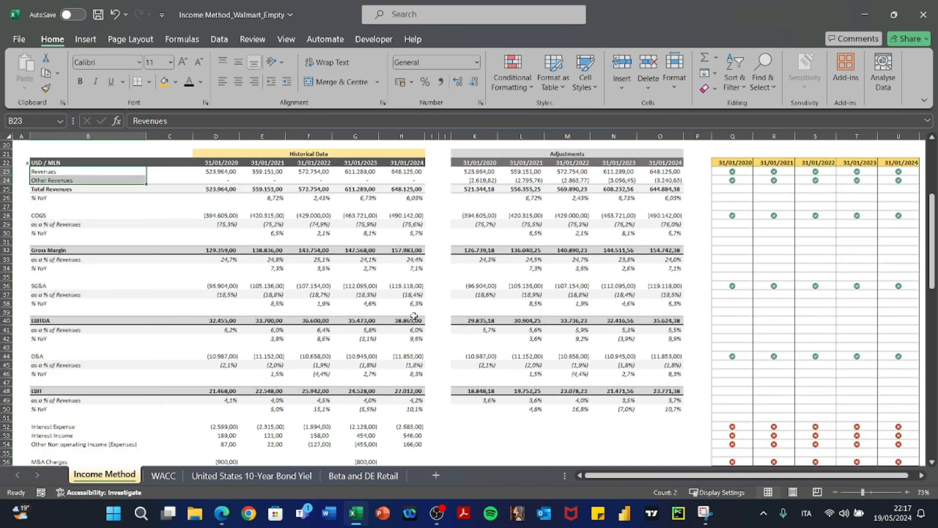
pyautogui.scroll(5, 482, 311)
pyautogui.moveTo(481, 316); pyautogui.dragTo(681, 318)
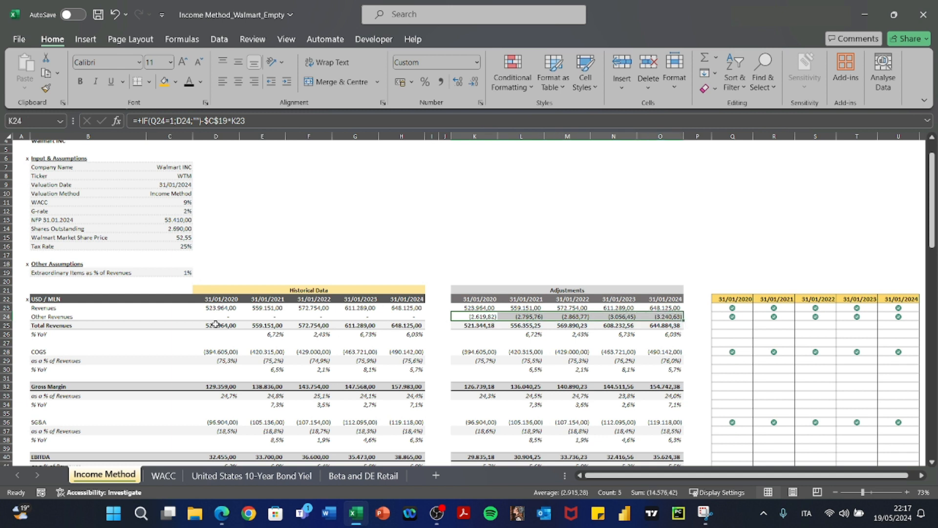
pyautogui.moveTo(127, 312); pyautogui.dragTo(128, 458)
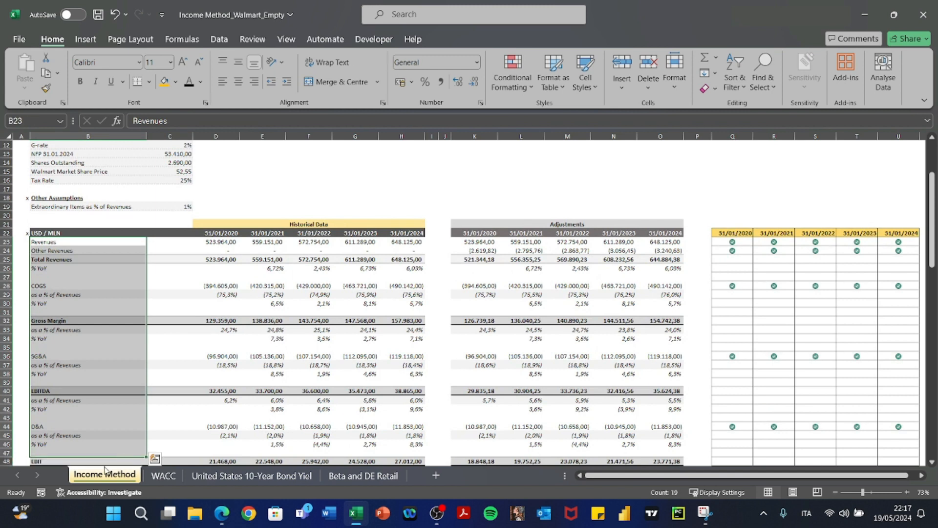
# Examine the EBIT row and compare it with the adjusted Other Revenues formulas in K24:O24
pyautogui.moveTo(93, 461); pyautogui.dragTo(654, 461)
pyautogui.scroll(-2, 467, 356)
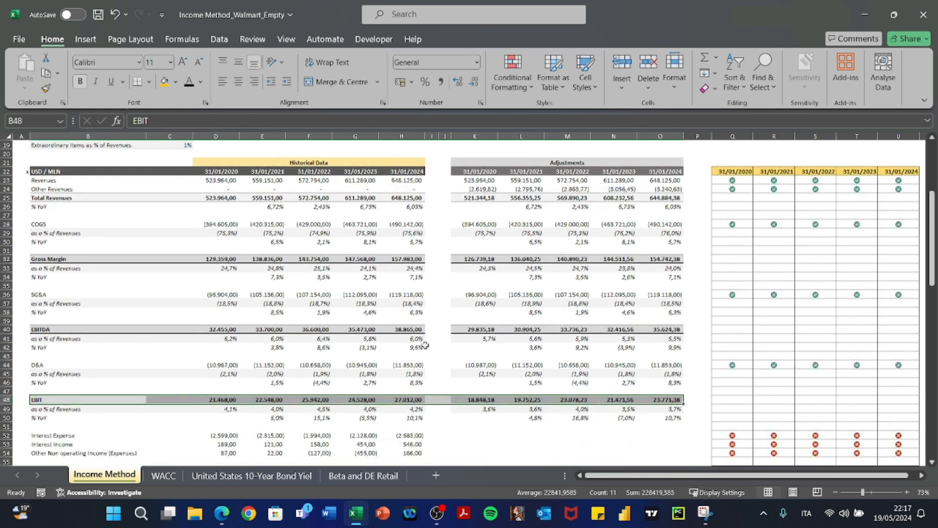
pyautogui.scroll(3, 467, 355)
pyautogui.click(467, 267)
pyautogui.moveTo(467, 266); pyautogui.dragTo(665, 269)
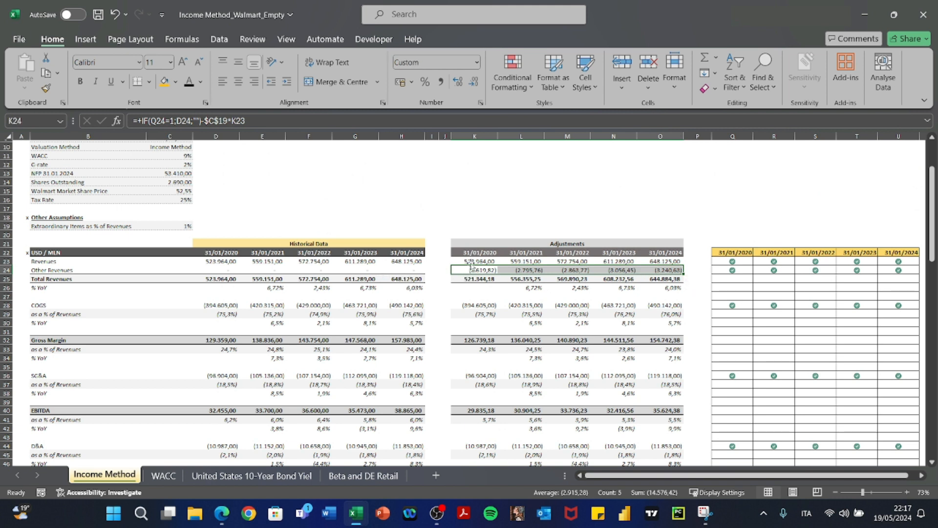
pyautogui.moveTo(469, 267); pyautogui.dragTo(659, 271)
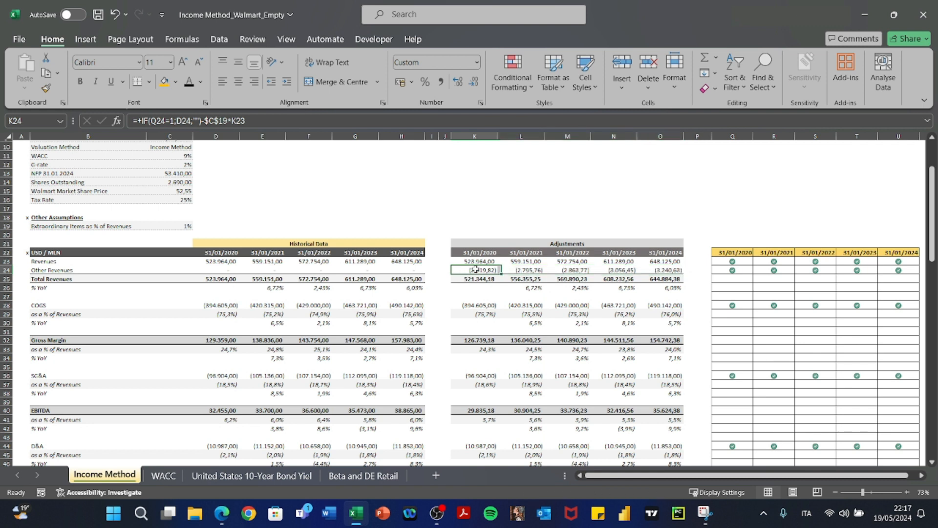
# Examine the Net Income row, then the non-operating and unusual items in rows 52 to 61 with their adjustment flags
pyautogui.scroll(-11, 619, 352)
pyautogui.scroll(-3, 619, 352)
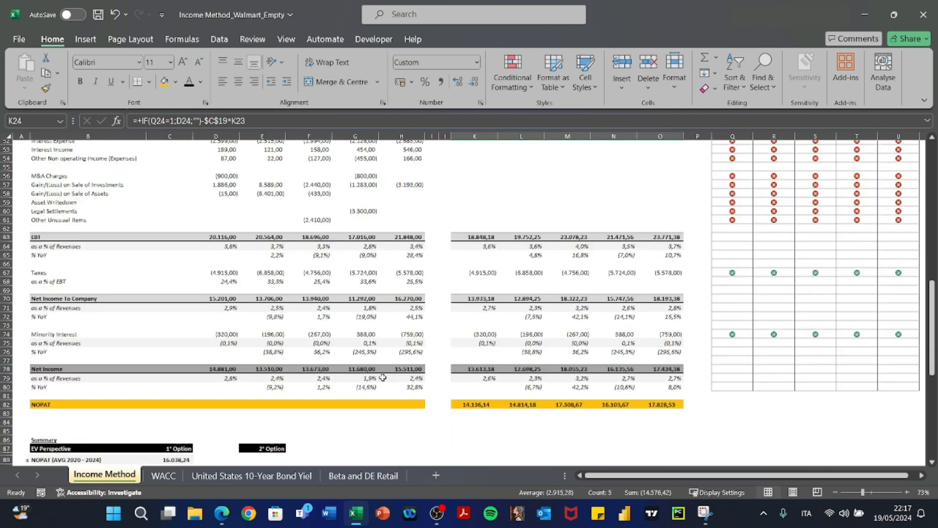
pyautogui.click(4, 369)
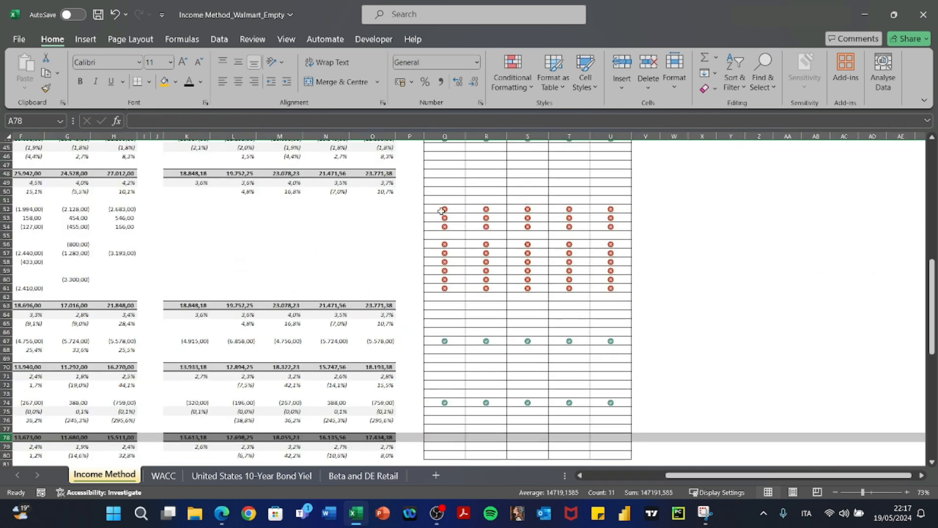
pyautogui.moveTo(441, 211); pyautogui.dragTo(635, 296)
pyautogui.hscroll(-3, 357, 276)
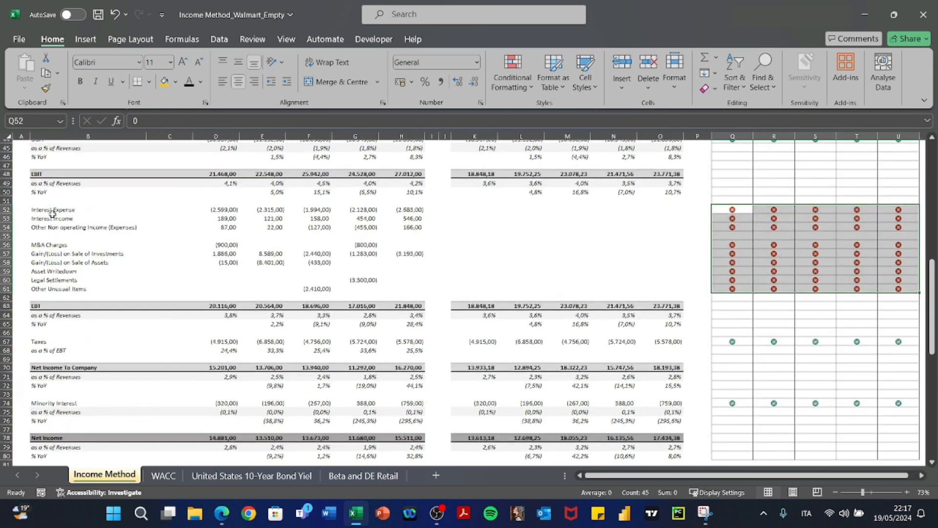
pyautogui.moveTo(53, 210); pyautogui.dragTo(388, 297)
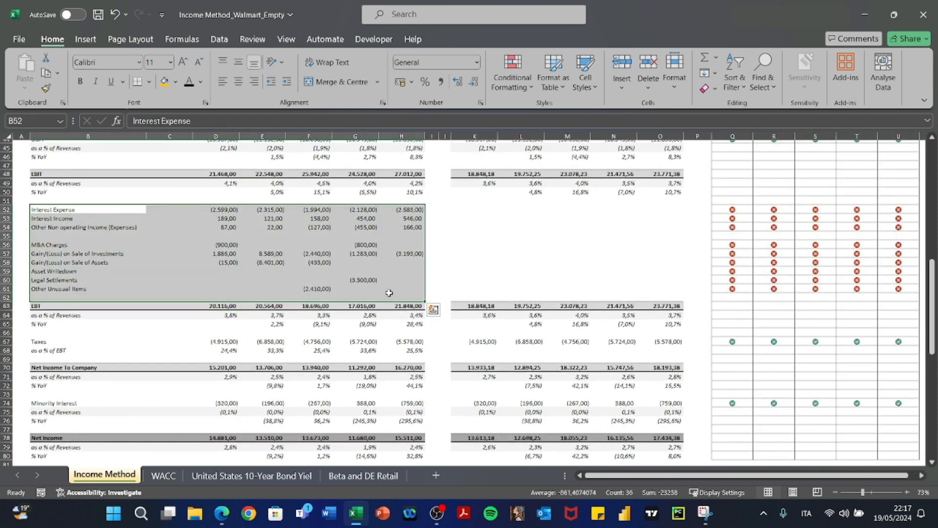
# Set the Interest Expense adjustment flag to 1 in Q52 and copy it across all five years to U52
pyautogui.click(725, 209)
pyautogui.write('1')
pyautogui.hotkey('ctrl', 'Return')
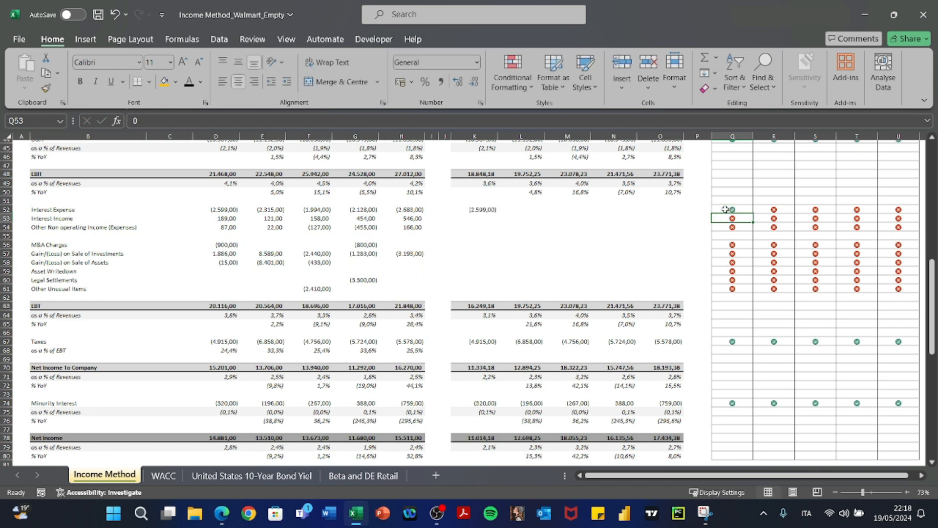
pyautogui.hotkey('ctrl', 'c')
pyautogui.hotkey('shift', 'Right')
pyautogui.hotkey('shift', 'Right')
pyautogui.hotkey('shift', 'Right')
pyautogui.hotkey('shift', 'Right')
pyautogui.hotkey('ctrl', 'v')
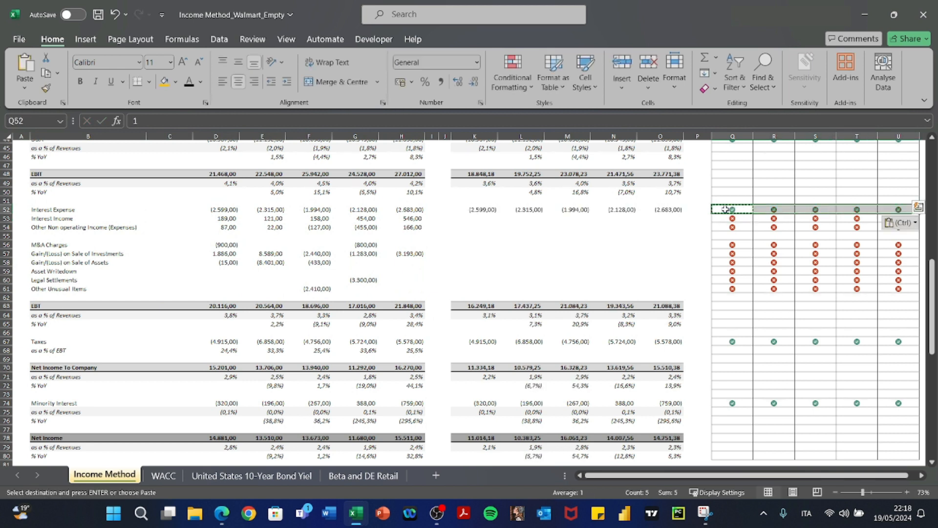
# Copy the flags of 1 down to Interest Income and Other Non operating Income (Expenses), and check the adjusted 2024 formula in O54
pyautogui.hotkey('shift', 'Down')
pyautogui.hotkey('shift', 'Down')
pyautogui.hotkey('ctrl', 'v')
pyautogui.press('Down')
pyautogui.press('Escape')
pyautogui.press('Down')
pyautogui.press('Right')
pyautogui.press('Right')
pyautogui.press('Left')
pyautogui.press('Left')
pyautogui.press('Left')
pyautogui.press('Left')
# Examine the adjustment flags for Other Non operating Income (Expenses) and for the operating rows from Revenues to D&A
pyautogui.scroll(5, 725, 209)
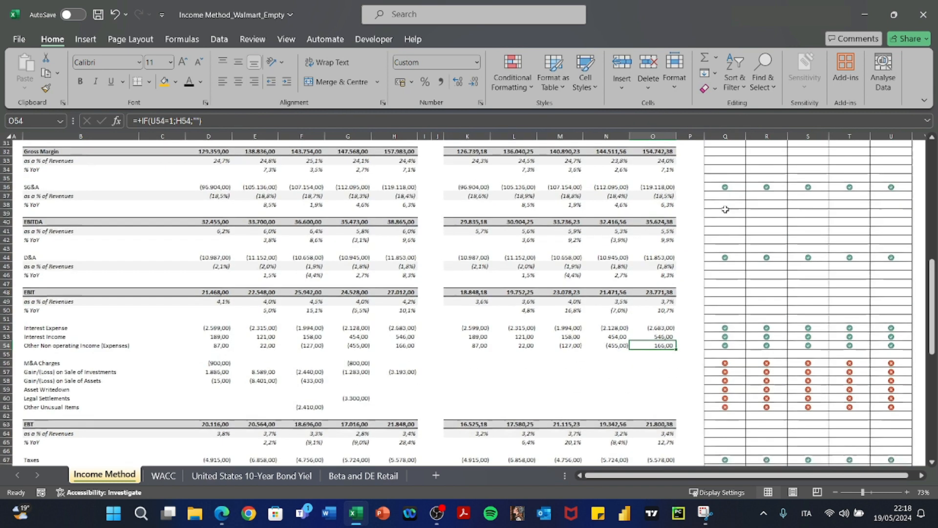
pyautogui.hscroll(2, 726, 209)
pyautogui.click(653, 348)
pyautogui.moveTo(654, 348); pyautogui.dragTo(814, 353)
pyautogui.scroll(3, 812, 356)
pyautogui.moveTo(649, 175); pyautogui.dragTo(833, 361)
pyautogui.hscroll(-2, 521, 340)
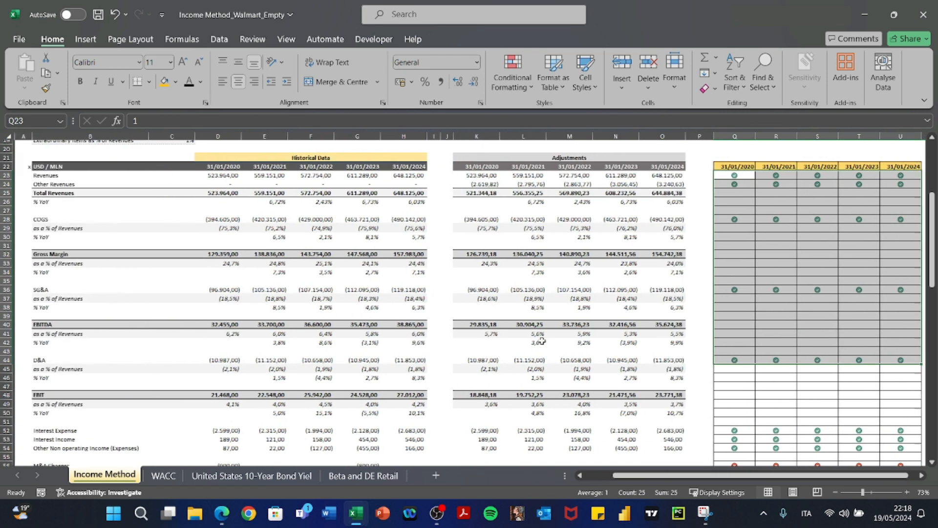
# Review the two-option valuation summary, the adjusted income statement, and the input assumptions at the start of the sheet
pyautogui.scroll(-18, 521, 340)
pyautogui.scroll(-3, 521, 340)
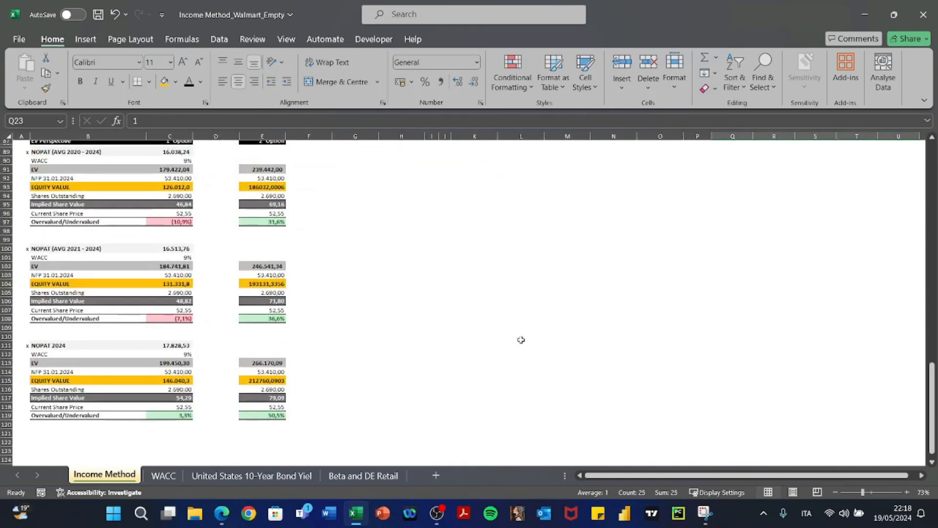
pyautogui.scroll(12, 521, 339)
pyautogui.scroll(10, 521, 340)
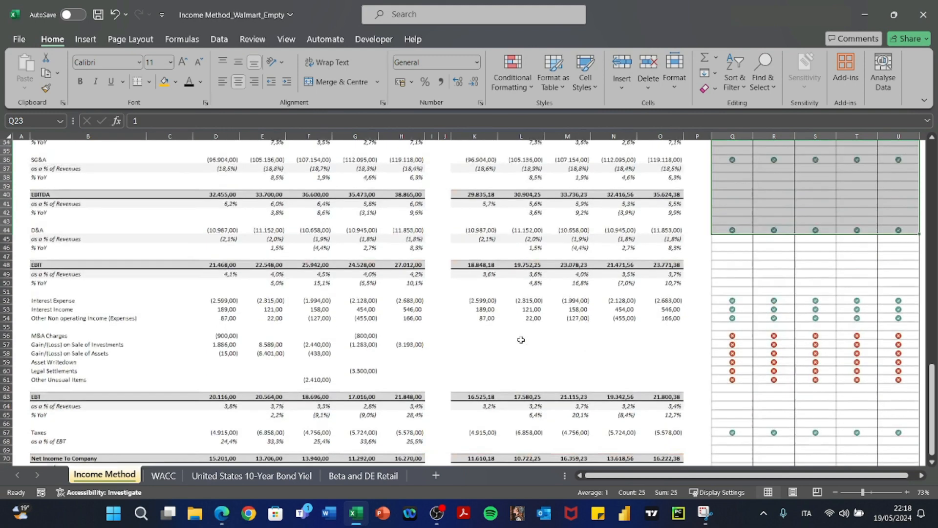
pyautogui.scroll(6, 521, 339)
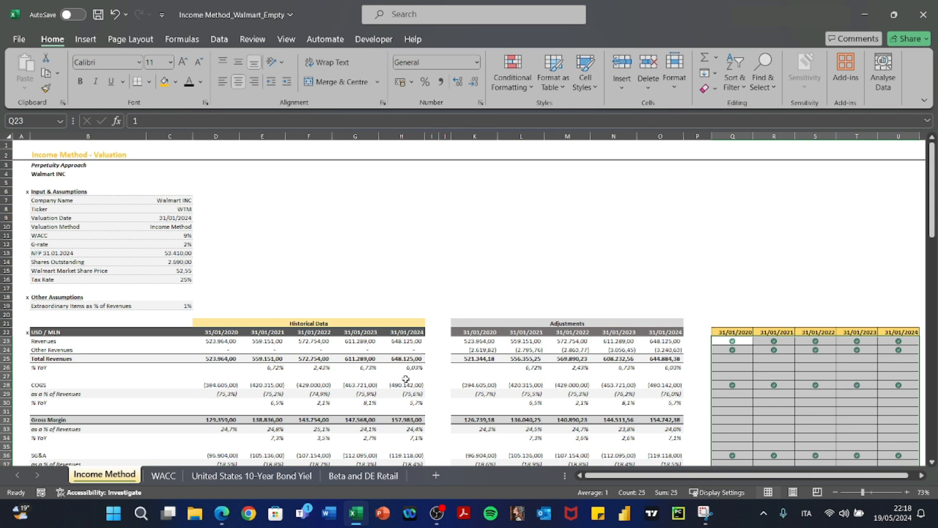
pyautogui.scroll(-8, 406, 380)
pyautogui.scroll(8, 406, 380)
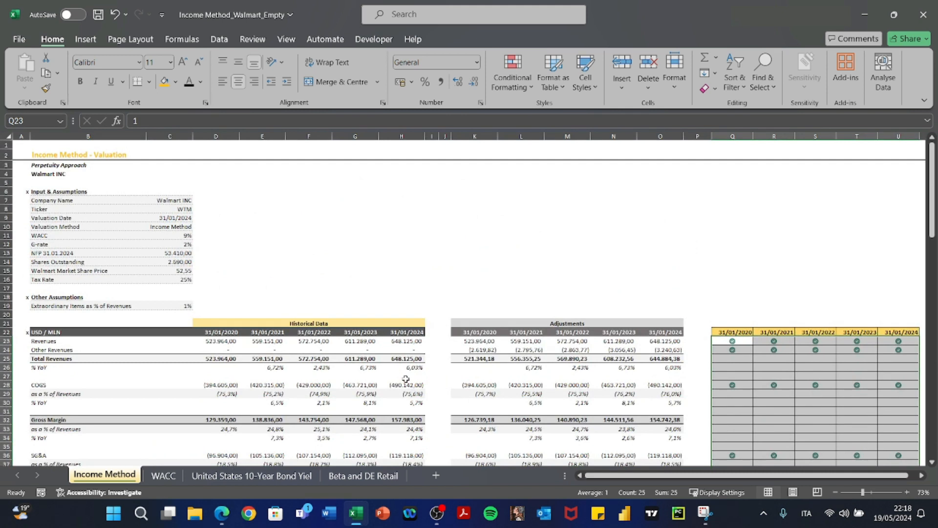